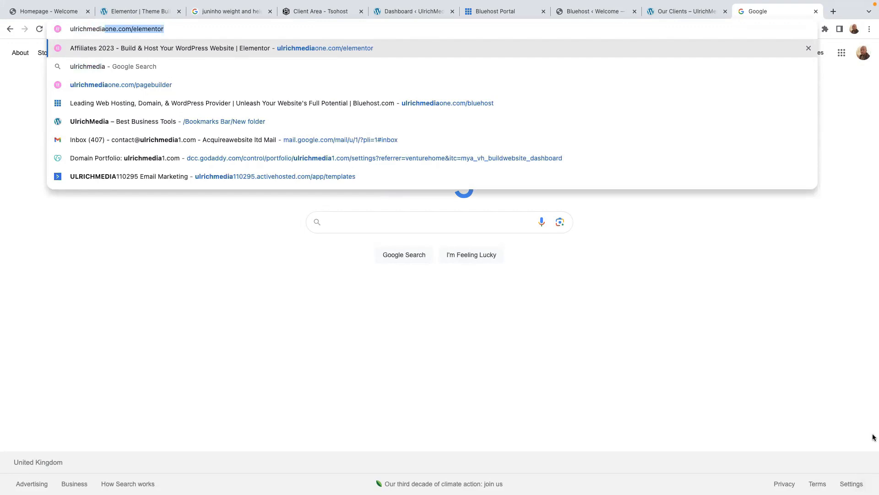
- Go to ulrichmedia1.com/elementor to open the Elementor plugin pricing page
{"action": "type", "text": ".co"}
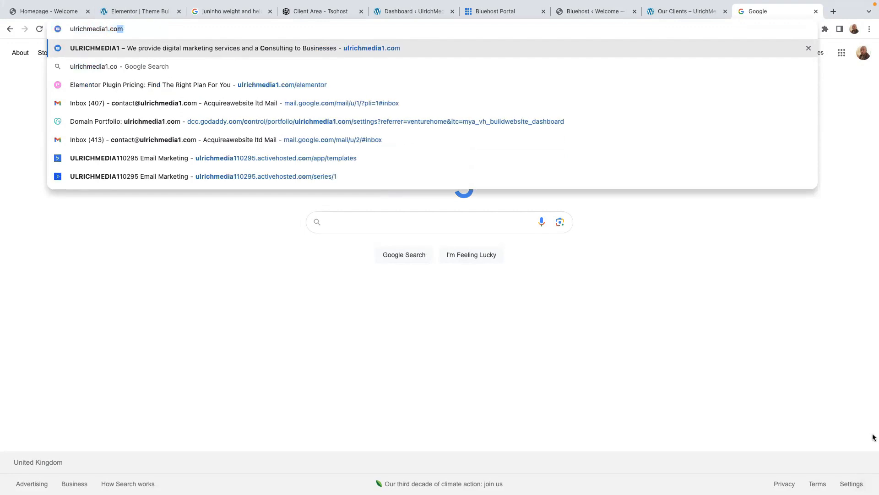
{"action": "type", "text": "m/el"}
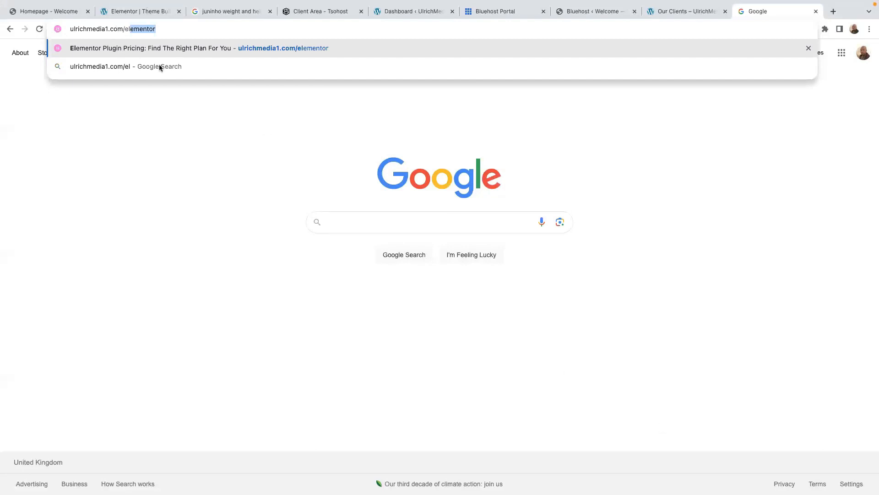
{"action": "left_click", "coordinate": [173, 29]}
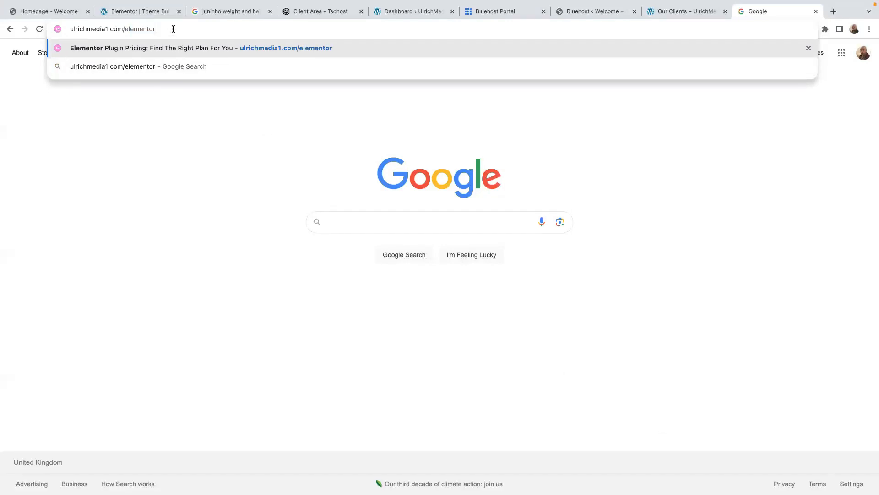
{"action": "key", "text": "Return"}
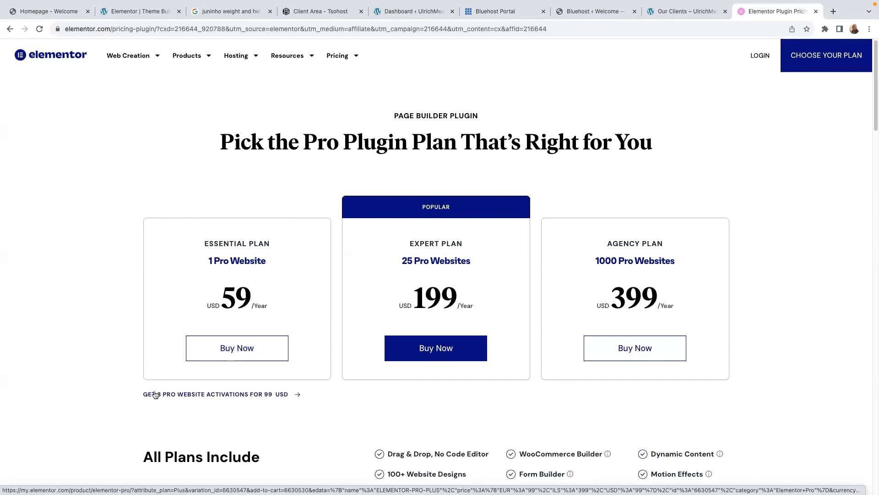
- Open the checkout for 3 Pro website activations at 99 USD, review the billing form and go back
{"action": "left_click", "coordinate": [246, 395]}
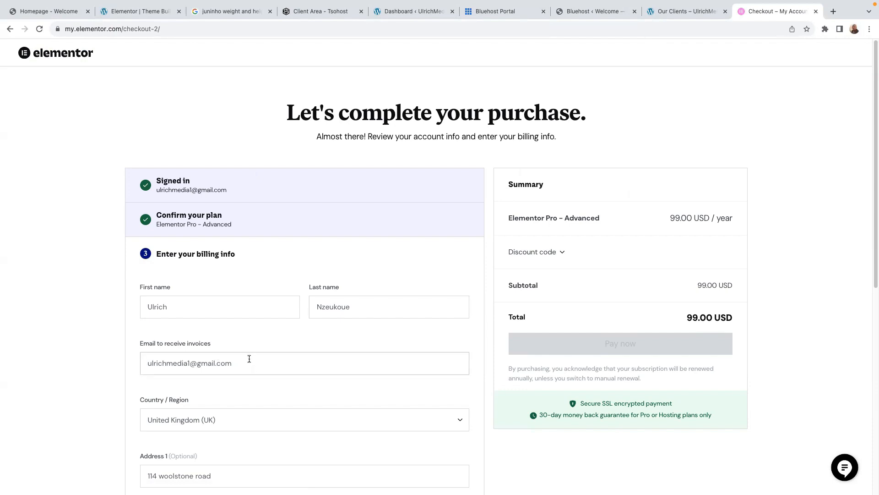
{"action": "scroll", "coordinate": [249, 361], "scroll_direction": "down", "scroll_amount": 1}
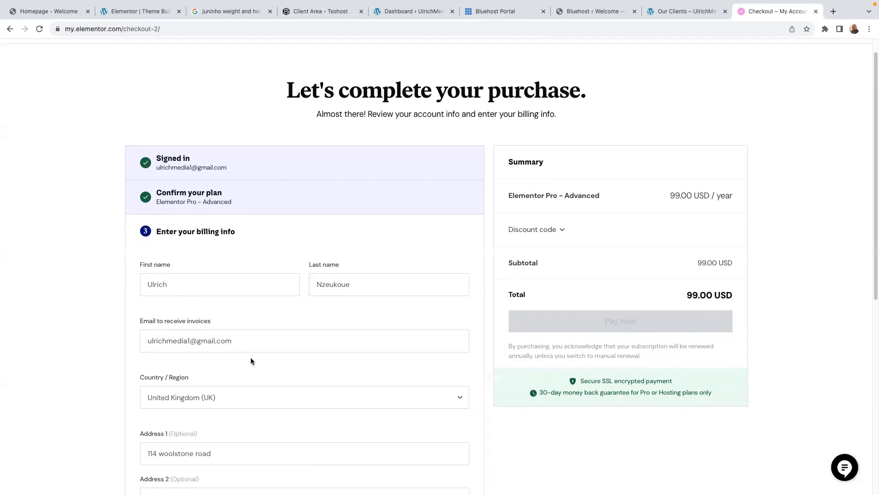
{"action": "scroll", "coordinate": [251, 359], "scroll_direction": "up", "scroll_amount": 1}
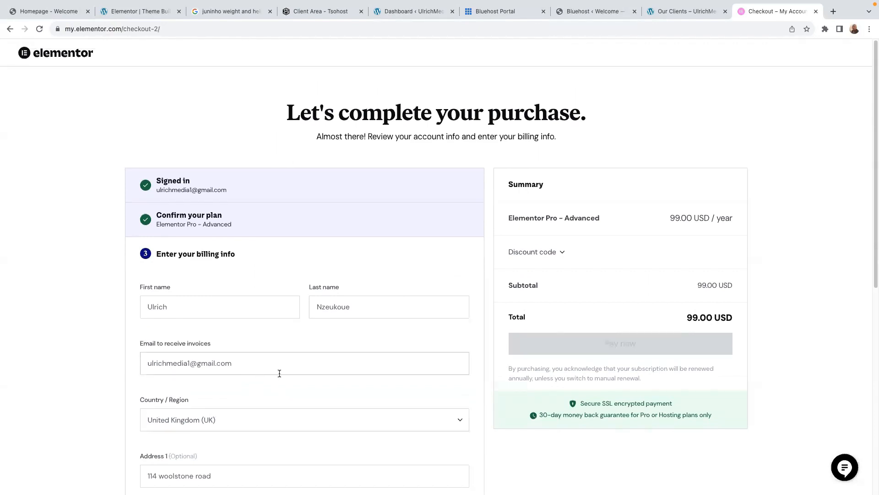
{"action": "left_click", "coordinate": [10, 29]}
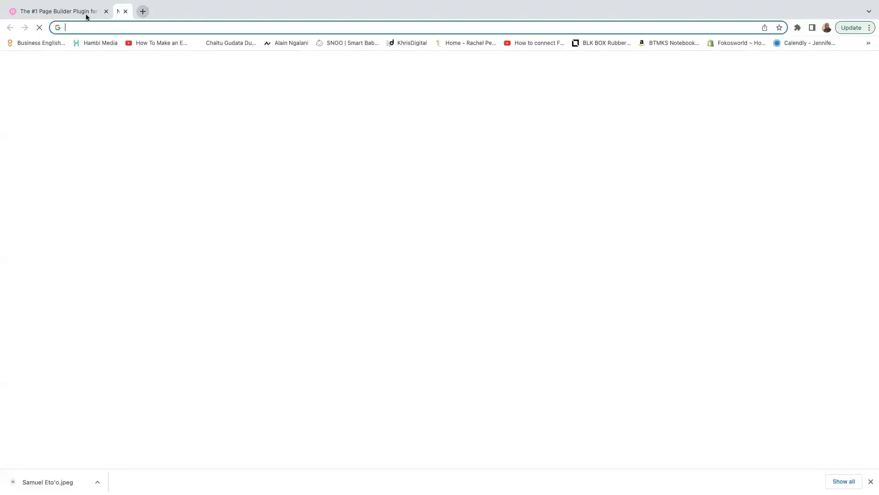
- Go to ulrichmediaone.com/activecampaign in the new tab
{"action": "type", "text": "a"}
{"action": "key", "text": "BackSpace"}
{"action": "type", "text": "u"}
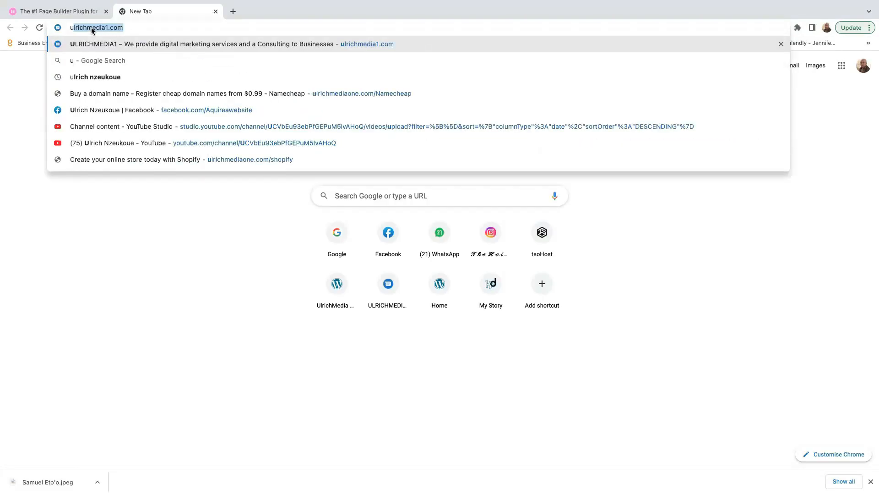
{"action": "type", "text": "lrichmediaon"}
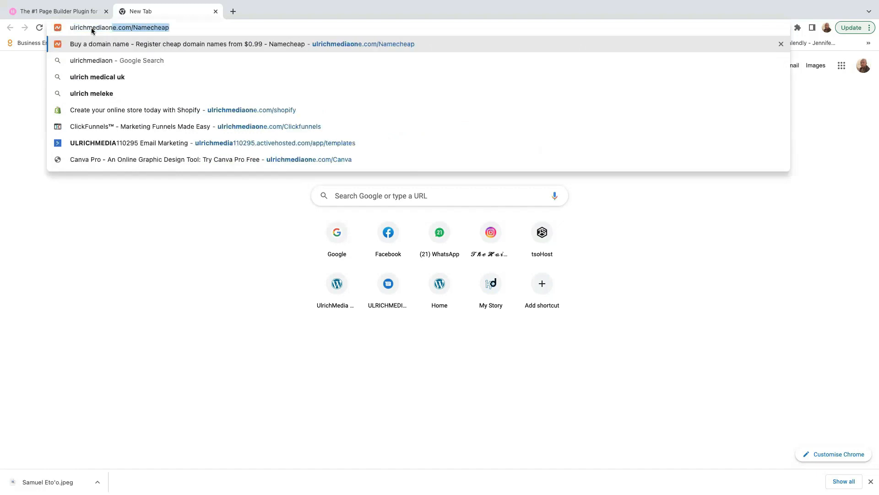
{"action": "type", "text": "e.com/"}
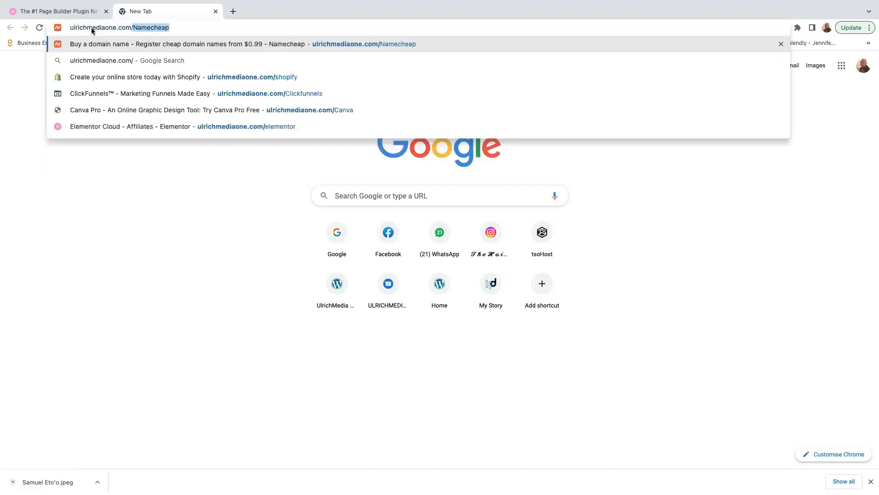
{"action": "type", "text": "ac"}
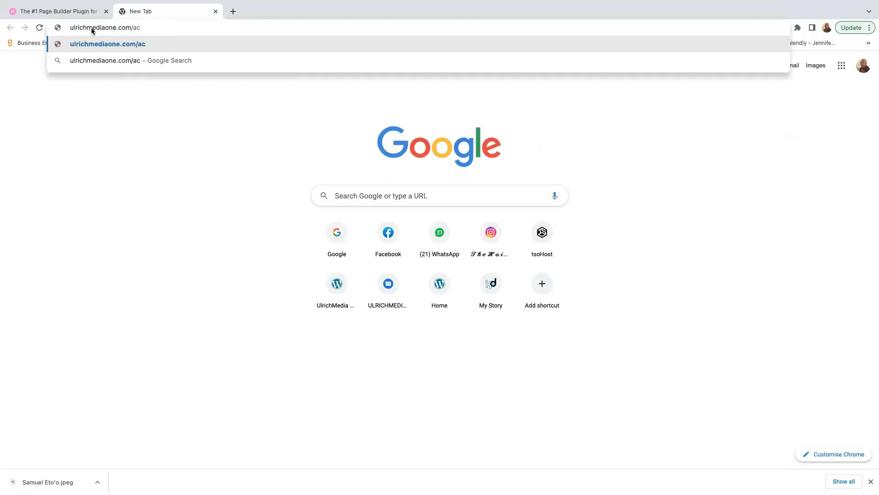
{"action": "type", "text": "tivecampaign"}
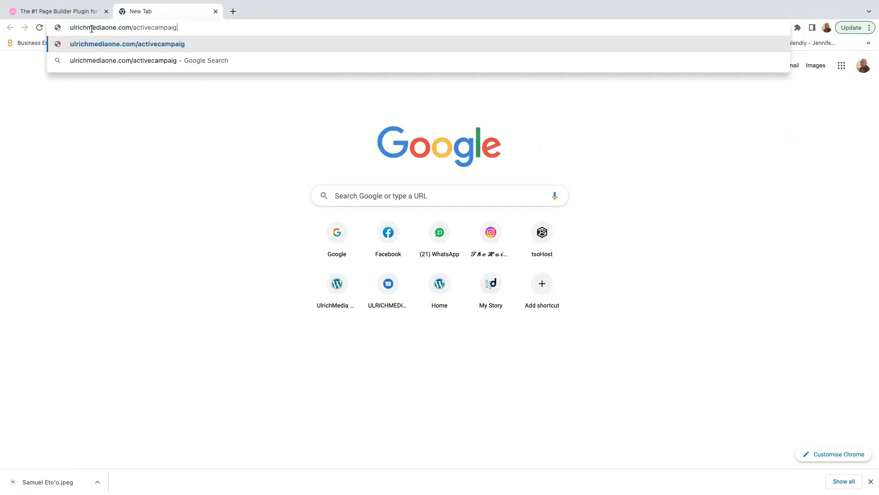
{"action": "key", "text": "Return"}
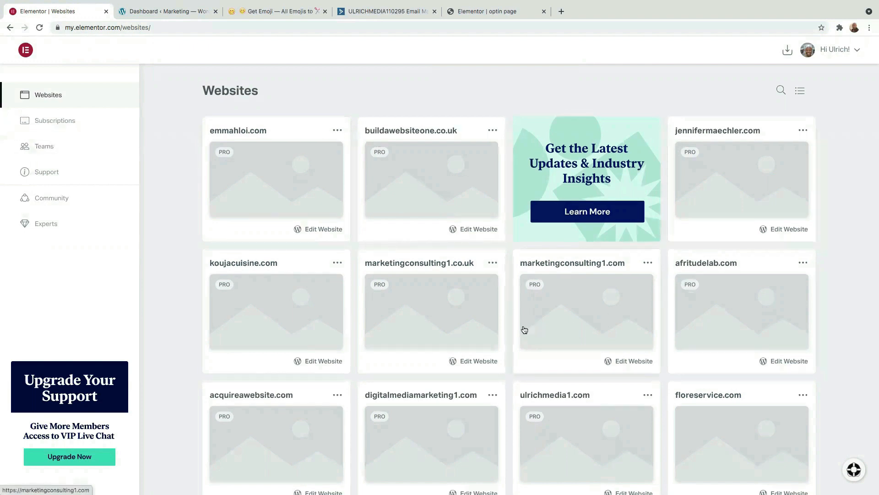
- Look over the connected websites and download the plugin zip from the Elementor Pro - Expert subscription
{"action": "scroll", "coordinate": [527, 328], "scroll_direction": "down", "scroll_amount": 2}
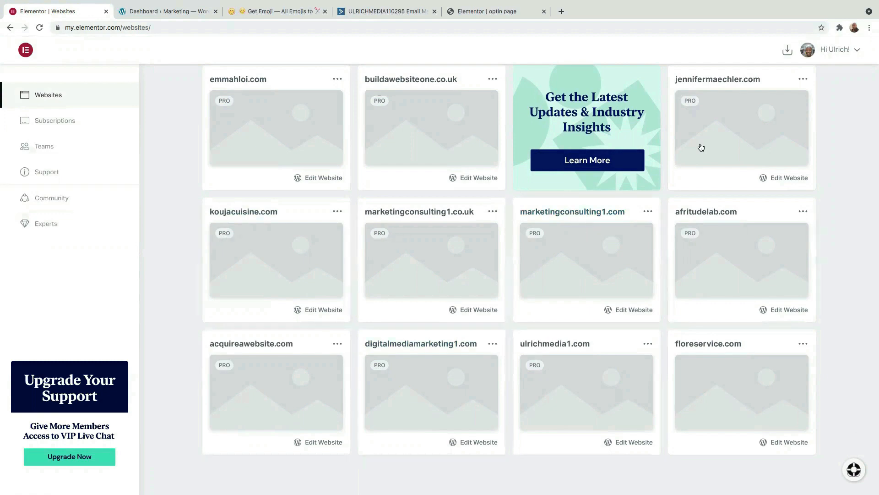
{"action": "left_click", "coordinate": [74, 125]}
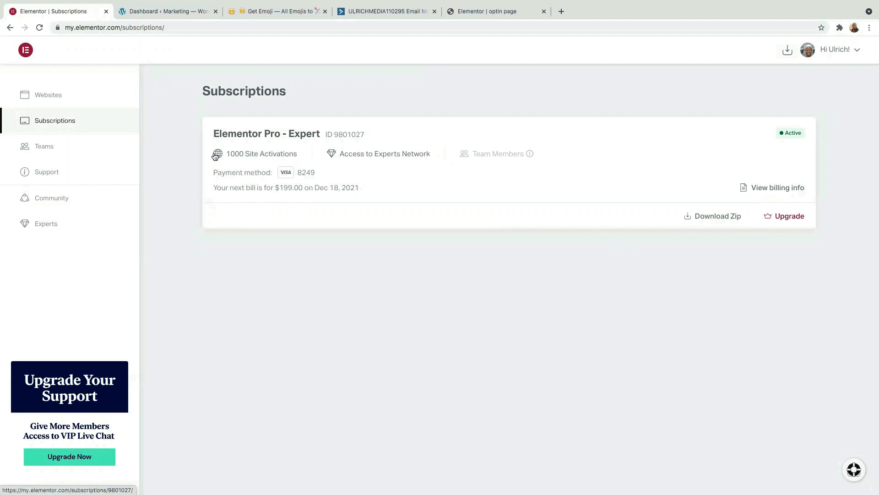
{"action": "left_click", "coordinate": [712, 219]}
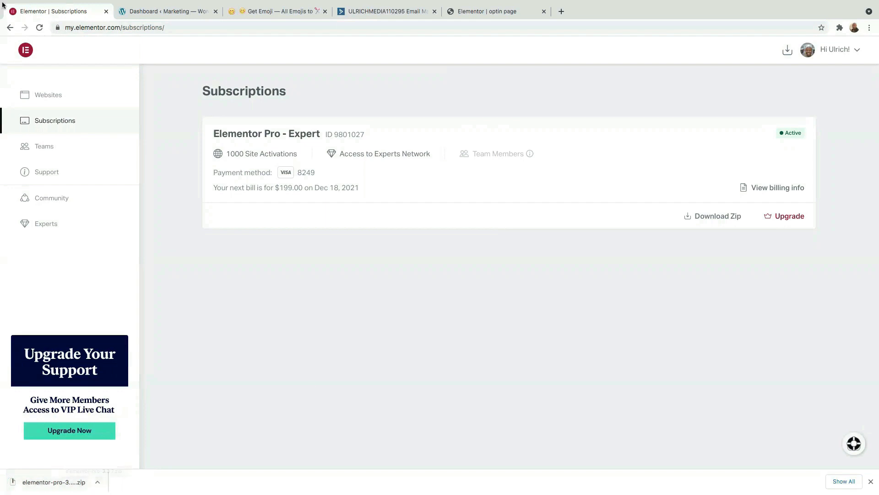
- In the Marketing site's WordPress dashboard, find the Elementor Website Builder plugin, then install and activate it
{"action": "left_click", "coordinate": [148, 13]}
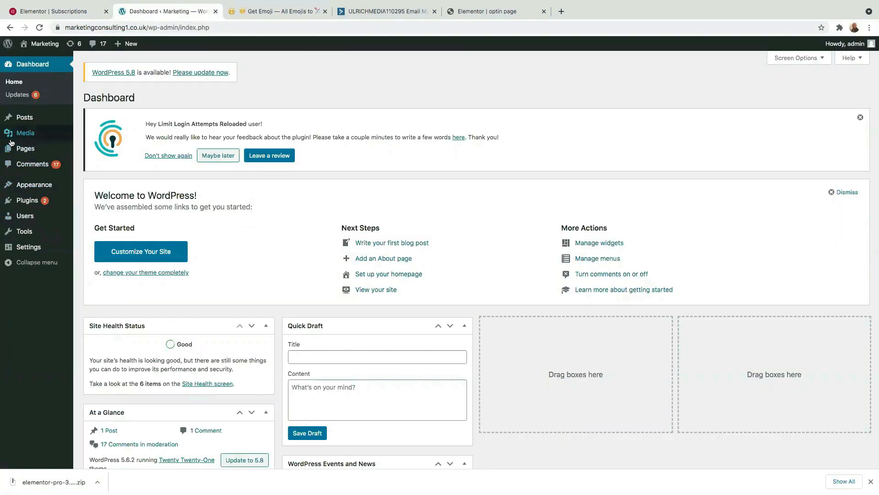
{"action": "mouse_move", "coordinate": [30, 250]}
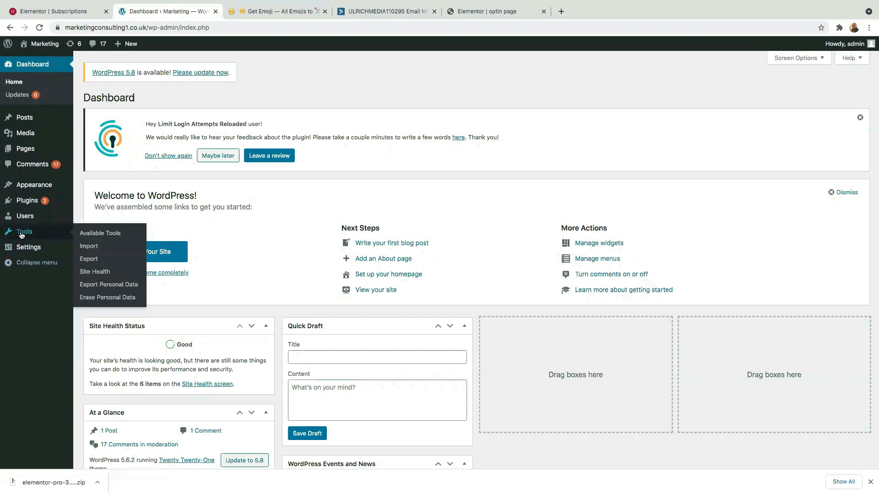
{"action": "mouse_move", "coordinate": [35, 203]}
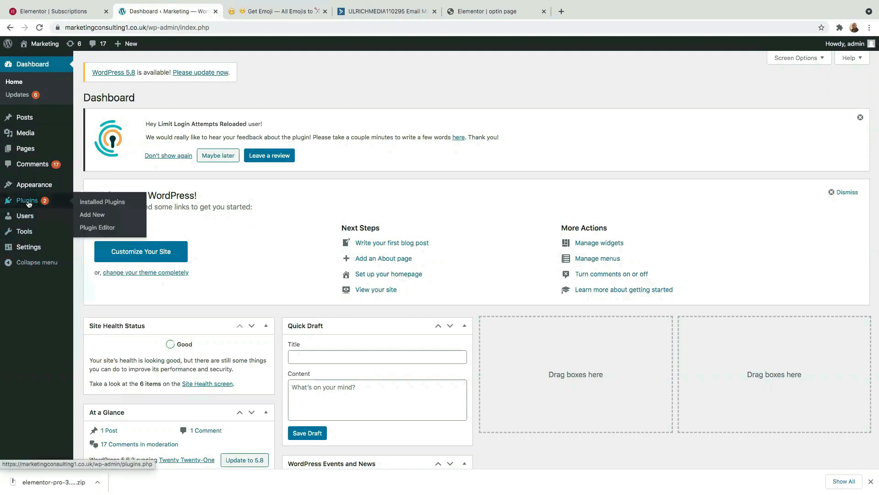
{"action": "left_click", "coordinate": [94, 217]}
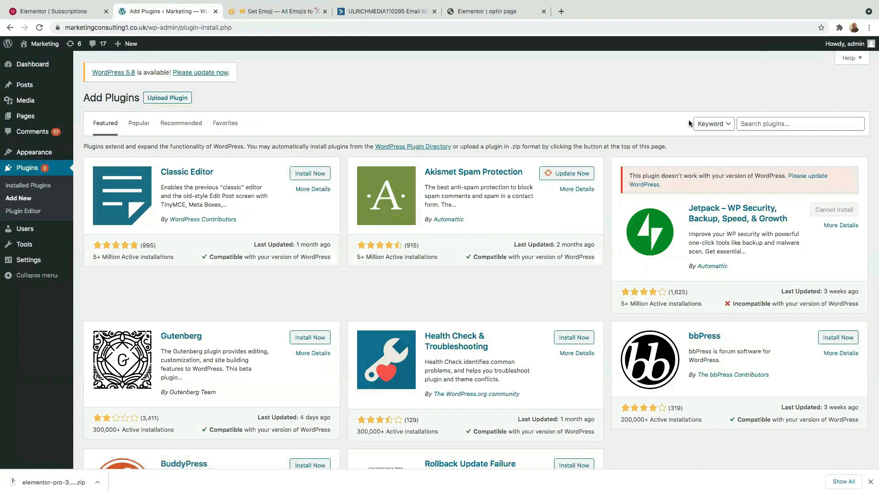
{"action": "left_click", "coordinate": [772, 125]}
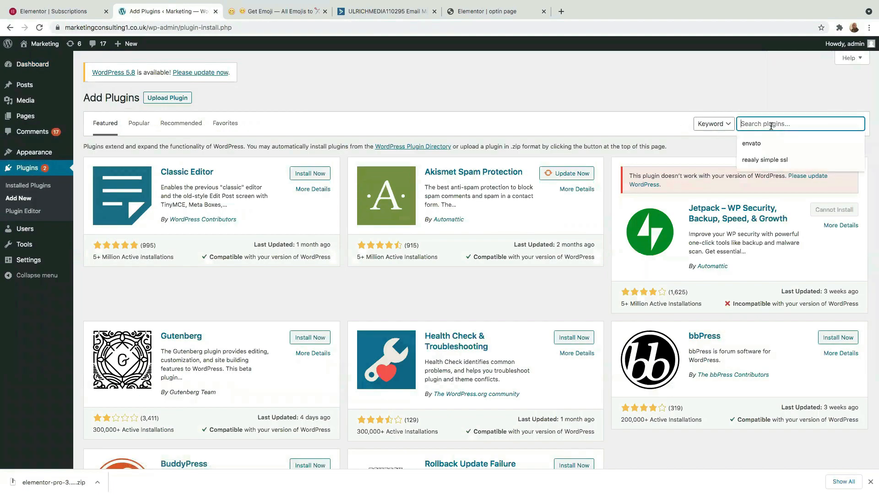
{"action": "type", "text": "Elementor"}
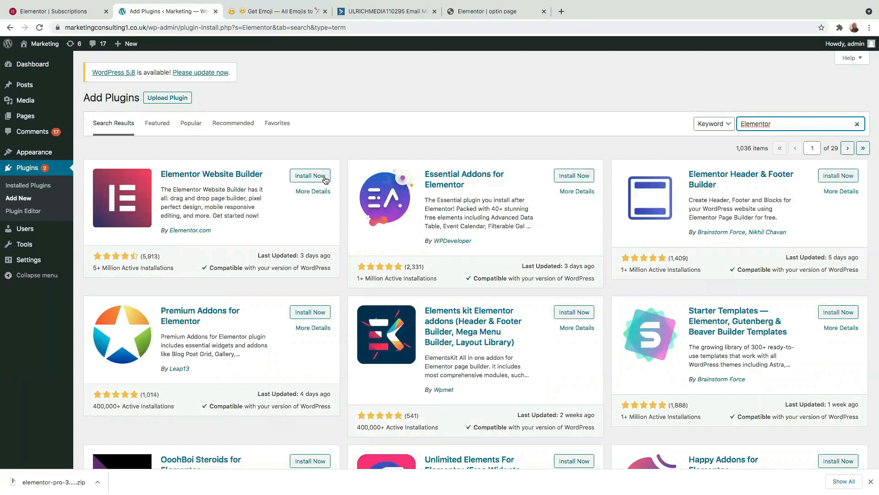
{"action": "left_click", "coordinate": [308, 177]}
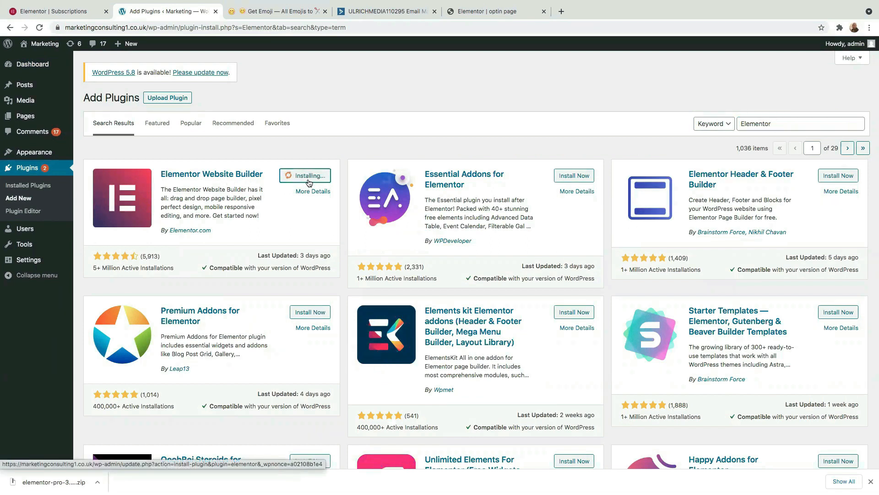
{"action": "left_click", "coordinate": [314, 179]}
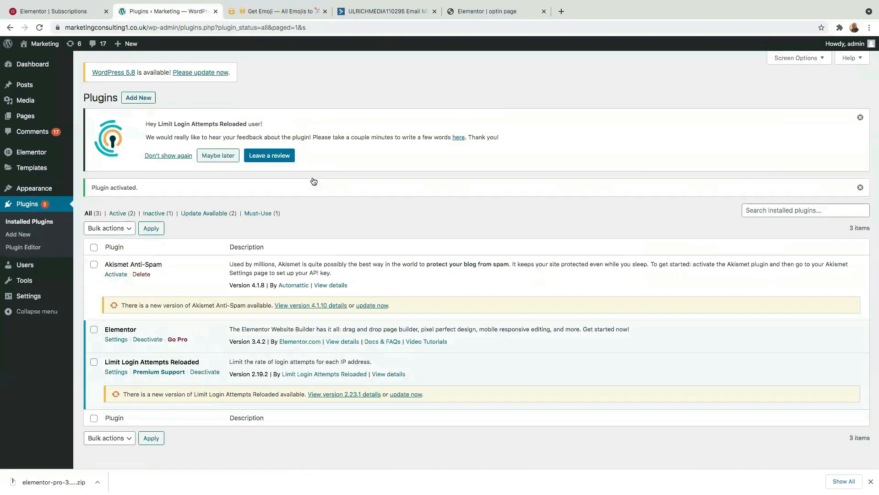
- Upload elementor-pro-3.3.7.zip as a new plugin, then install and activate it
{"action": "scroll", "coordinate": [314, 182], "scroll_direction": "down", "scroll_amount": 1}
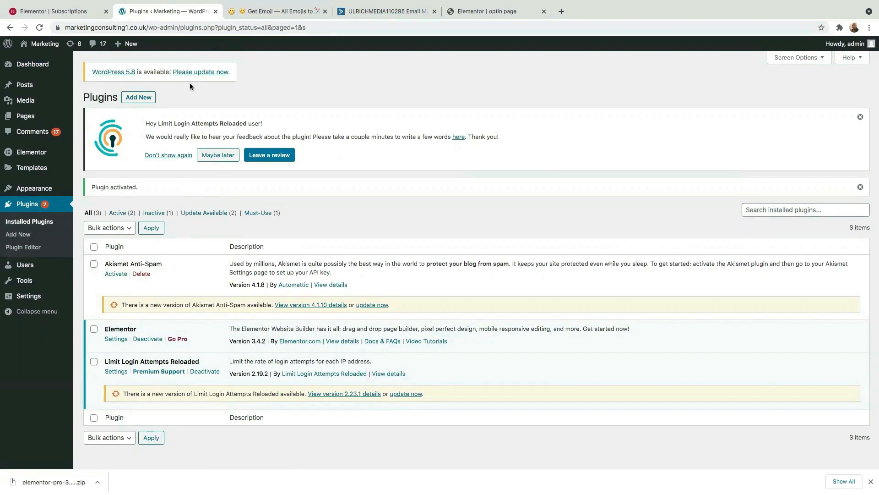
{"action": "left_click", "coordinate": [136, 98]}
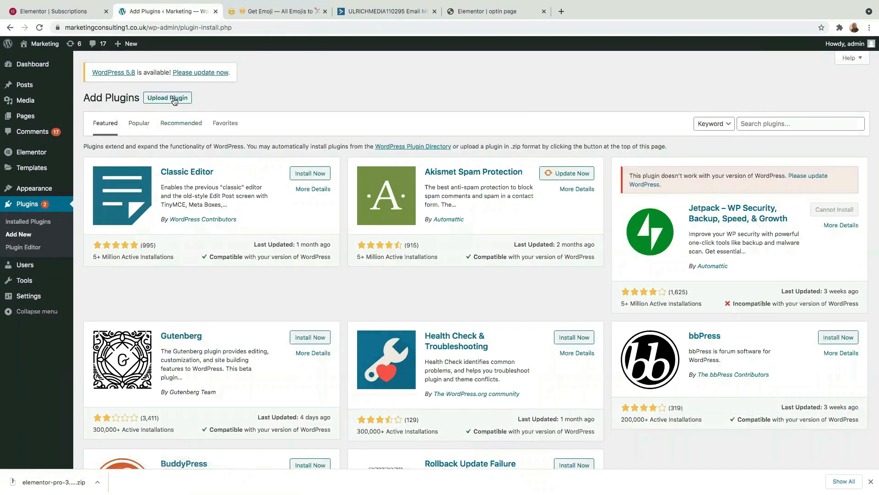
{"action": "left_click", "coordinate": [177, 100]}
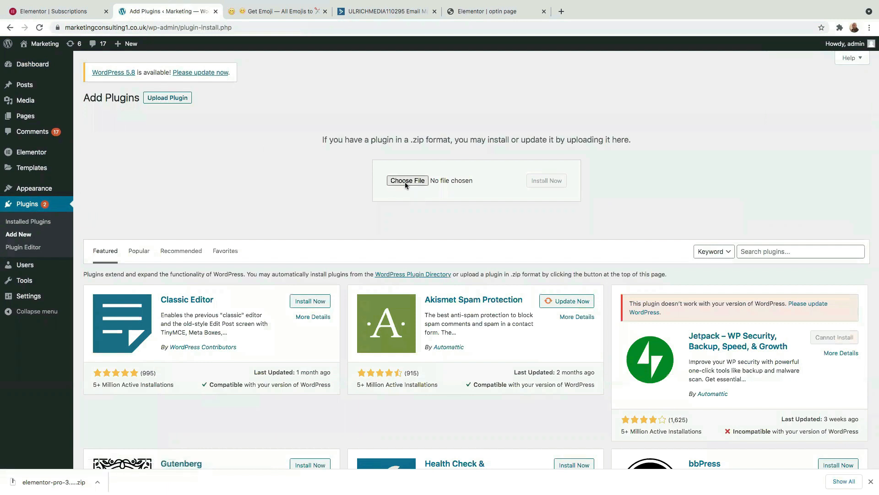
{"action": "left_click", "coordinate": [405, 180]}
{"action": "left_click", "coordinate": [567, 9]}
{"action": "type", "text": "E"}
{"action": "left_click", "coordinate": [401, 48]}
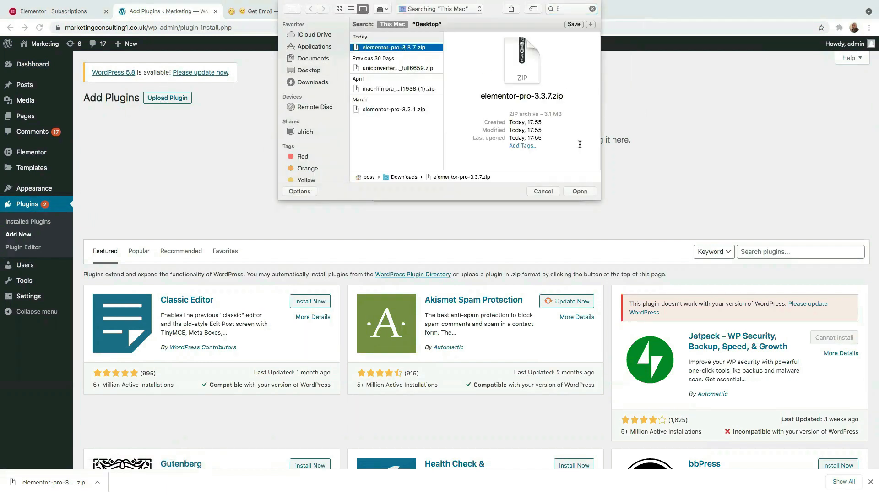
{"action": "left_click", "coordinate": [580, 190]}
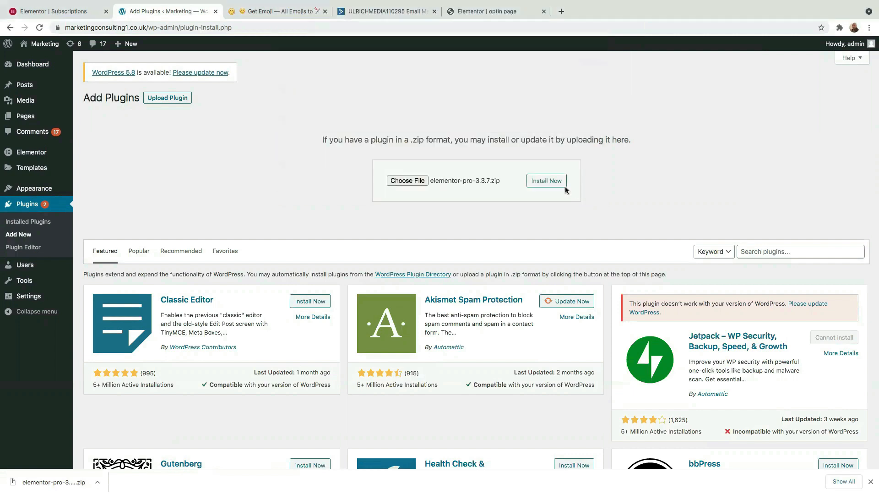
{"action": "left_click", "coordinate": [544, 184]}
{"action": "left_click", "coordinate": [103, 169]}
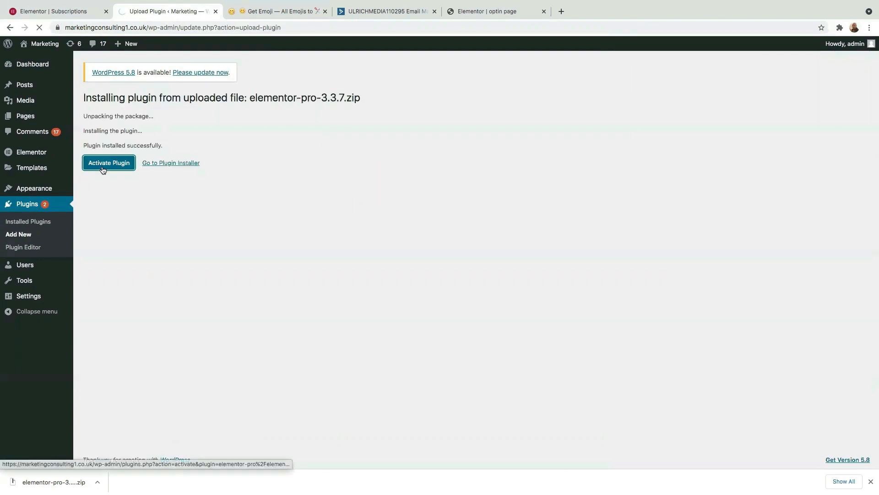
- Connect and activate the Elementor Pro license for marketingconsulting1.co.uk and check the license status
{"action": "scroll", "coordinate": [473, 235], "scroll_direction": "down", "scroll_amount": 3}
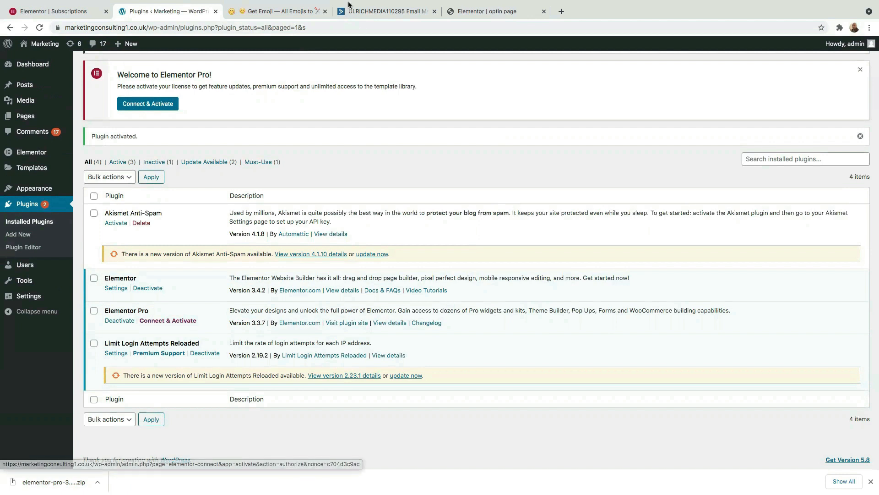
{"action": "left_click", "coordinate": [148, 104]}
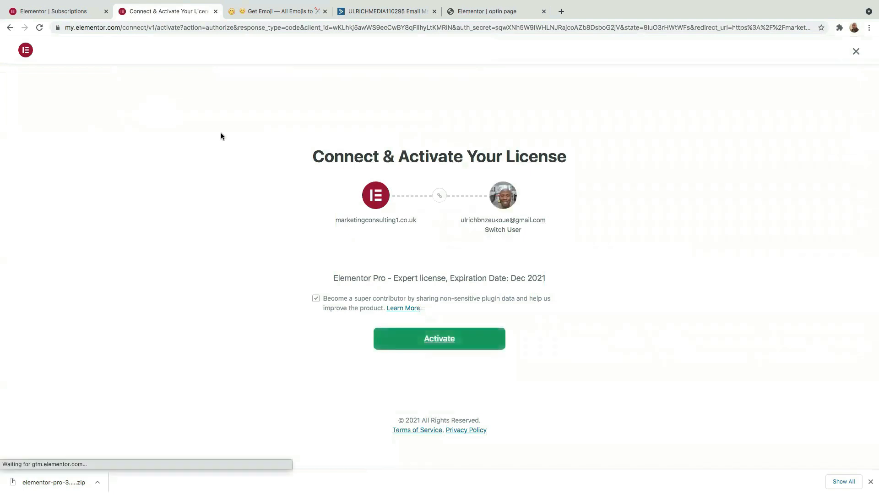
{"action": "left_click", "coordinate": [441, 342]}
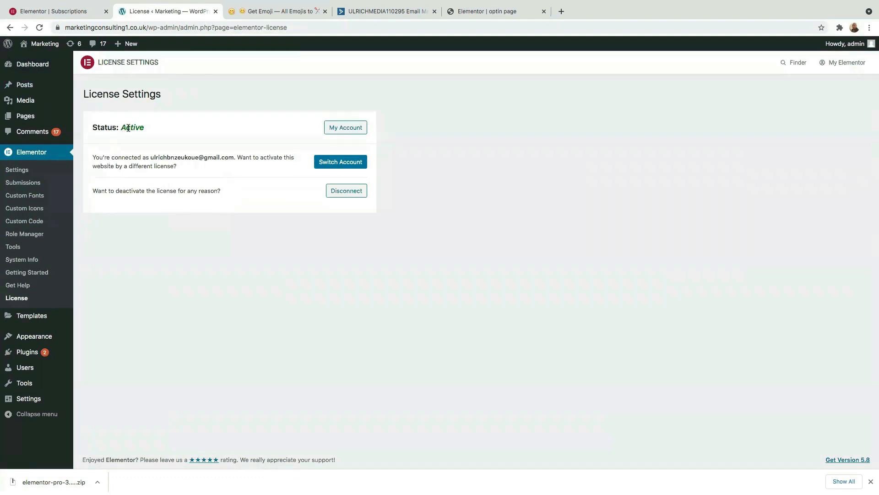
{"action": "left_click_drag", "start_coordinate": [154, 128], "coordinate": [109, 128]}
{"action": "left_click", "coordinate": [171, 132]}
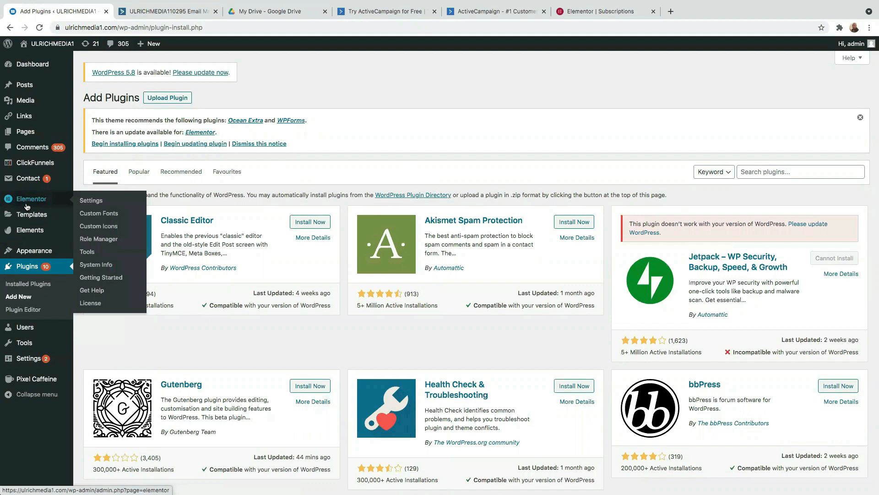
- Open Elementor's integration settings and find the ActiveCampaign API key and URL fields
{"action": "left_click", "coordinate": [92, 200]}
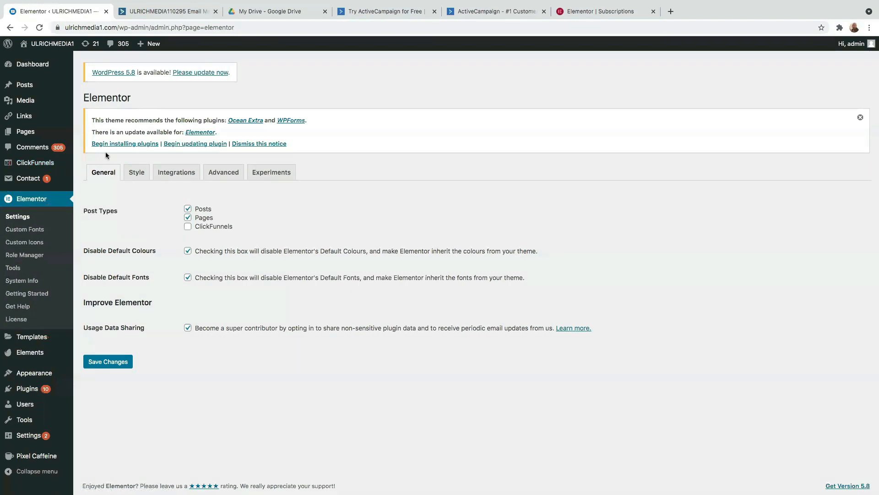
{"action": "left_click", "coordinate": [178, 177]}
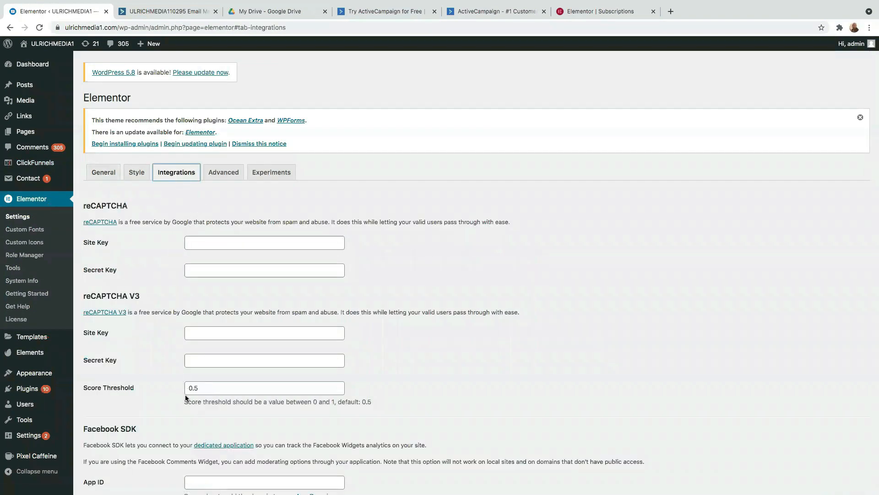
{"action": "scroll", "coordinate": [209, 409], "scroll_direction": "down", "scroll_amount": 10}
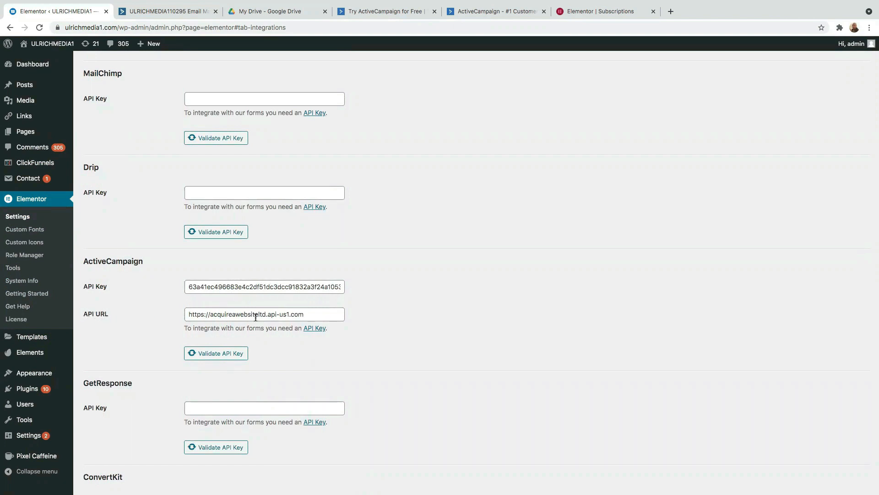
- Close the ActiveCampaign trial page and, in the ActiveCampaign account, open the Developer settings that hold the API URL and key
{"action": "left_click", "coordinate": [345, 12]}
{"action": "key", "text": "ctrl+w"}
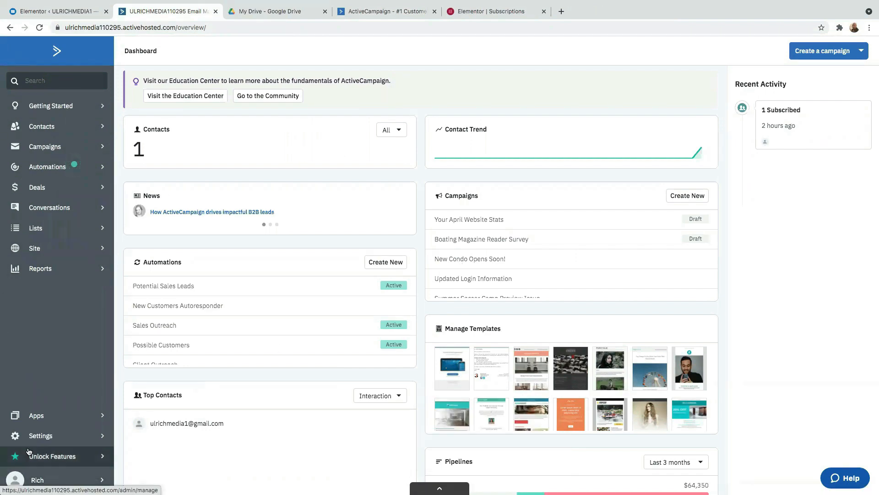
{"action": "scroll", "coordinate": [75, 366], "scroll_direction": "down", "scroll_amount": 4}
{"action": "scroll", "coordinate": [75, 365], "scroll_direction": "up", "scroll_amount": 5}
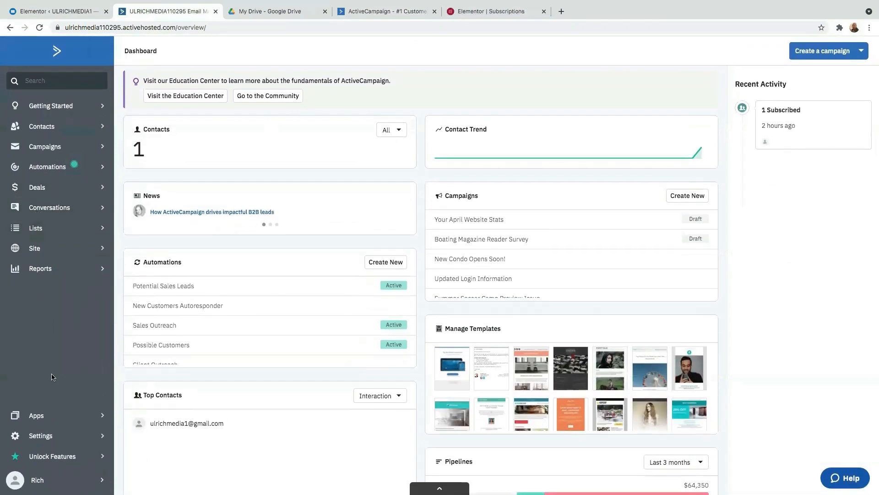
{"action": "scroll", "coordinate": [51, 377], "scroll_direction": "down", "scroll_amount": 3}
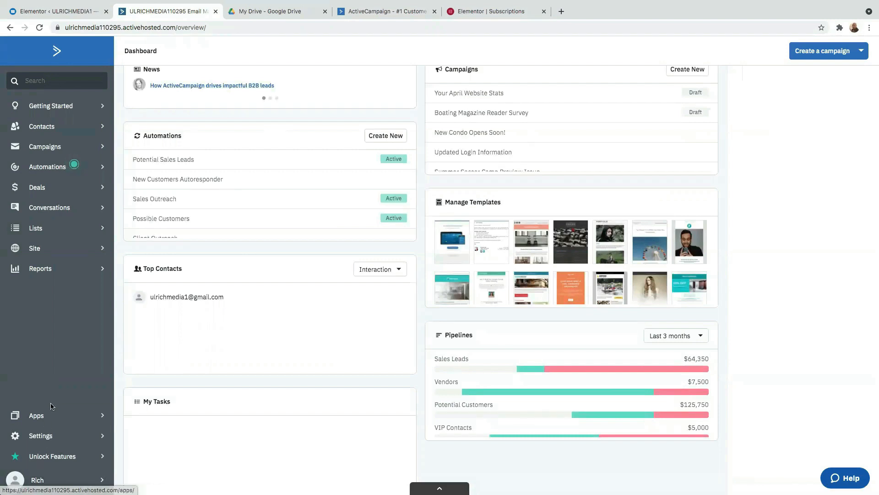
{"action": "left_click", "coordinate": [23, 437]}
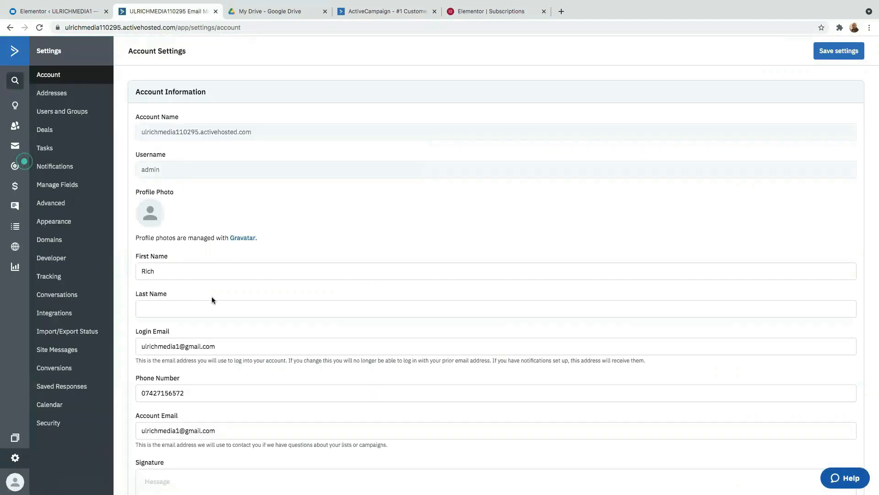
{"action": "scroll", "coordinate": [211, 298], "scroll_direction": "down", "scroll_amount": 6}
{"action": "scroll", "coordinate": [211, 300], "scroll_direction": "up", "scroll_amount": 6}
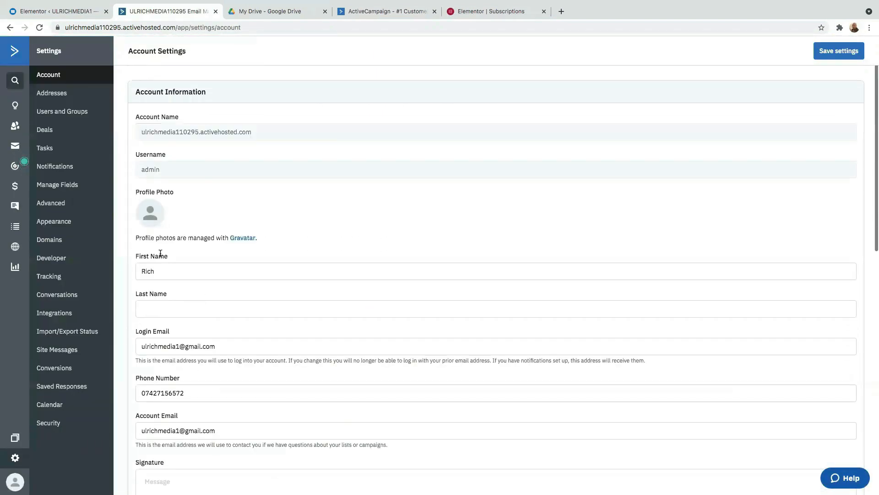
{"action": "left_click", "coordinate": [60, 95]}
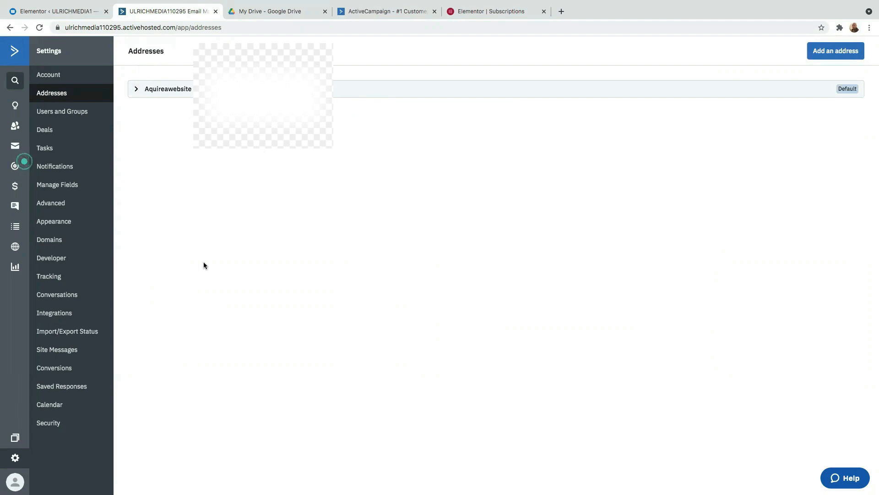
{"action": "left_click", "coordinate": [55, 260]}
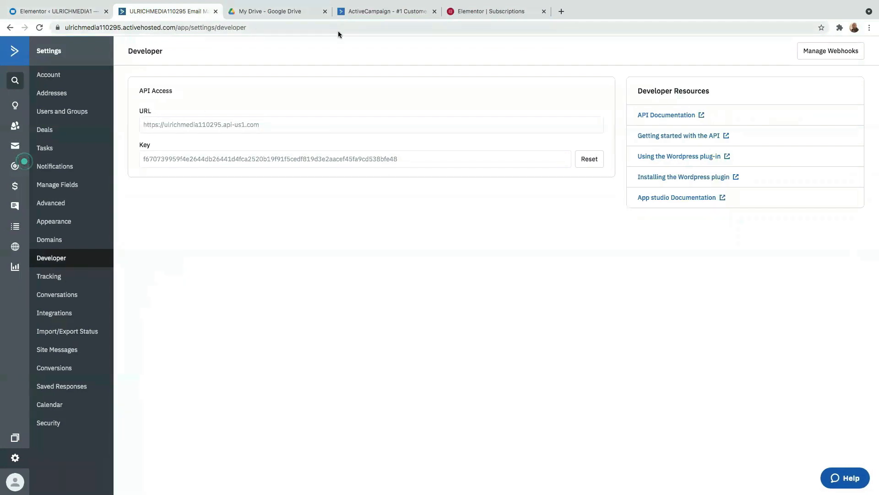
- Compare ActiveCampaign's API URL and key with the matching fields in Elementor's settings and look over the other available integrations
{"action": "left_click", "coordinate": [47, 11]}
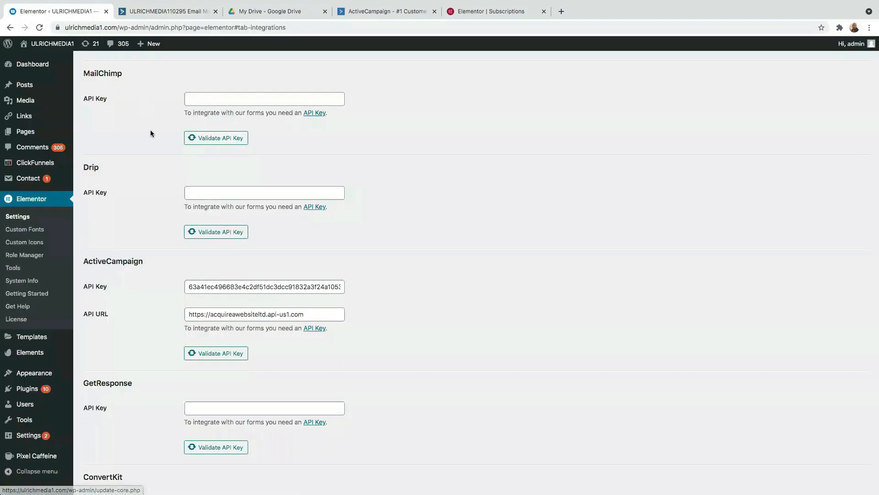
{"action": "left_click", "coordinate": [165, 14]}
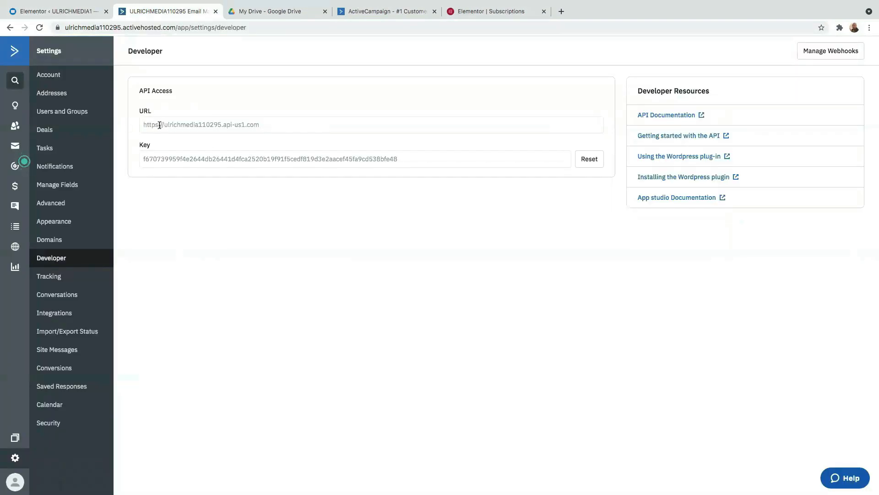
{"action": "left_click", "coordinate": [64, 11]}
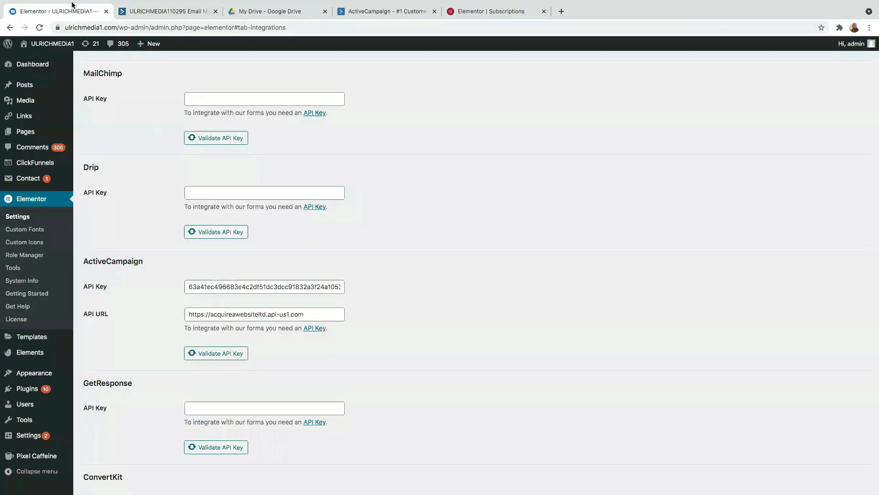
{"action": "left_click", "coordinate": [156, 11]}
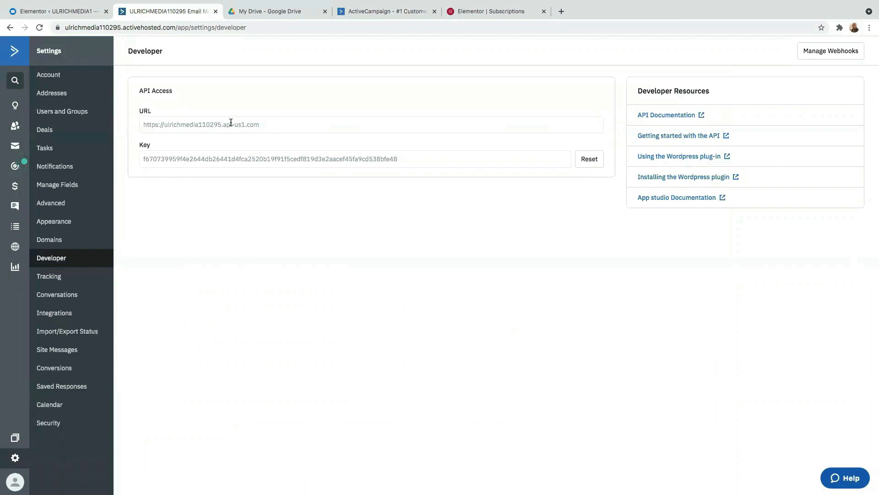
{"action": "left_click", "coordinate": [34, 12]}
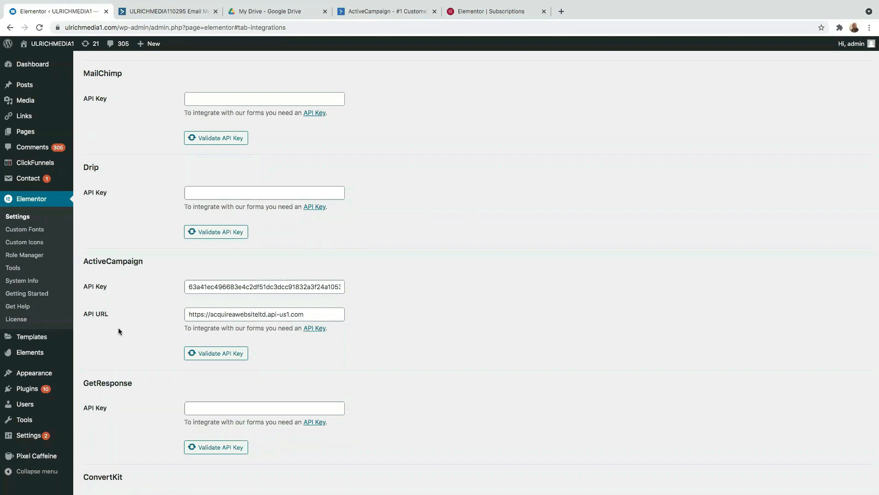
{"action": "scroll", "coordinate": [120, 329], "scroll_direction": "down", "scroll_amount": 10}
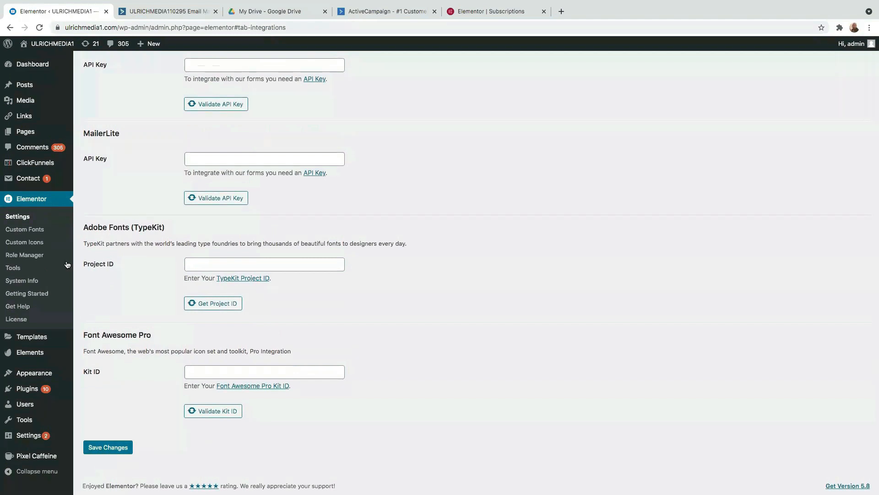
{"action": "mouse_move", "coordinate": [44, 49]}
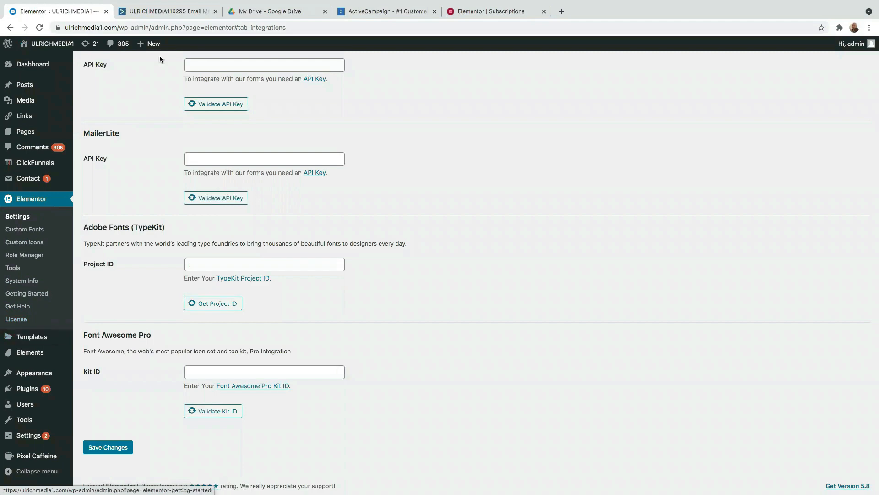
{"action": "scroll", "coordinate": [180, 293], "scroll_direction": "up", "scroll_amount": 10}
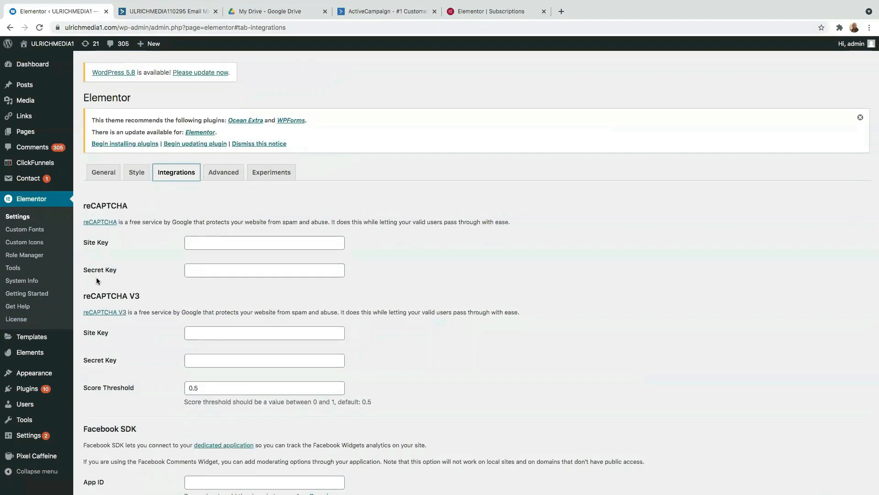
{"action": "scroll", "coordinate": [127, 280], "scroll_direction": "down", "scroll_amount": 2}
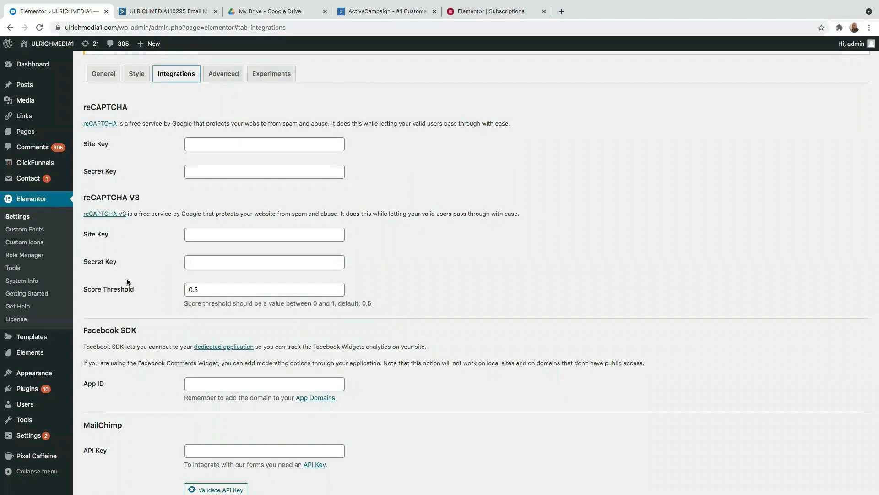
{"action": "scroll", "coordinate": [127, 279], "scroll_direction": "down", "scroll_amount": 2}
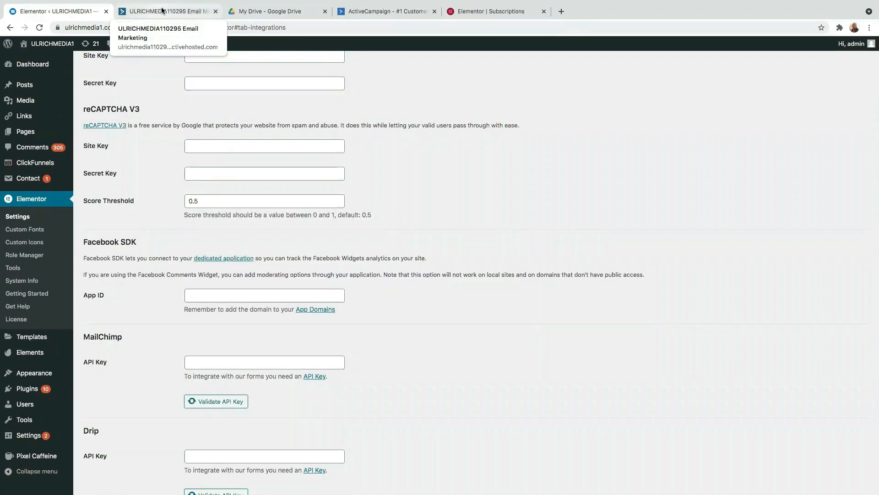
- In ActiveCampaign, create a custom contact list named "my Lead Magnet"
{"action": "left_click", "coordinate": [163, 13]}
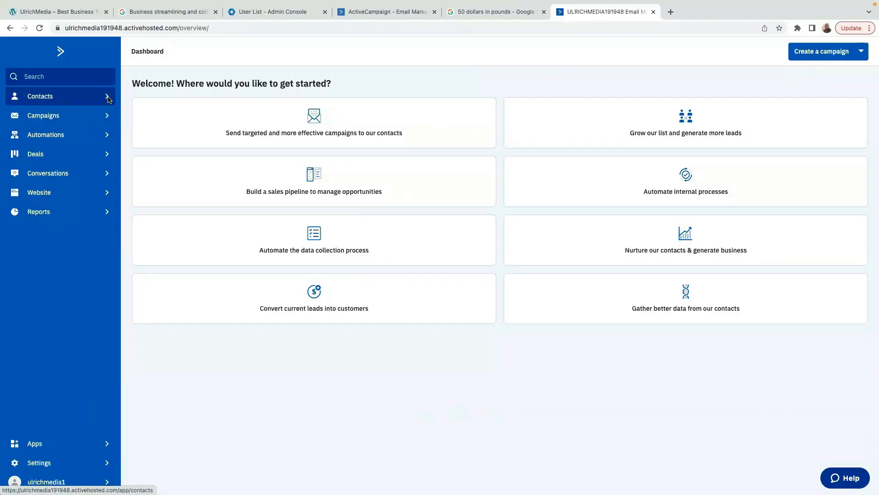
{"action": "left_click", "coordinate": [106, 98]}
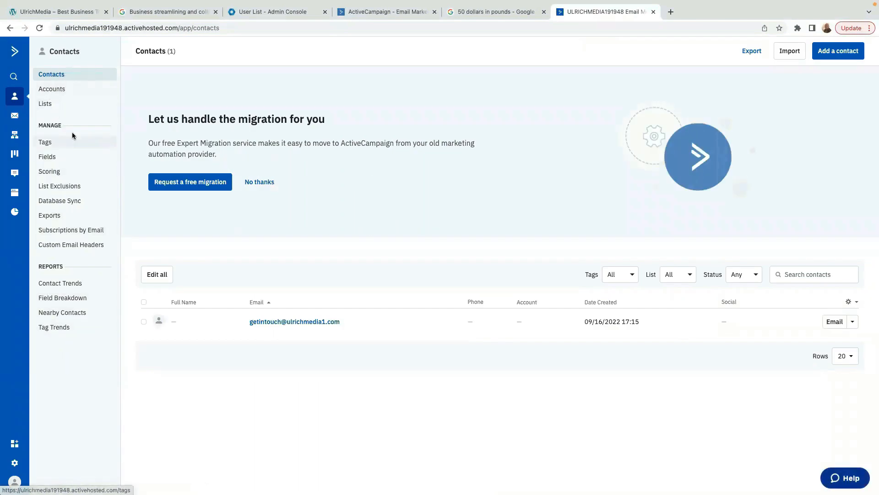
{"action": "left_click", "coordinate": [51, 104]}
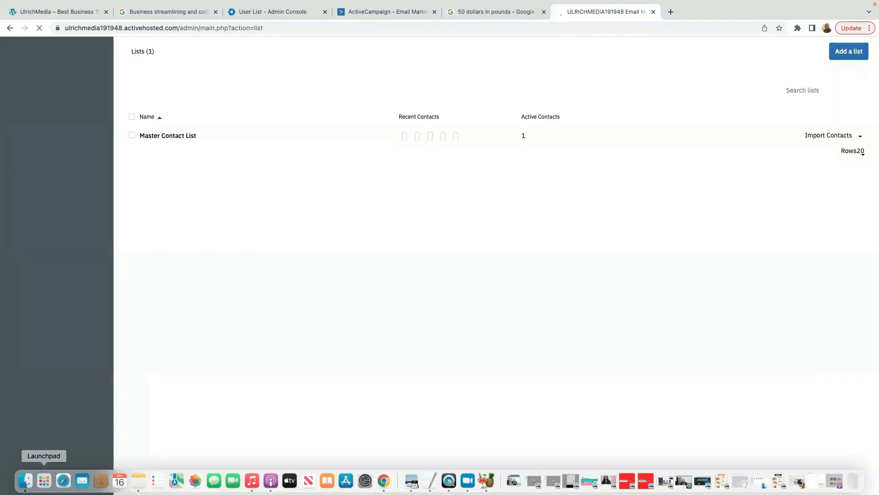
{"action": "left_click", "coordinate": [853, 53]}
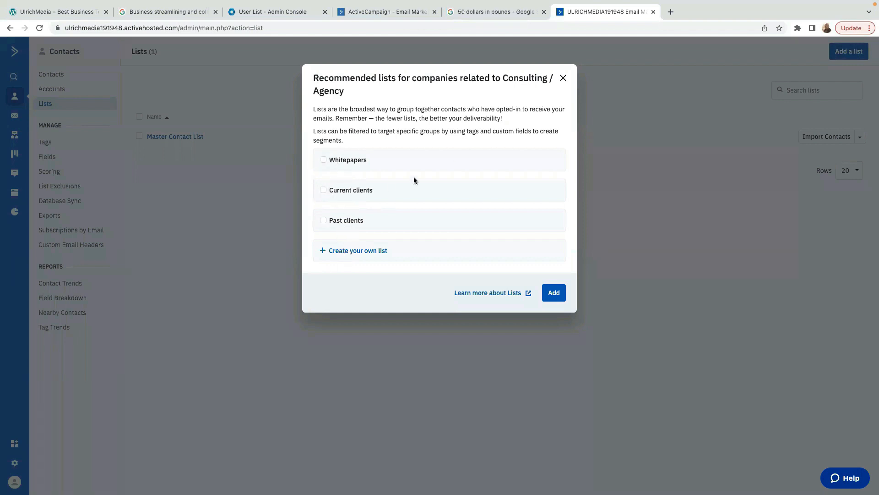
{"action": "left_click", "coordinate": [354, 252]}
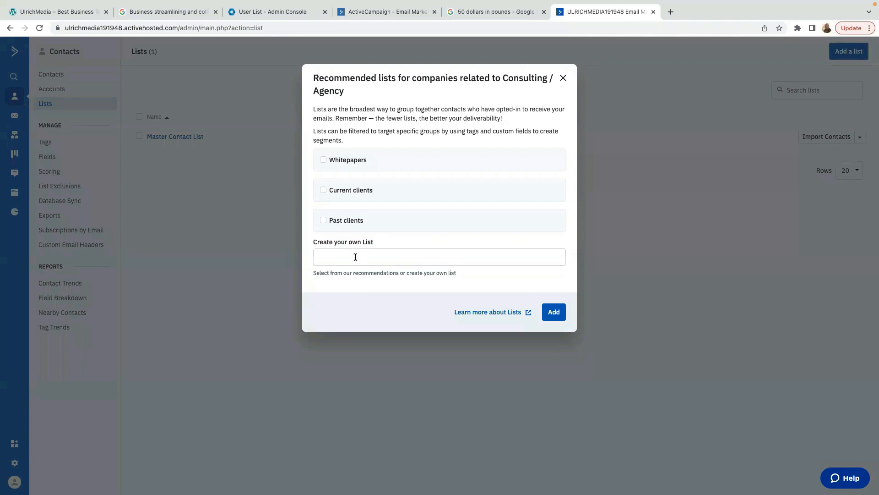
{"action": "left_click", "coordinate": [355, 257]}
{"action": "type", "text": "my Lead Magnet"}
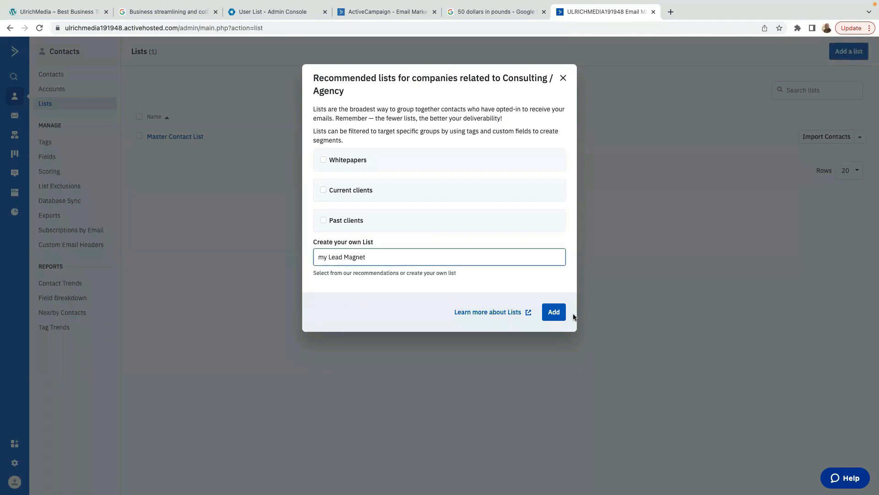
{"action": "left_click", "coordinate": [553, 316]}
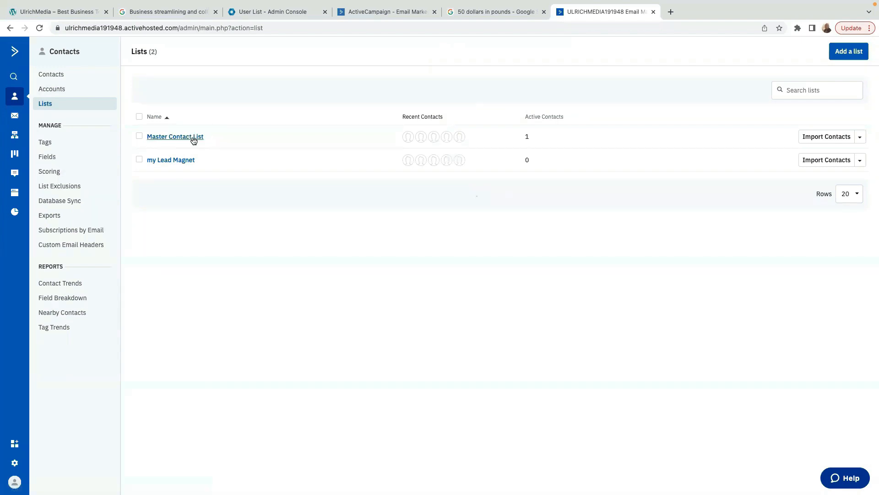
- Look at the contact import options for the "my Lead Magnet" list and return to the dashboard
{"action": "left_click", "coordinate": [139, 138]}
{"action": "left_click", "coordinate": [139, 137]}
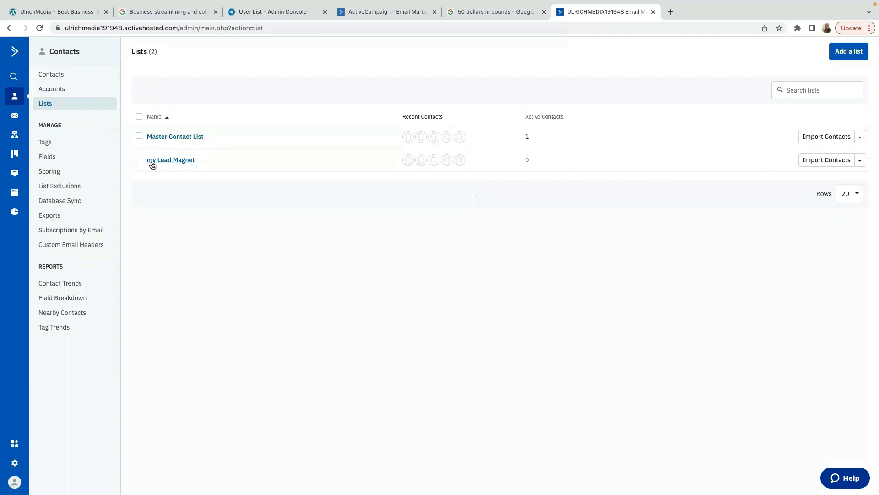
{"action": "left_click", "coordinate": [824, 164]}
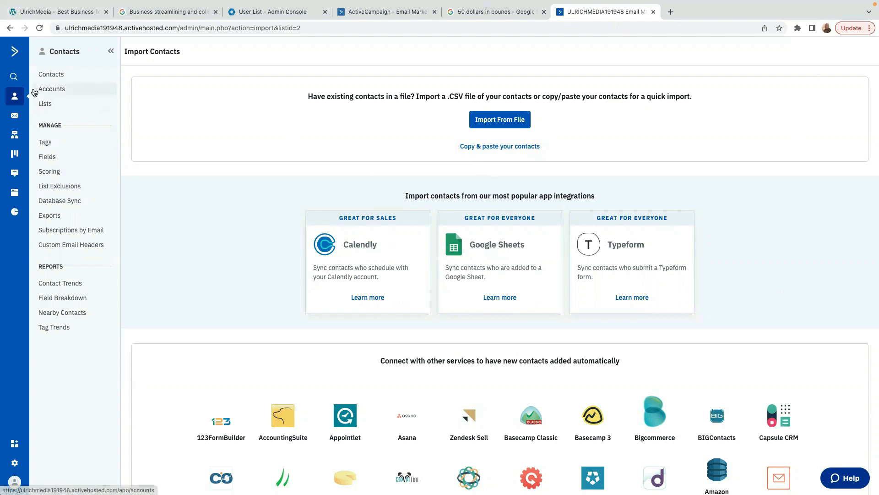
{"action": "left_click", "coordinate": [13, 51]}
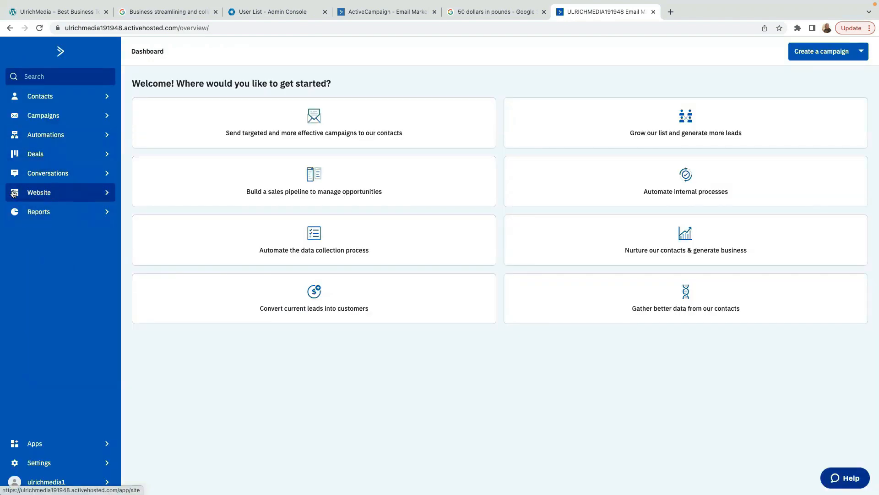
- Open the website forms section and start creating a new form
{"action": "left_click", "coordinate": [40, 193]}
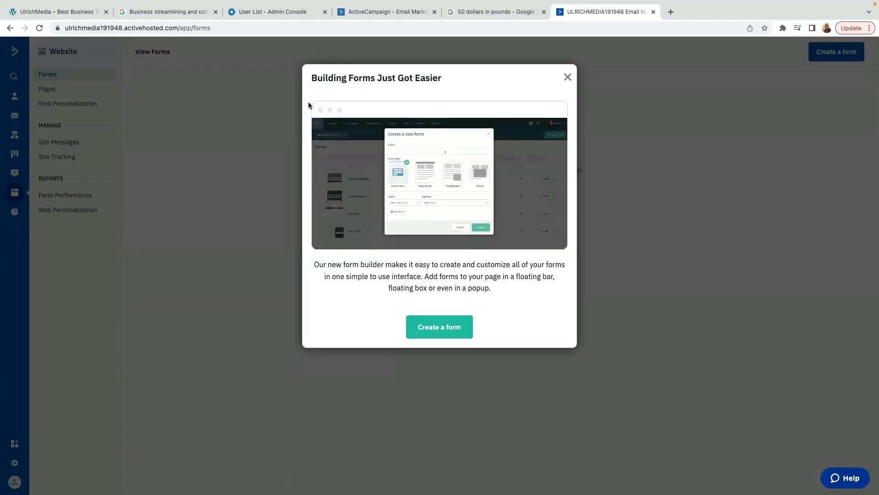
{"action": "left_click", "coordinate": [440, 328]}
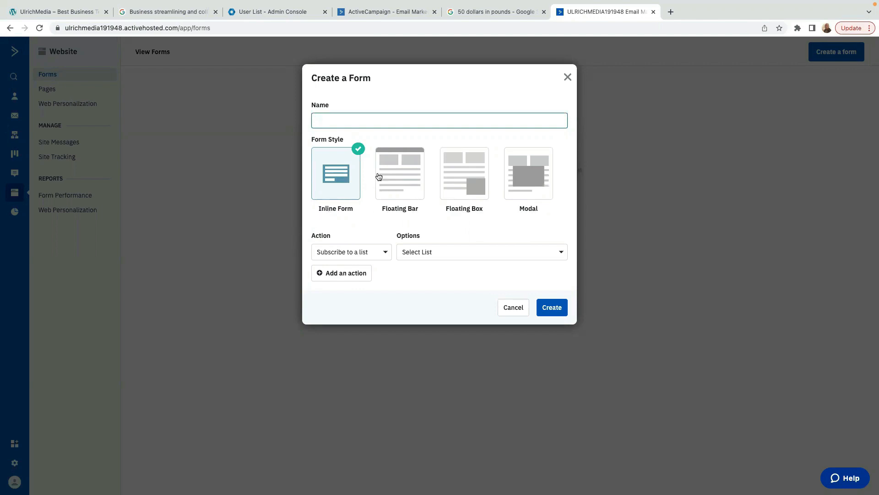
- Compare the Floating Bar, Floating Box and Modal form styles with the Inline Form style
{"action": "left_click", "coordinate": [410, 181]}
{"action": "left_click", "coordinate": [463, 189]}
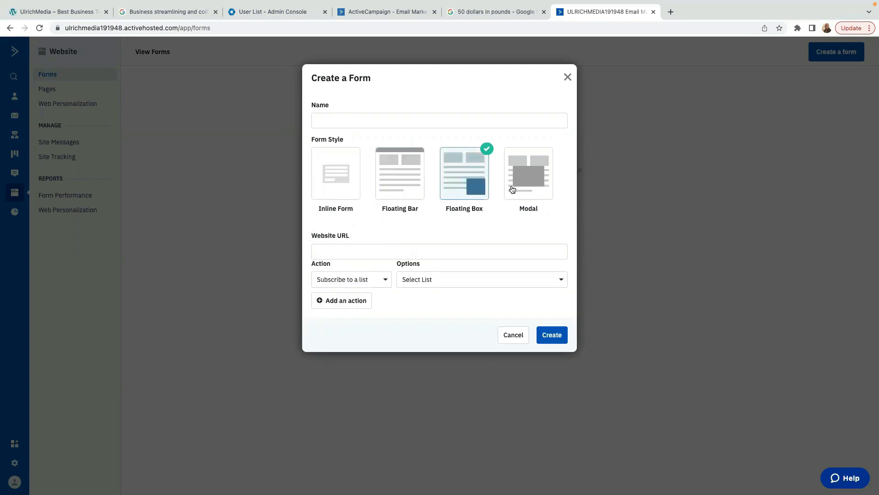
{"action": "left_click", "coordinate": [520, 191]}
{"action": "left_click", "coordinate": [350, 183]}
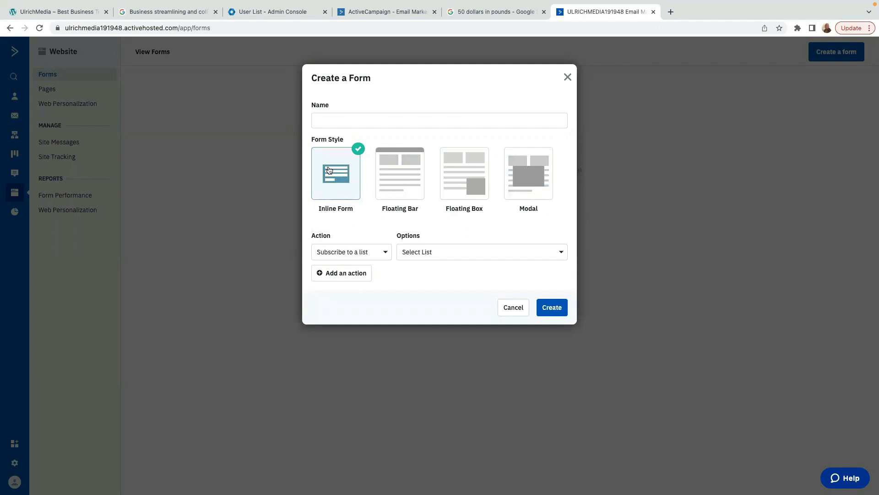
{"action": "left_click", "coordinate": [410, 193]}
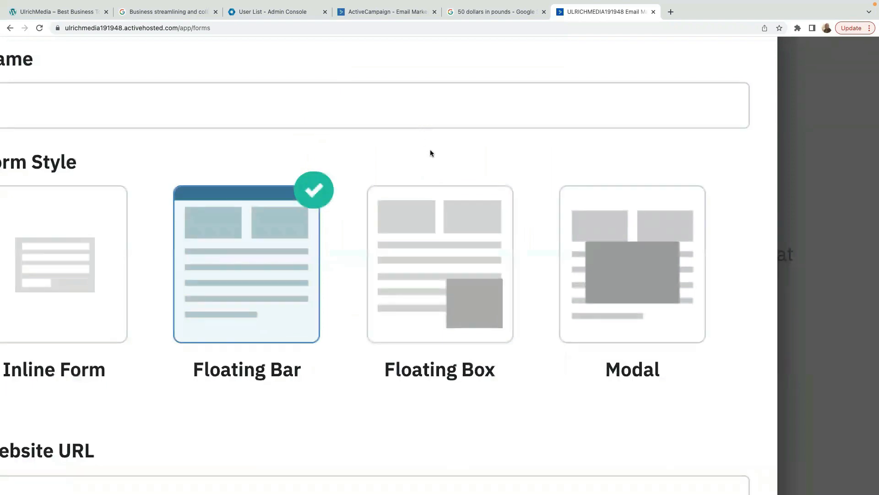
{"action": "right_click", "coordinate": [547, 170]}
{"action": "left_click", "coordinate": [531, 160]}
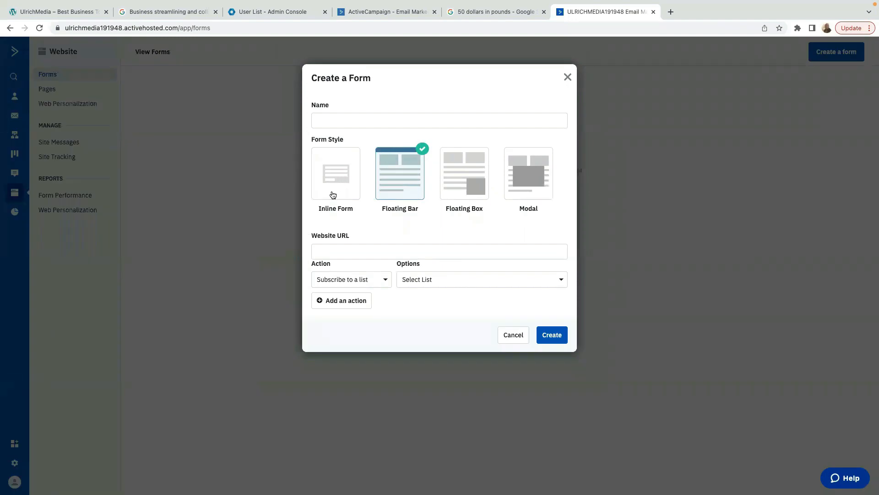
- Create an inline form named "My Lead Magnet" that subscribes contacts to the "my Lead Magnet" list
{"action": "left_click", "coordinate": [333, 188]}
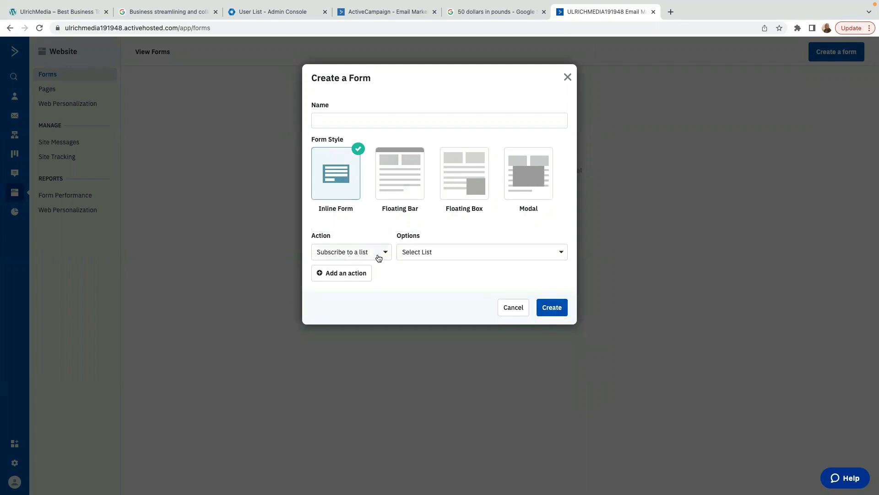
{"action": "left_click", "coordinate": [503, 255]}
{"action": "left_click", "coordinate": [426, 311]}
{"action": "left_click", "coordinate": [552, 308]}
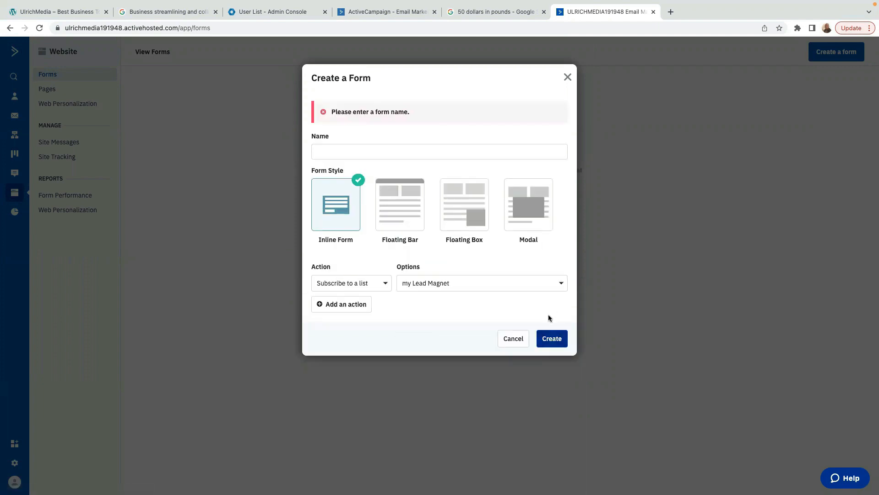
{"action": "left_click", "coordinate": [336, 155]}
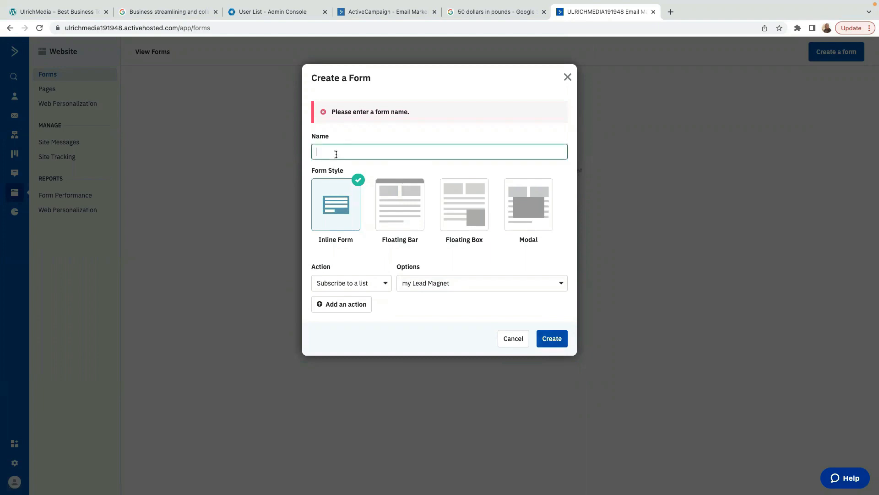
{"action": "type", "text": "My Lead Magnet"}
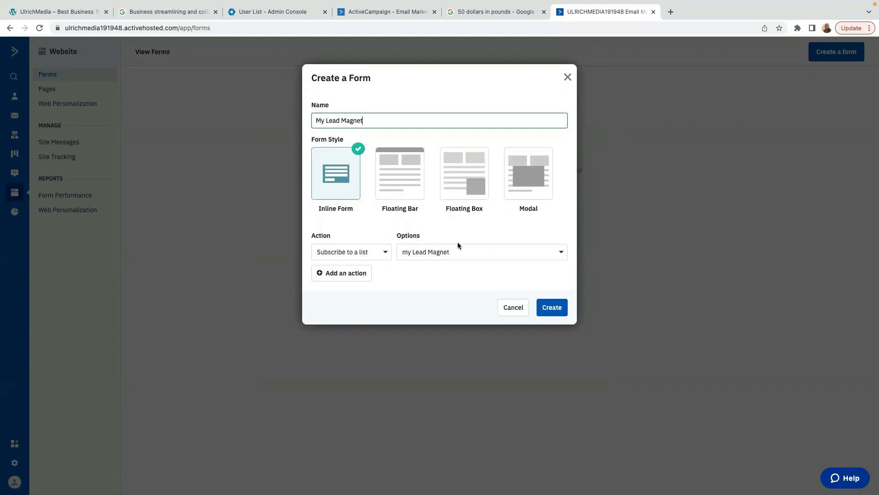
{"action": "left_click", "coordinate": [554, 309]}
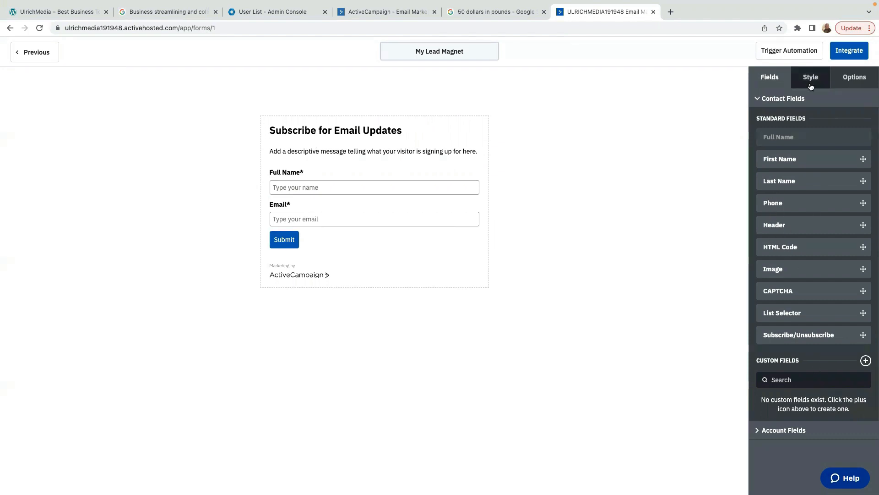
- Replace the form's Full Name field with a First Name field placed above the Email field
{"action": "mouse_move", "coordinate": [327, 181]}
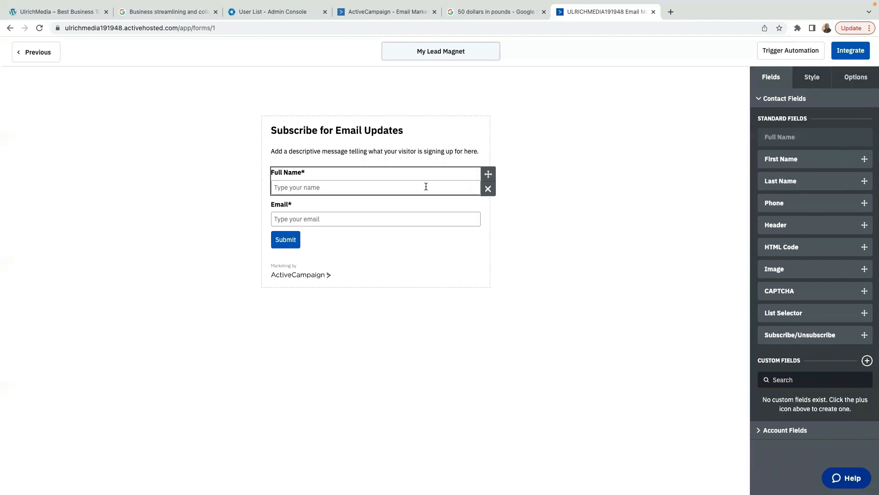
{"action": "left_click", "coordinate": [487, 189]}
{"action": "left_click", "coordinate": [557, 137]}
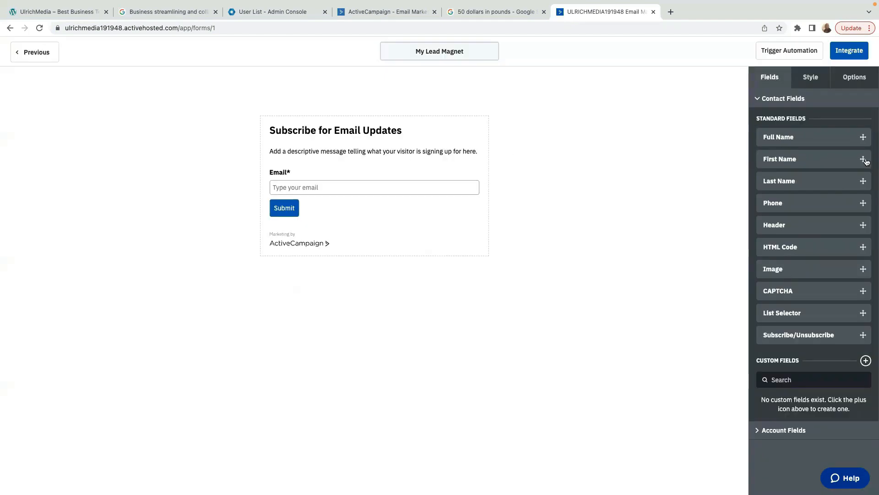
{"action": "left_click_drag", "start_coordinate": [860, 160], "coordinate": [435, 173]}
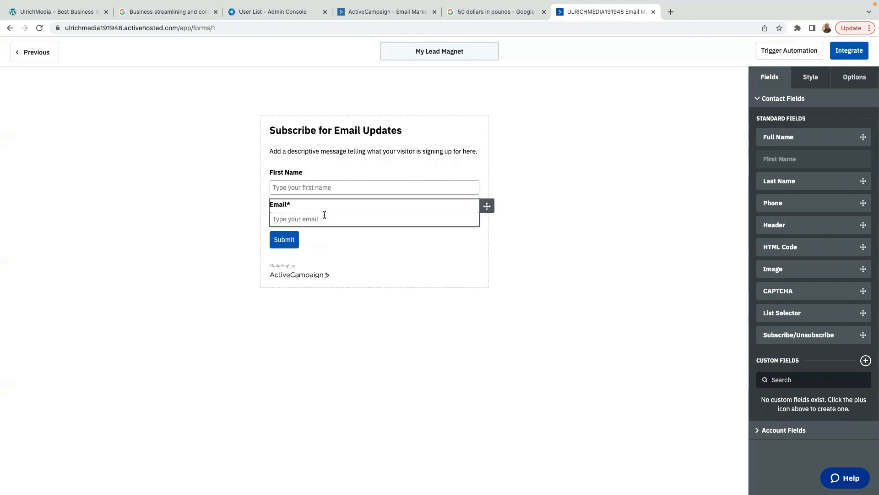
- Make the First Name field required in the form
{"action": "left_click", "coordinate": [407, 172]}
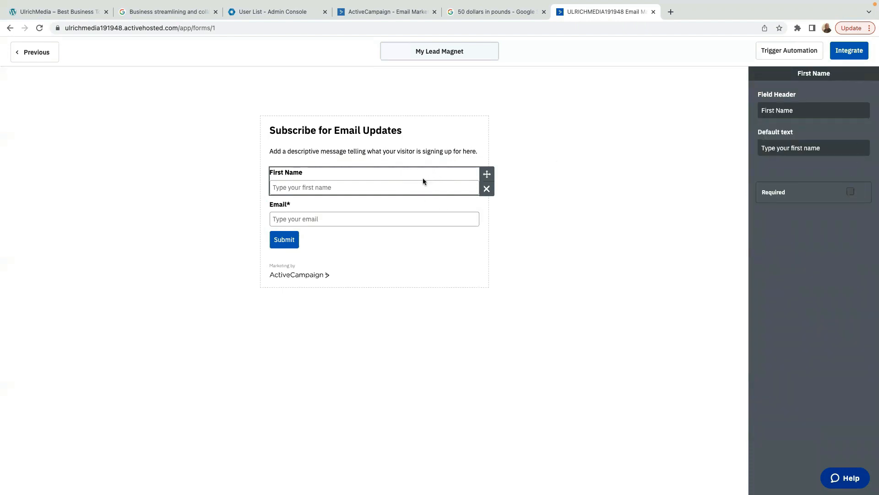
{"action": "left_click", "coordinate": [851, 192]}
{"action": "left_click", "coordinate": [694, 145]}
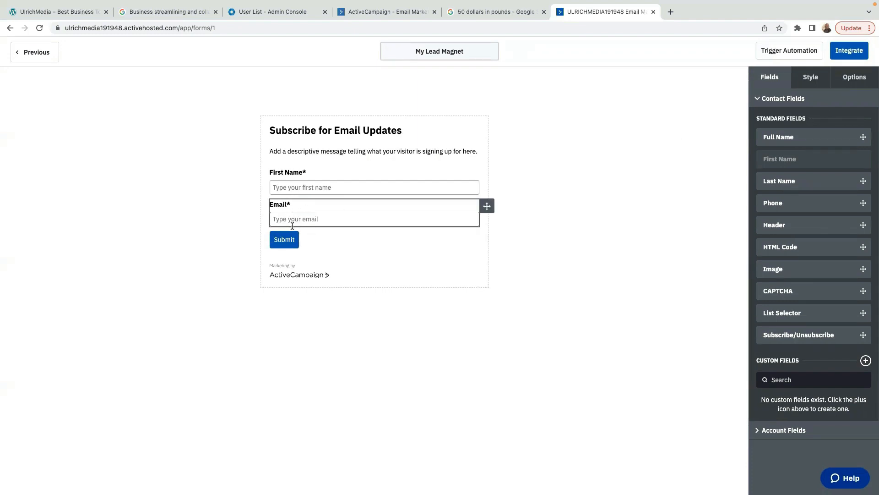
- Change the submit button's label to "Yes I want the Free E-Book"
{"action": "left_click", "coordinate": [292, 240]}
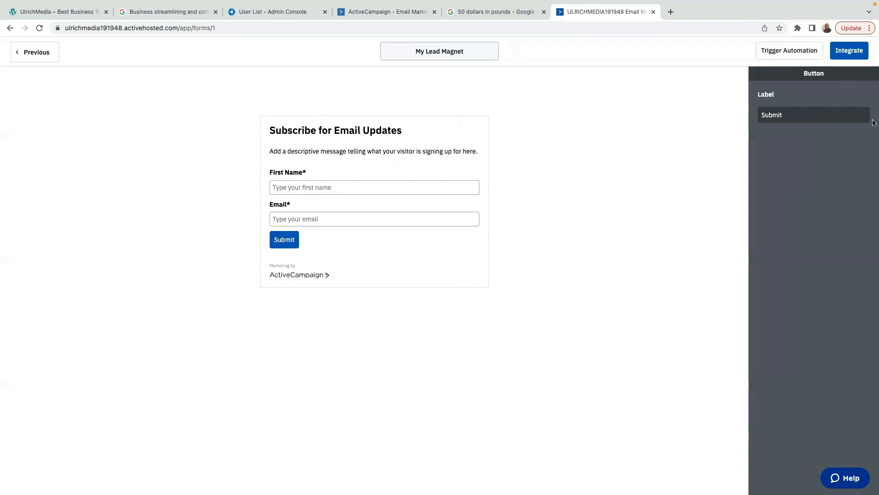
{"action": "key", "text": "BackSpace"}
{"action": "key", "text": "BackSpace"}
{"action": "key", "text": "BackSpace"}
{"action": "key", "text": "BackSpace"}
{"action": "key", "text": "BackSpace"}
{"action": "key", "text": "BackSpace"}
{"action": "type", "text": "Yes I want the Free E-Book"}
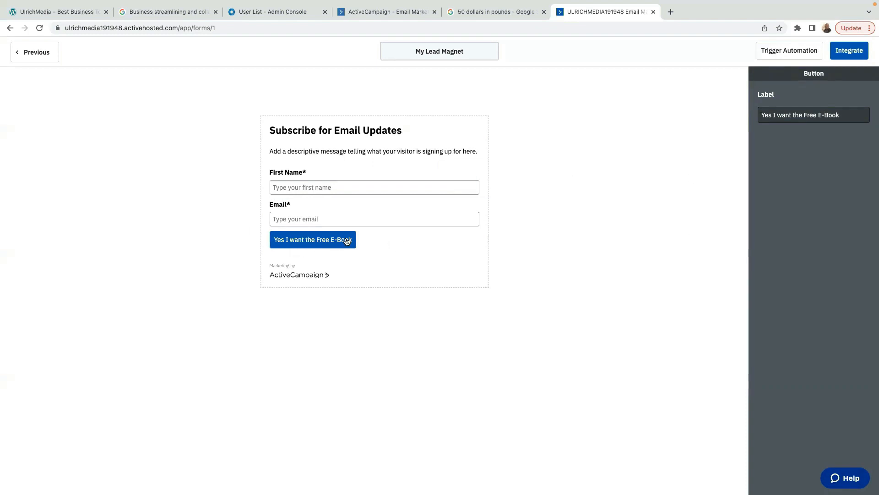
{"action": "left_click", "coordinate": [438, 189]}
{"action": "left_click", "coordinate": [565, 214]}
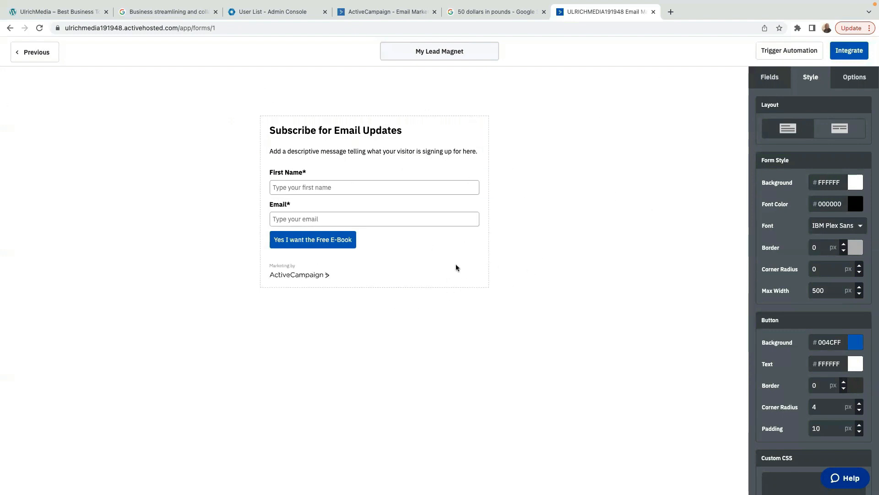
- Set the form's background colour to the greyish blue #AEB8D6
{"action": "left_click", "coordinate": [855, 183]}
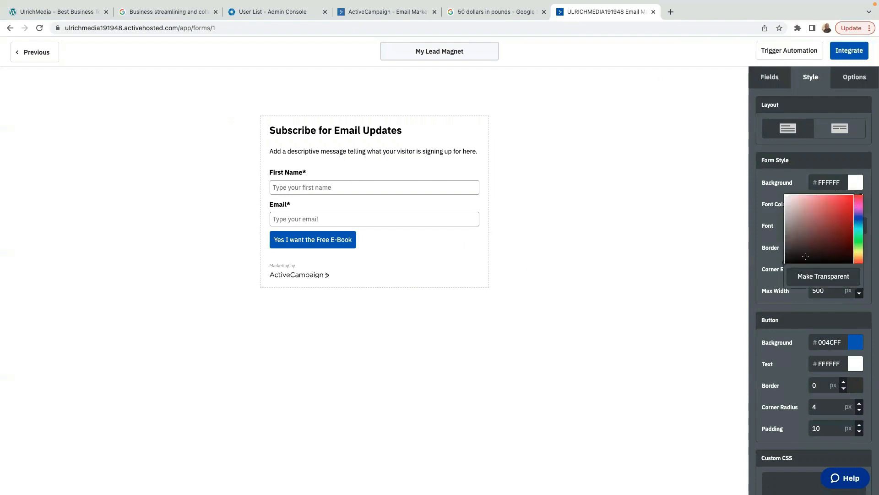
{"action": "left_click", "coordinate": [818, 251]}
{"action": "mouse_move", "coordinate": [818, 251]}
{"action": "left_mouse_down"}
{"action": "mouse_move", "coordinate": [834, 225]}
{"action": "mouse_move", "coordinate": [799, 206]}
{"action": "left_mouse_up"}
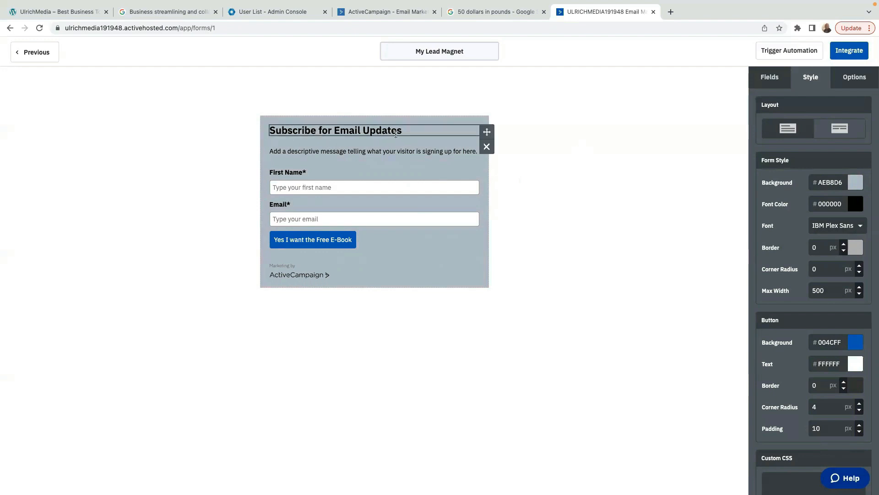
- Change the form's header text to "Improve your Business"
{"action": "left_click", "coordinate": [432, 133]}
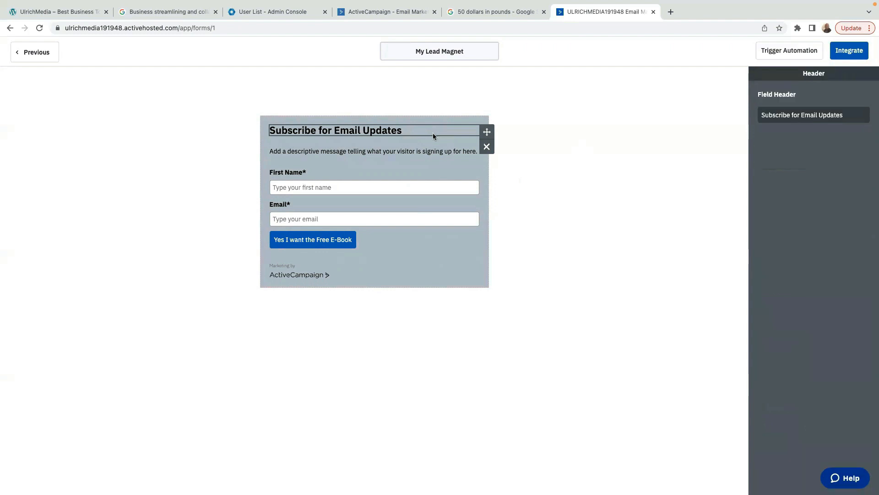
{"action": "left_click", "coordinate": [845, 115]}
{"action": "key", "text": "BackSpace"}
{"action": "key", "text": "BackSpace"}
{"action": "key", "text": "BackSpace"}
{"action": "key", "text": "BackSpace"}
{"action": "key", "text": "BackSpace"}
{"action": "key", "text": "BackSpace"}
{"action": "key", "text": "BackSpace"}
{"action": "key", "text": "BackSpace"}
{"action": "key", "text": "BackSpace"}
{"action": "key", "text": "BackSpace"}
{"action": "key", "text": "BackSpace"}
{"action": "key", "text": "BackSpace"}
{"action": "key", "text": "BackSpace"}
{"action": "key", "text": "BackSpace"}
{"action": "key", "text": "BackSpace"}
{"action": "key", "text": "BackSpace"}
{"action": "key", "text": "BackSpace"}
{"action": "key", "text": "BackSpace"}
{"action": "key", "text": "BackSpace"}
{"action": "key", "text": "BackSpace"}
{"action": "key", "text": "BackSpace"}
{"action": "key", "text": "BackSpace"}
{"action": "key", "text": "BackSpace"}
{"action": "key", "text": "BackSpace"}
{"action": "key", "text": "BackSpace"}
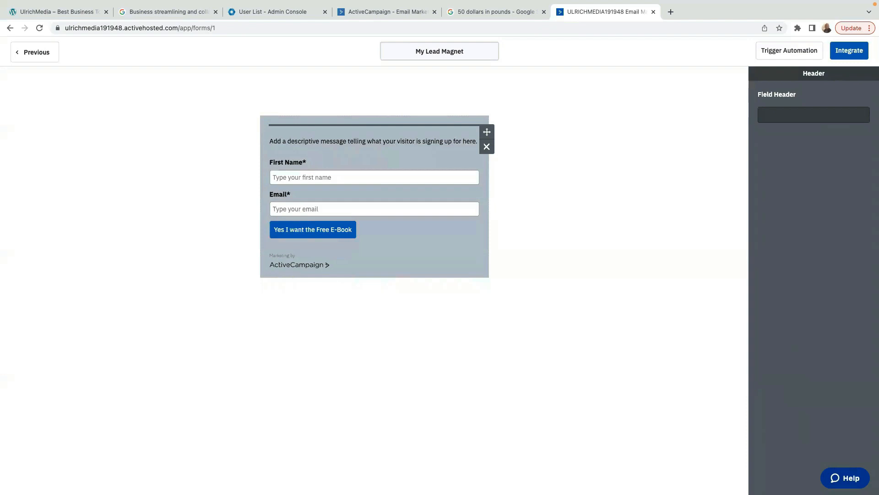
{"action": "type", "text": "H"}
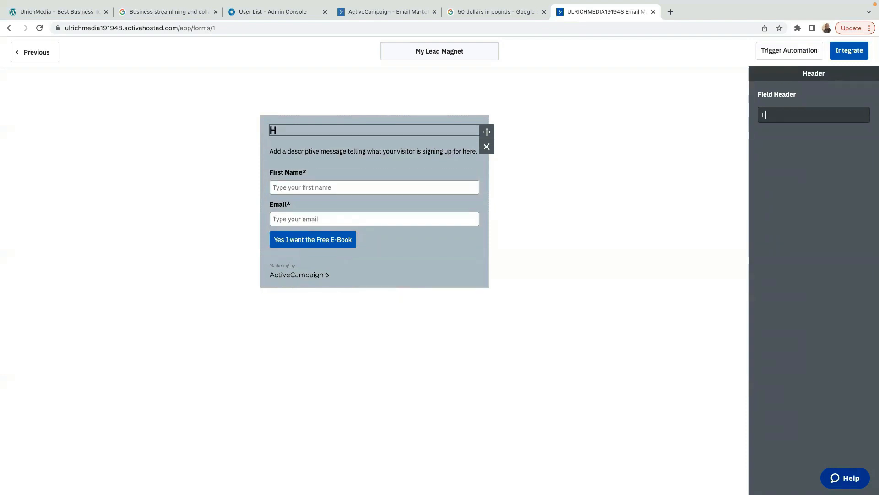
{"action": "key", "text": "BackSpace"}
{"action": "type", "text": "Grab"}
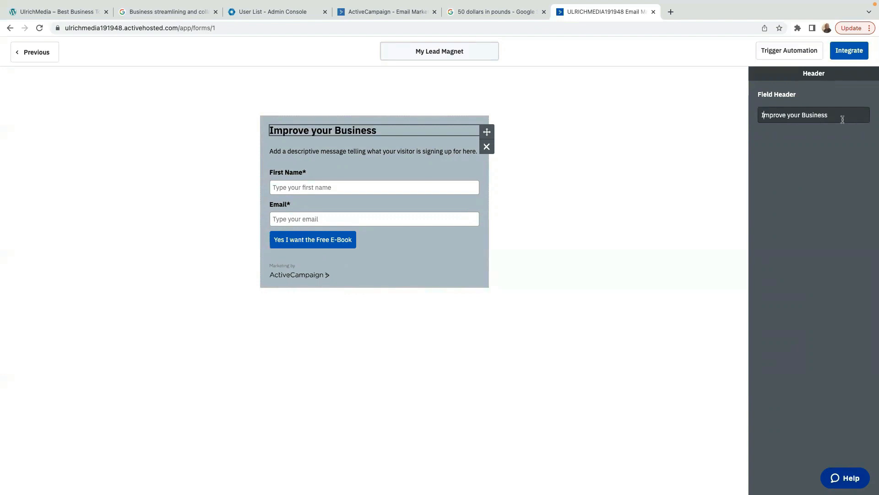
- Remove the descriptive message below the form's header and turn off the AC Branding
{"action": "left_click", "coordinate": [295, 156]}
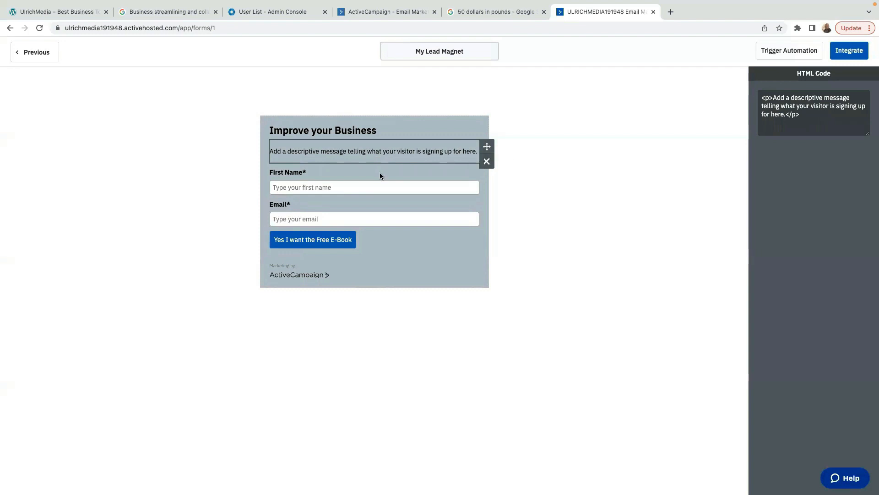
{"action": "left_click", "coordinate": [489, 165]}
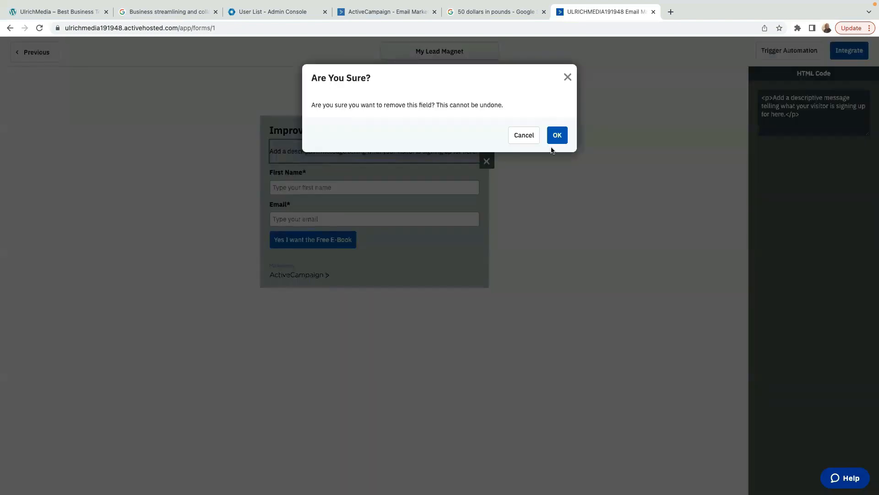
{"action": "left_click", "coordinate": [551, 139]}
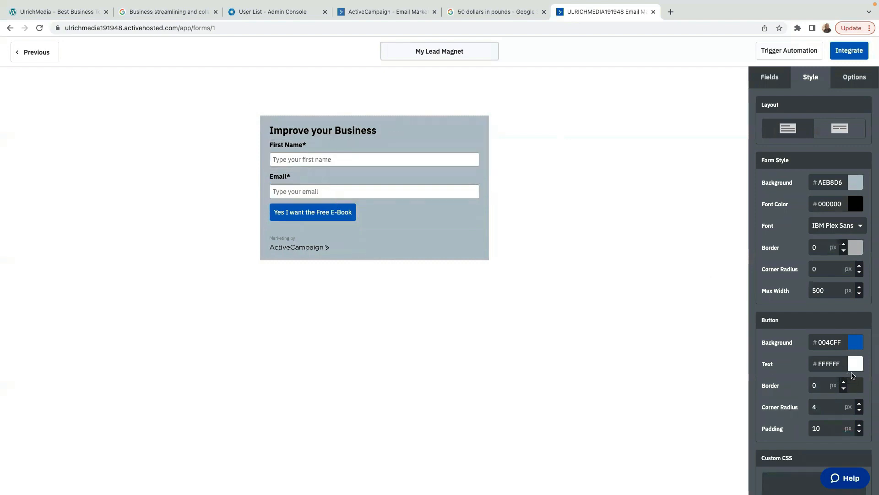
{"action": "scroll", "coordinate": [820, 343], "scroll_direction": "down", "scroll_amount": 3}
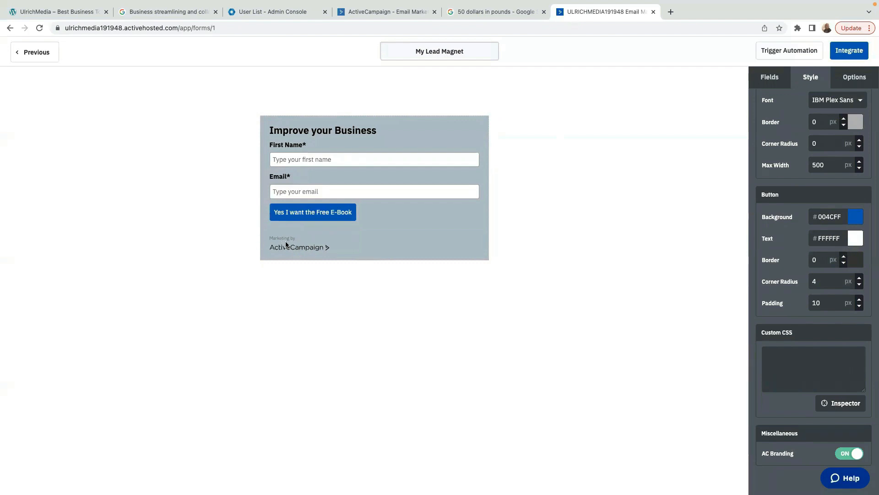
{"action": "left_click", "coordinate": [848, 455]}
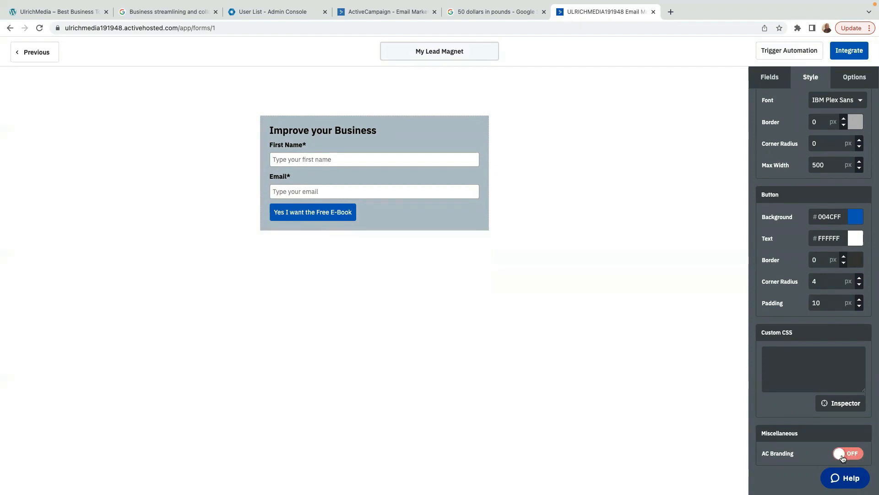
{"action": "left_click", "coordinate": [853, 80]}
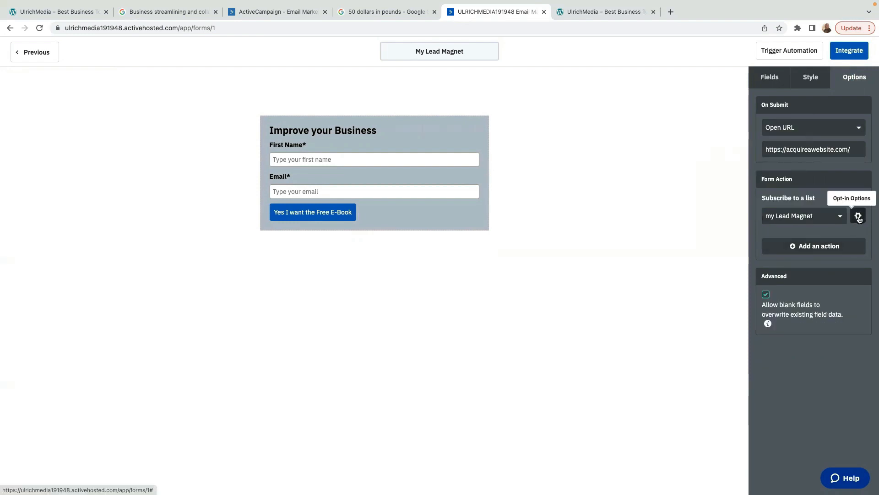
{"action": "left_click", "coordinate": [860, 215]}
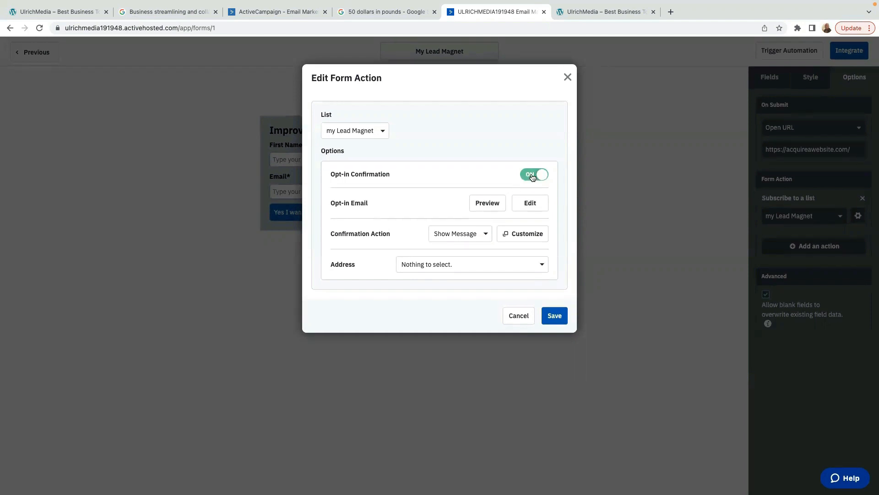
{"action": "left_click", "coordinate": [536, 176]}
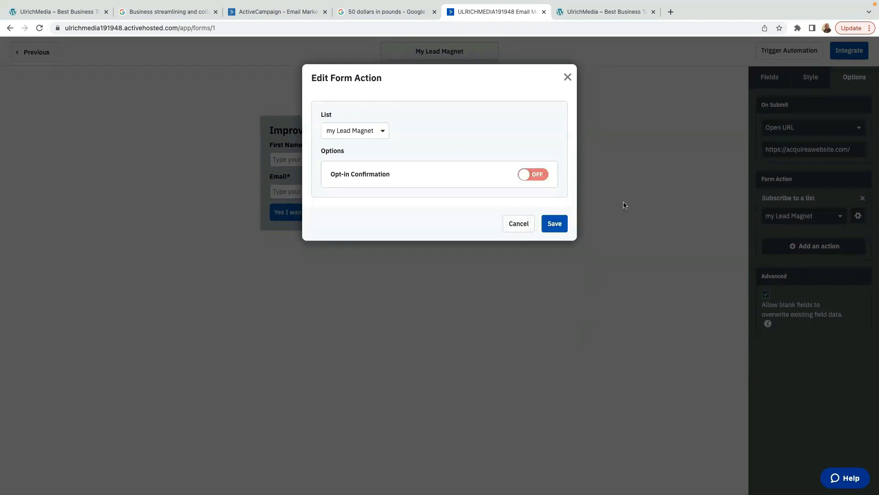
{"action": "left_click", "coordinate": [555, 224]}
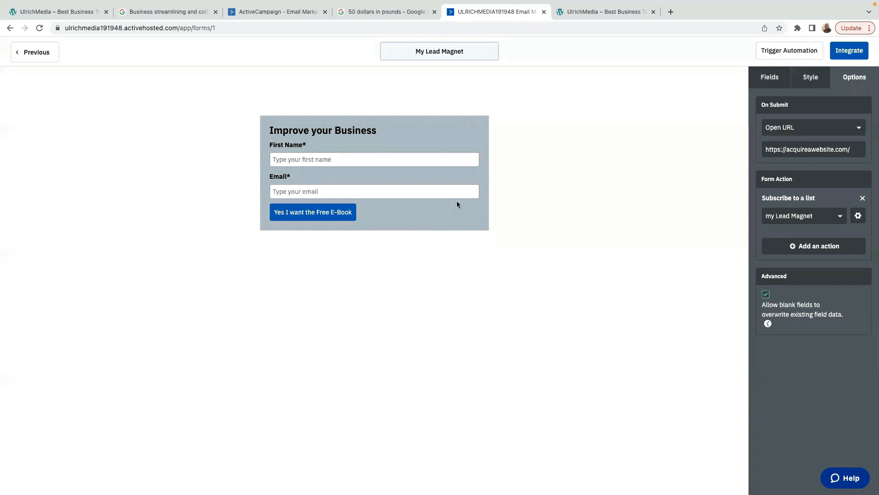
- Proceed to the integration stage of the finished lead magnet form
{"action": "left_click", "coordinate": [850, 51]}
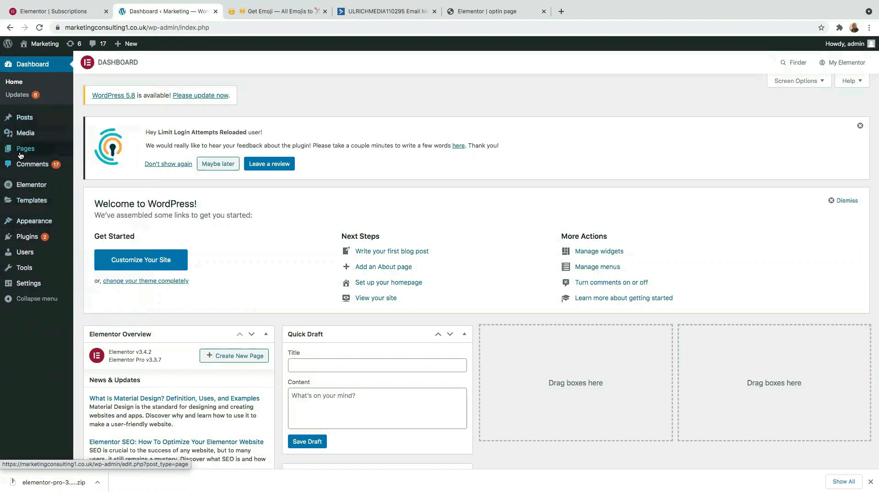
- Add a new page to the WordPress site and title it "Optin Page"
{"action": "mouse_move", "coordinate": [26, 153]}
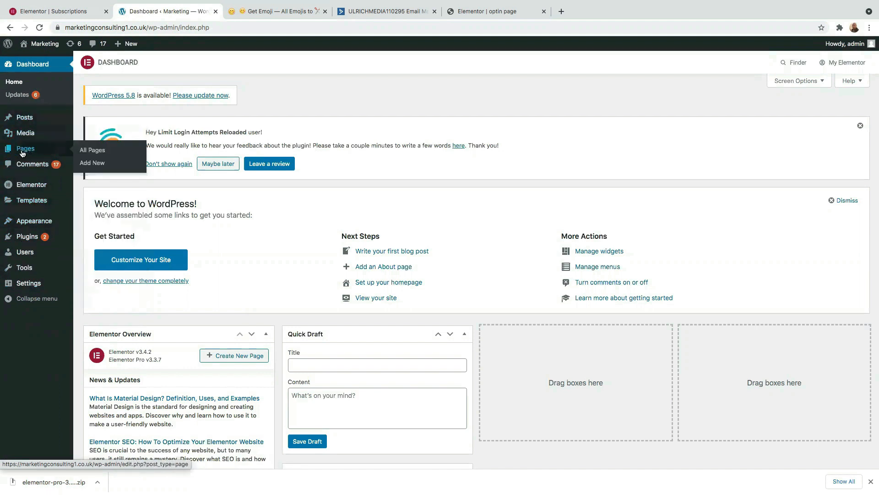
{"action": "left_click", "coordinate": [87, 166]}
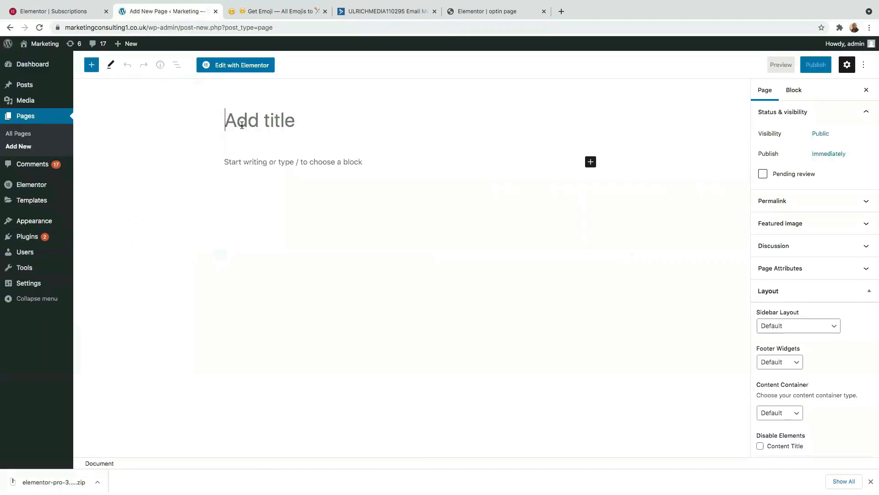
{"action": "type", "text": "Optin Page"}
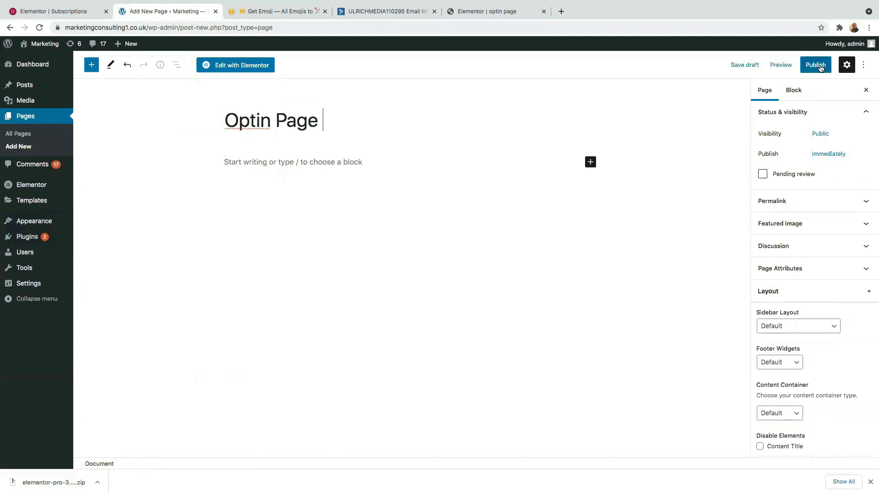
- Set the page's template to Elementor Full Width in its page attributes
{"action": "left_click", "coordinate": [864, 271]}
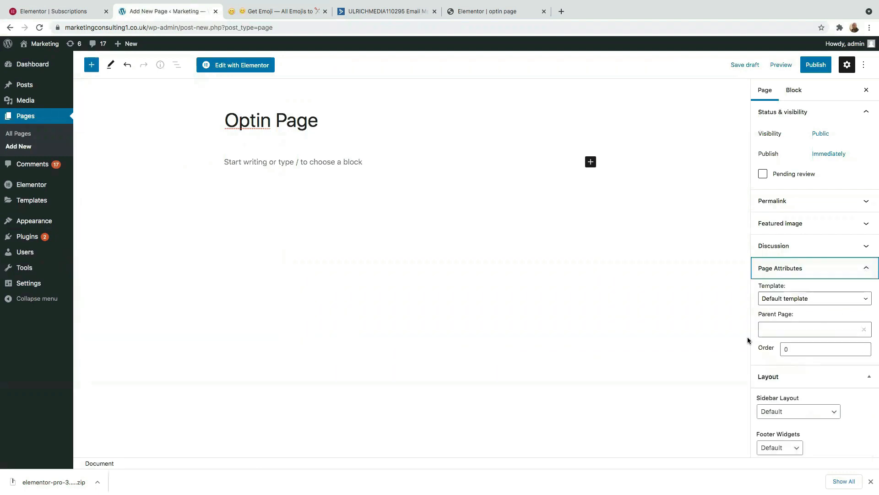
{"action": "left_click", "coordinate": [842, 298]}
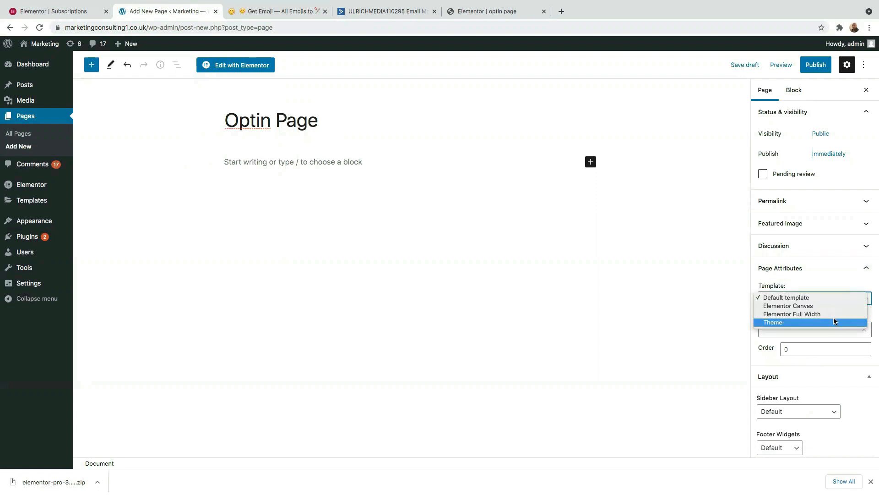
{"action": "left_click", "coordinate": [809, 315]}
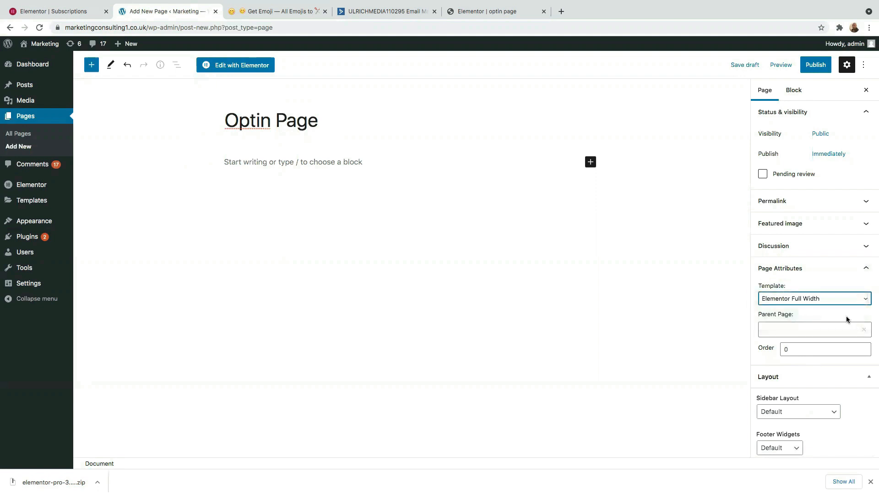
{"action": "left_click", "coordinate": [852, 300]}
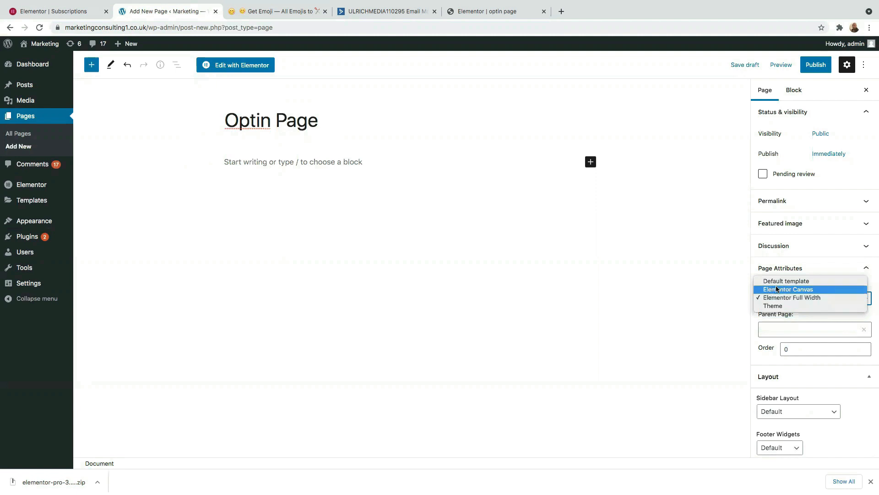
{"action": "left_click", "coordinate": [802, 299]}
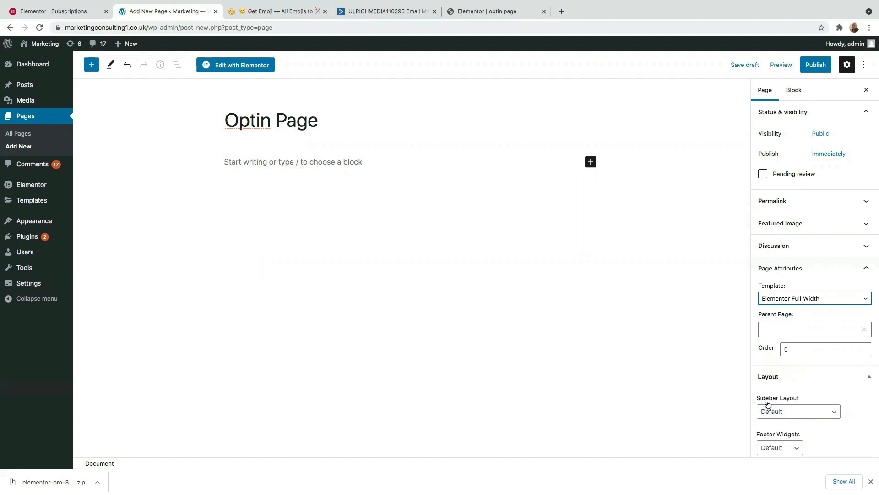
- Try the No Sidebars option for the page's sidebar layout and switch it back to Default
{"action": "left_click", "coordinate": [817, 414]}
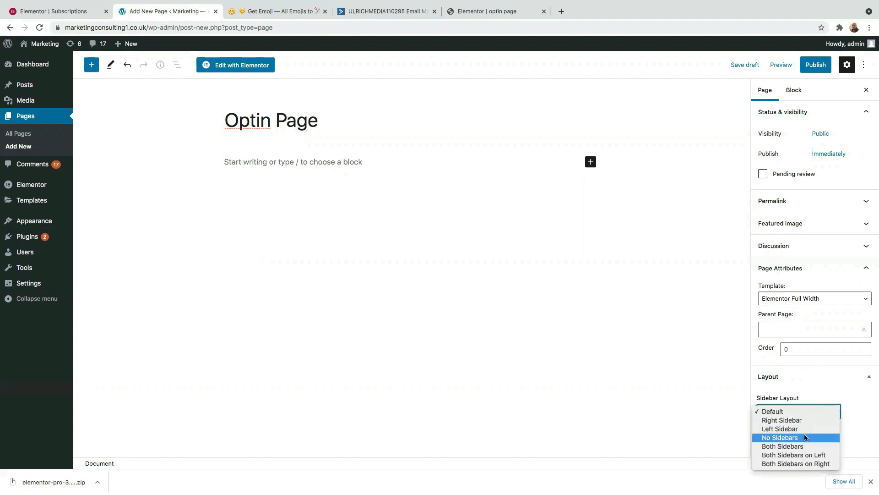
{"action": "left_click", "coordinate": [790, 438]}
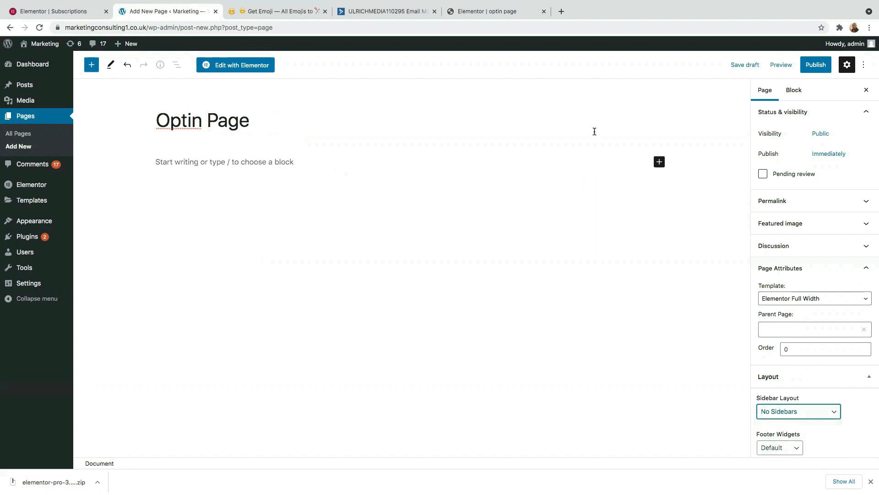
{"action": "left_click", "coordinate": [826, 437]}
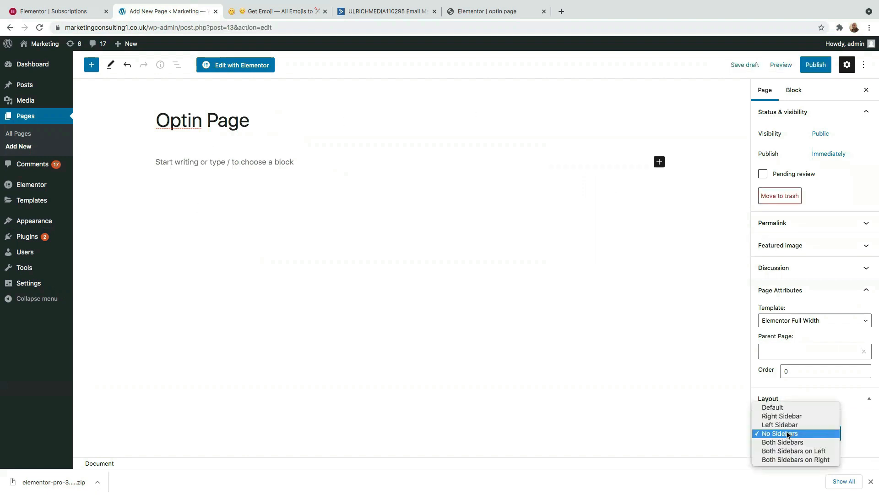
{"action": "left_click", "coordinate": [785, 409]}
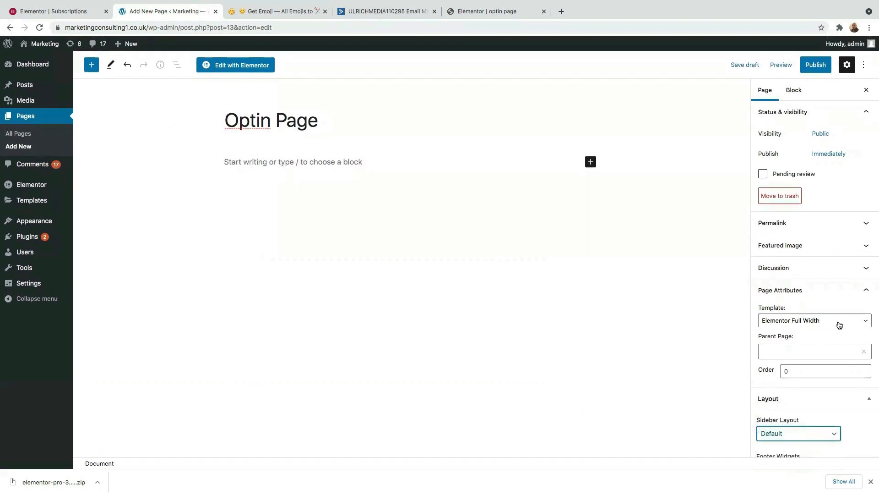
- Publish the Optin Page and open it for editing with Elementor
{"action": "scroll", "coordinate": [796, 365], "scroll_direction": "down", "scroll_amount": 3}
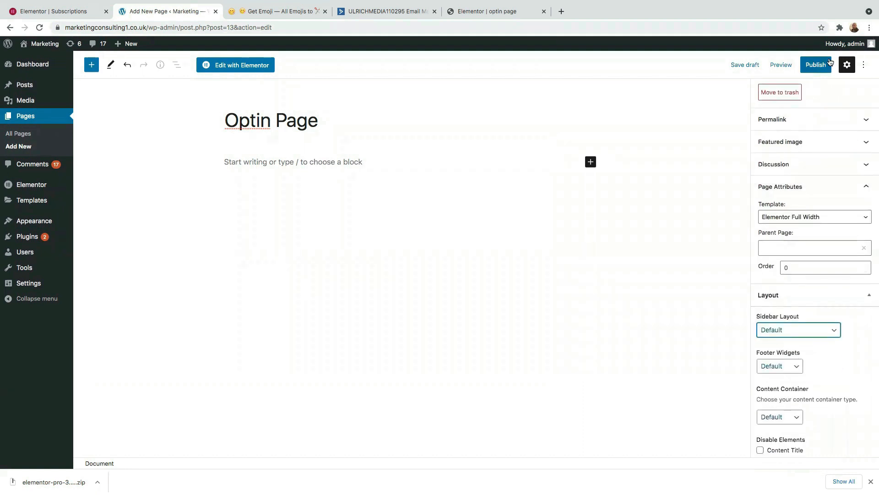
{"action": "left_click", "coordinate": [818, 67]}
{"action": "left_click", "coordinate": [786, 68]}
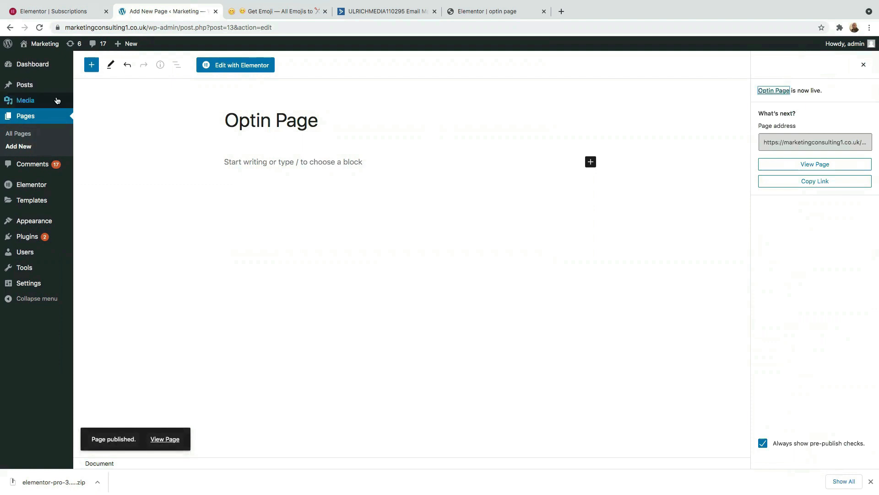
{"action": "left_click", "coordinate": [242, 67]}
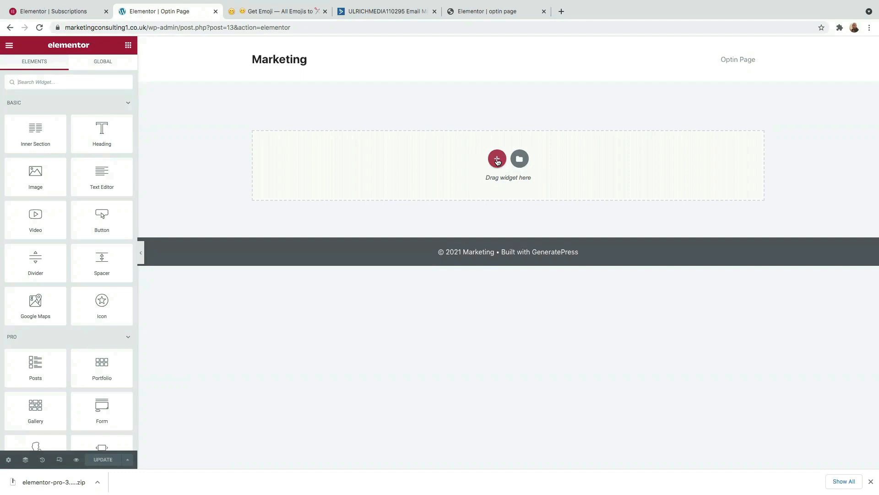
- Add a section with two equal columns and give it a Min Height of 600 px
{"action": "left_click", "coordinate": [497, 159]}
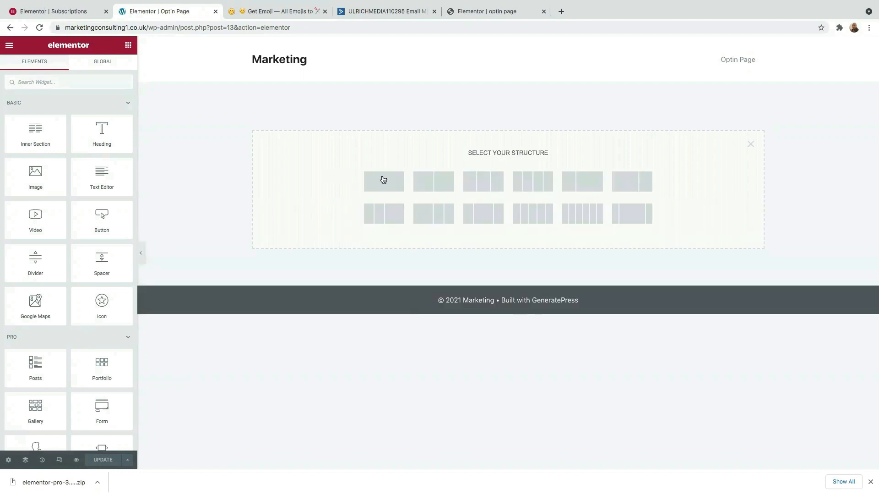
{"action": "left_click", "coordinate": [436, 184]}
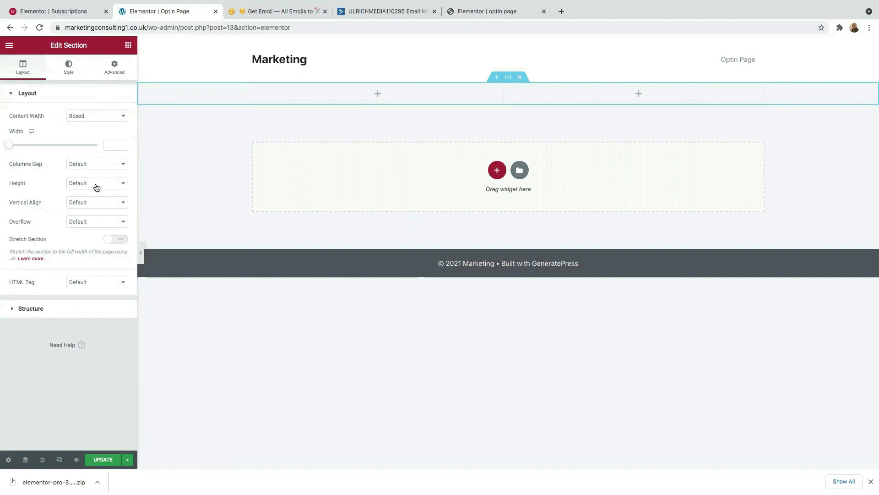
{"action": "left_click", "coordinate": [109, 188]}
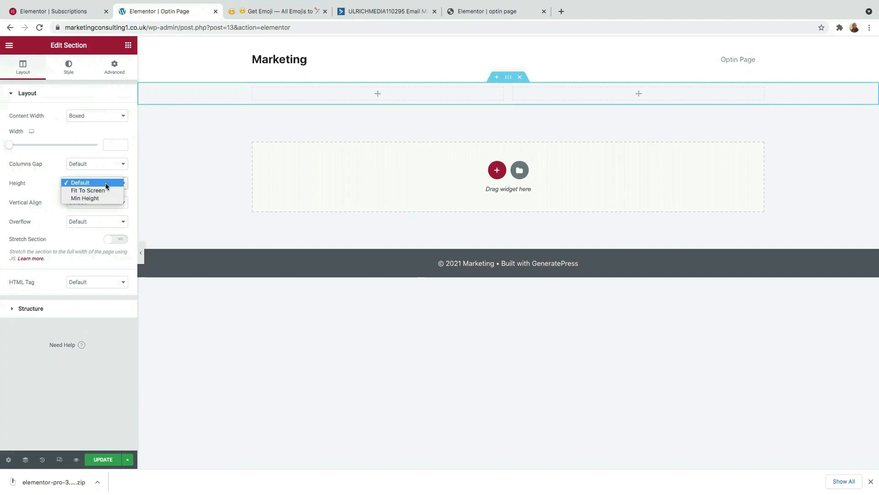
{"action": "left_click", "coordinate": [84, 198]}
{"action": "double_click", "coordinate": [109, 212]}
{"action": "type", "text": "600"}
{"action": "type", "text": "-"}
{"action": "key", "text": "BackSpace"}
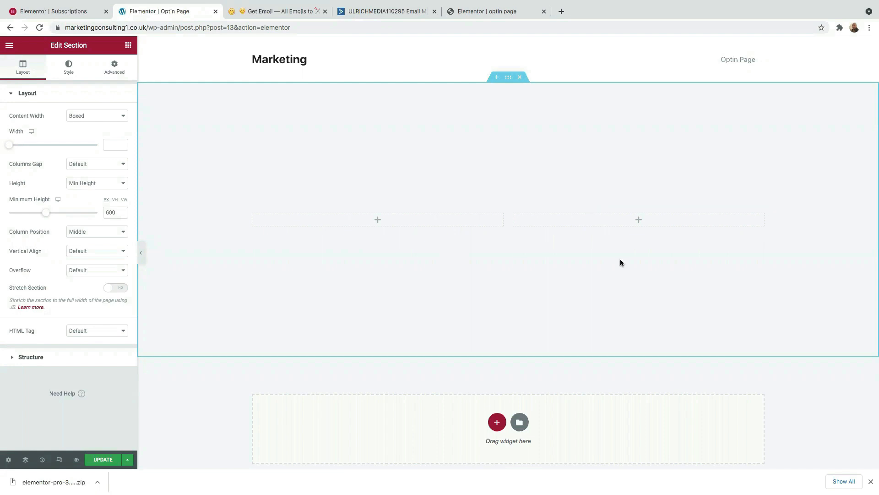
- Place a Heading widget in the first column with a Text Editor widget below it, and duplicate the text editor
{"action": "left_click", "coordinate": [378, 221]}
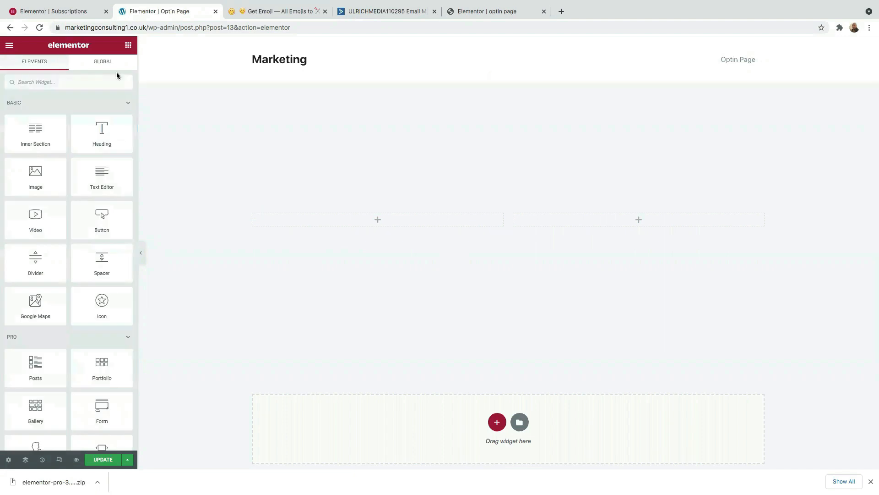
{"action": "left_click_drag", "start_coordinate": [101, 136], "coordinate": [378, 220]}
{"action": "left_click", "coordinate": [128, 46]}
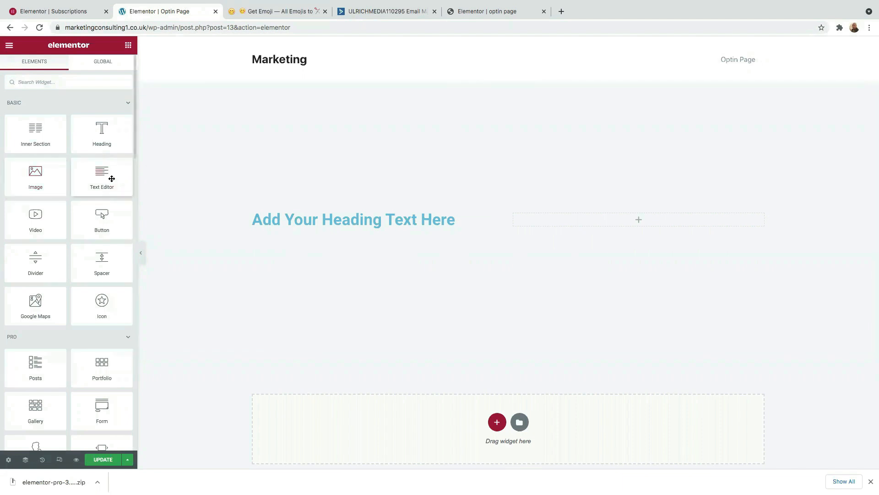
{"action": "left_click_drag", "start_coordinate": [99, 177], "coordinate": [372, 229]}
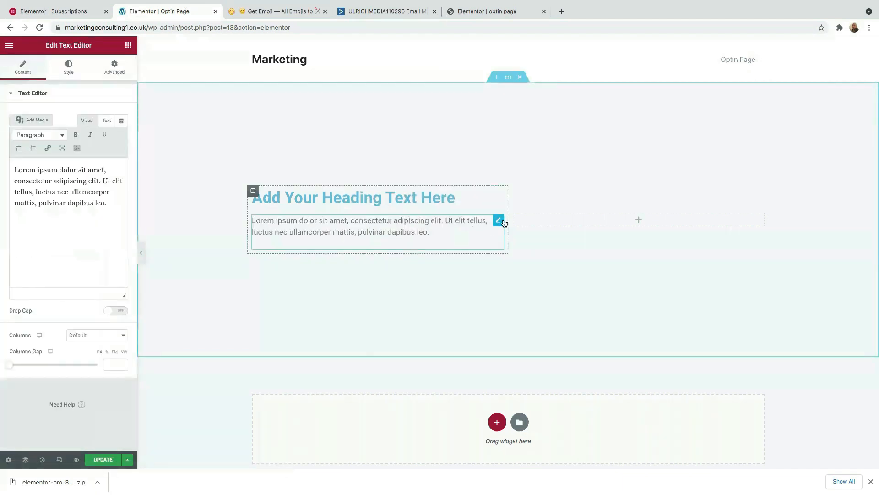
{"action": "right_click", "coordinate": [499, 223]}
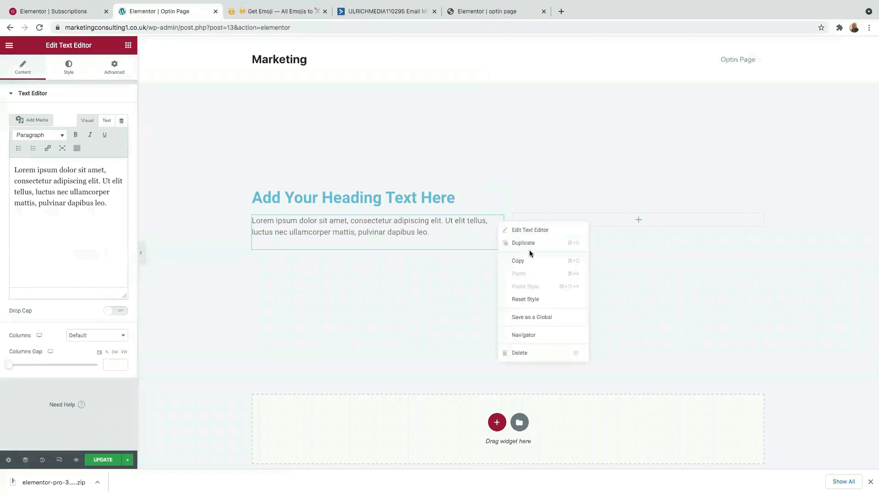
{"action": "left_click", "coordinate": [523, 245]}
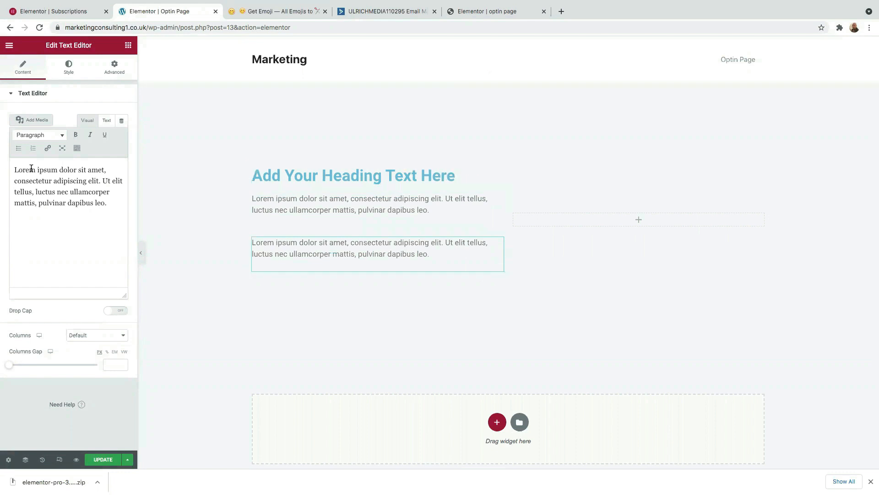
- Replace the heading's placeholder text with "50 Side Hustle ideas for Passive Income"
{"action": "left_click", "coordinate": [457, 174]}
{"action": "key", "text": "BackSpace"}
{"action": "key", "text": "BackSpace"}
{"action": "key", "text": "BackSpace"}
{"action": "key", "text": "BackSpace"}
{"action": "key", "text": "BackSpace"}
{"action": "key", "text": "BackSpace"}
{"action": "key", "text": "BackSpace"}
{"action": "key", "text": "BackSpace"}
{"action": "key", "text": "BackSpace"}
{"action": "key", "text": "BackSpace"}
{"action": "key", "text": "BackSpace"}
{"action": "key", "text": "BackSpace"}
{"action": "key", "text": "BackSpace"}
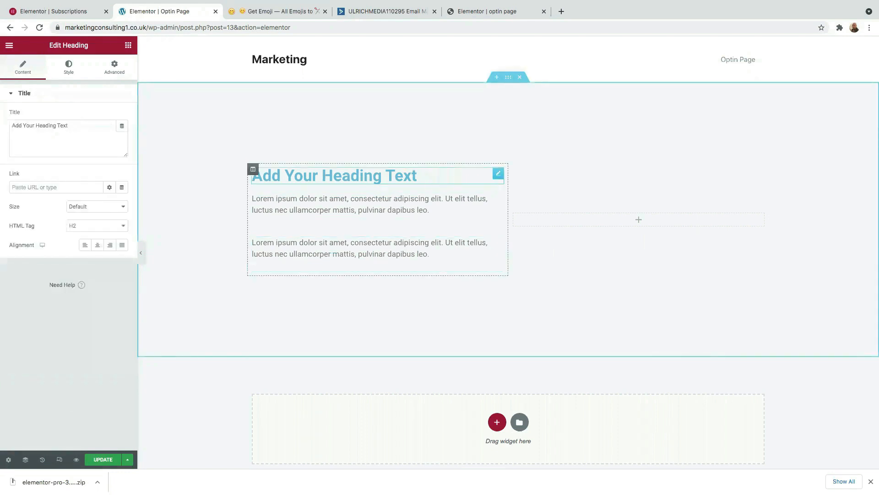
{"action": "key", "text": "BackSpace"}
{"action": "key", "text": "BackSpace"}
{"action": "key", "text": "BackSpace"}
{"action": "key", "text": "BackSpace"}
{"action": "key", "text": "BackSpace"}
{"action": "key", "text": "BackSpace"}
{"action": "key", "text": "BackSpace"}
{"action": "key", "text": "BackSpace"}
{"action": "key", "text": "BackSpace"}
{"action": "key", "text": "BackSpace"}
{"action": "key", "text": "BackSpace"}
{"action": "key", "text": "BackSpace"}
{"action": "key", "text": "BackSpace"}
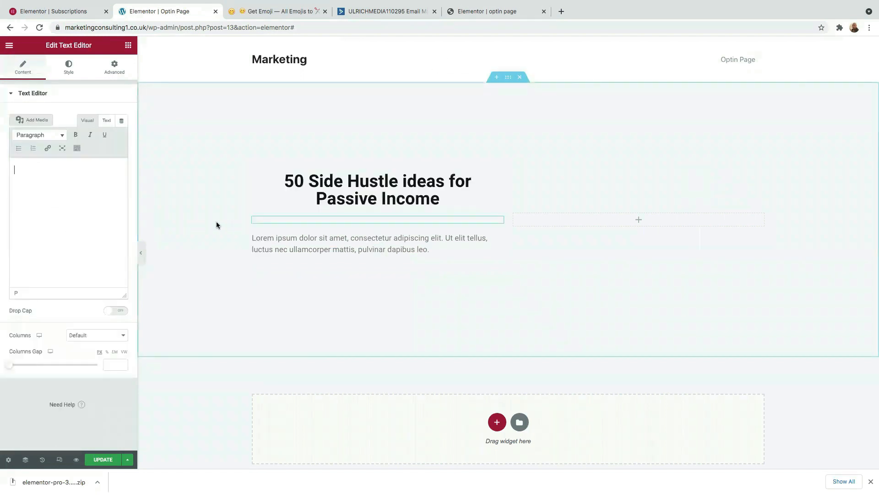
- Paste "50 ideas for Passive Income side Hustle" into the text block below the heading and set its text color to #201D1D
{"action": "right_click", "coordinate": [19, 178]}
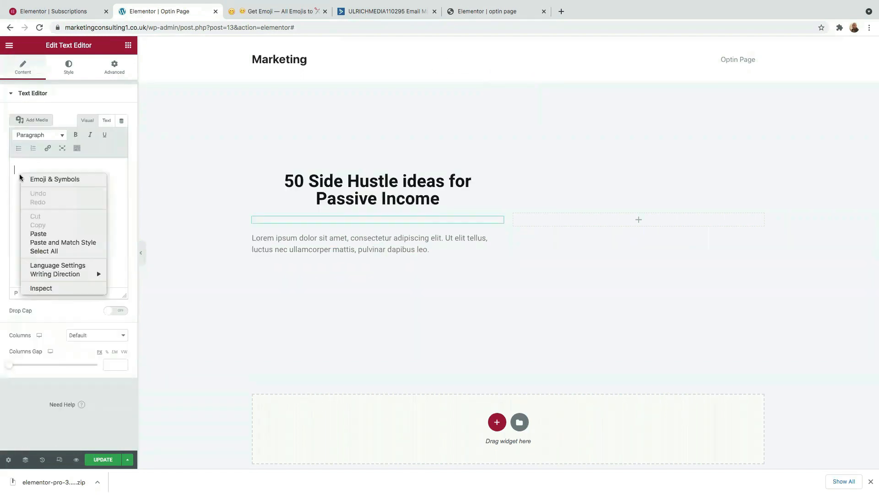
{"action": "left_click", "coordinate": [40, 233]}
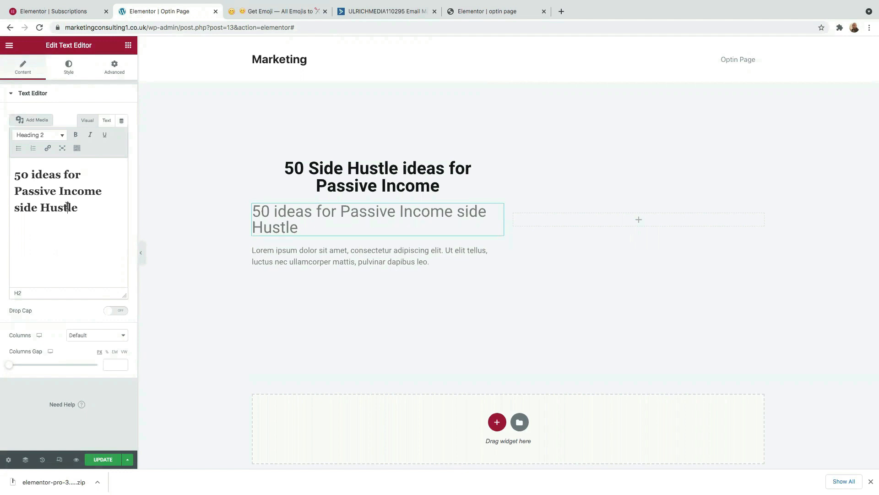
{"action": "left_click", "coordinate": [69, 72]}
{"action": "left_click", "coordinate": [121, 136]}
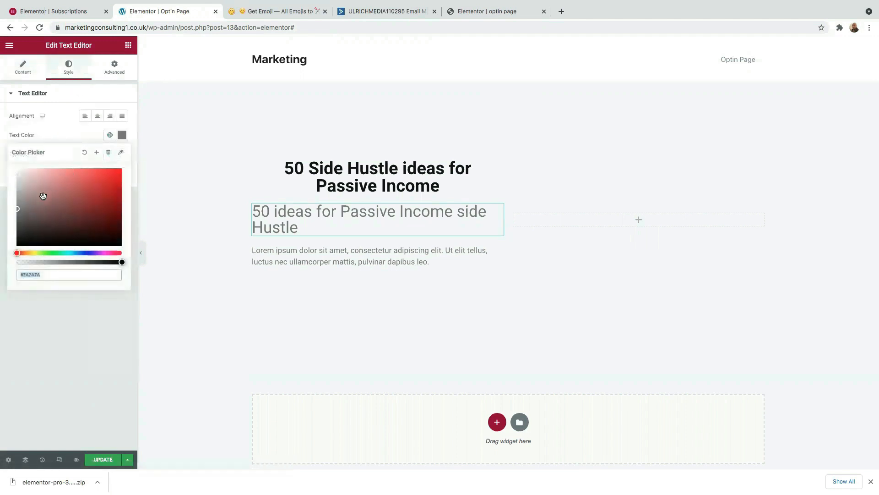
{"action": "left_click", "coordinate": [19, 211]}
{"action": "left_click_drag", "start_coordinate": [20, 213], "coordinate": [25, 236]}
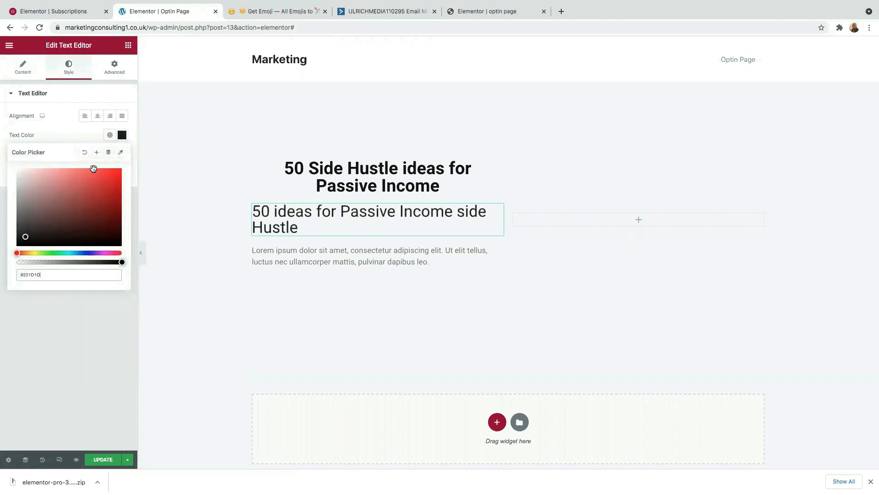
{"action": "left_click", "coordinate": [122, 134]}
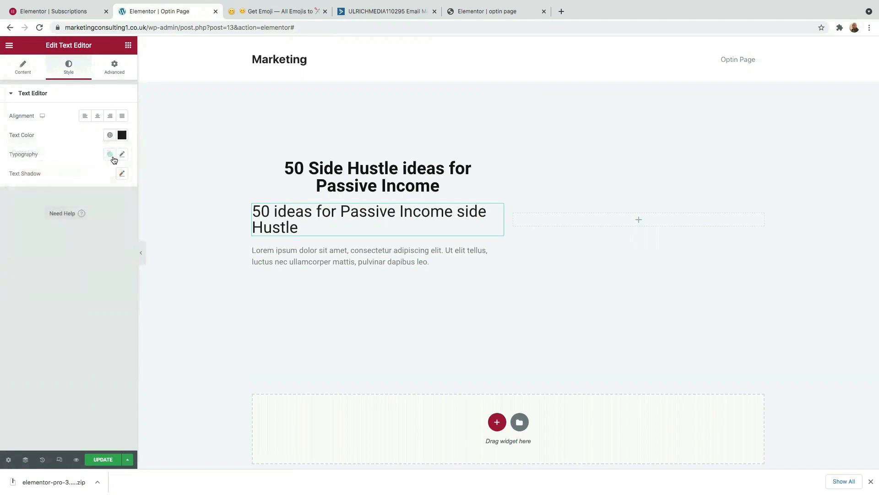
- Set the typography weight of the text block directly below the heading to Bold
{"action": "left_click", "coordinate": [122, 155]}
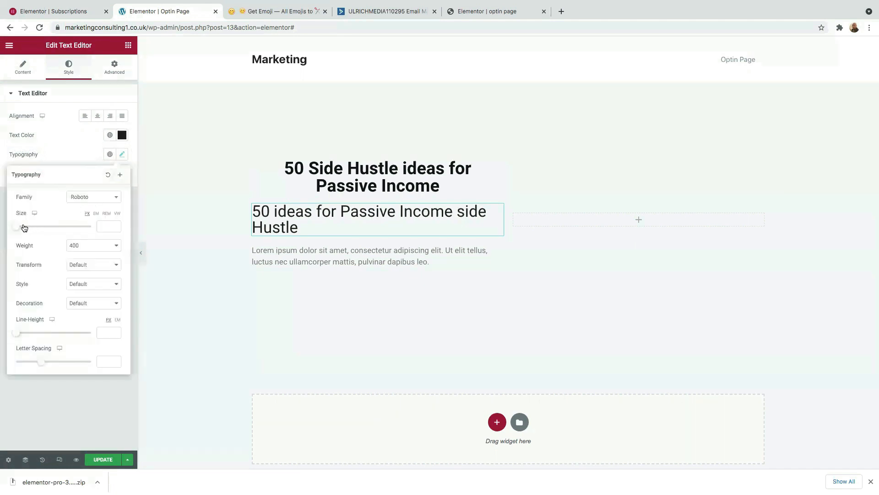
{"action": "mouse_move", "coordinate": [17, 228]}
{"action": "left_mouse_down"}
{"action": "mouse_move", "coordinate": [43, 232]}
{"action": "mouse_move", "coordinate": [15, 232]}
{"action": "left_mouse_up"}
{"action": "left_click", "coordinate": [104, 244]}
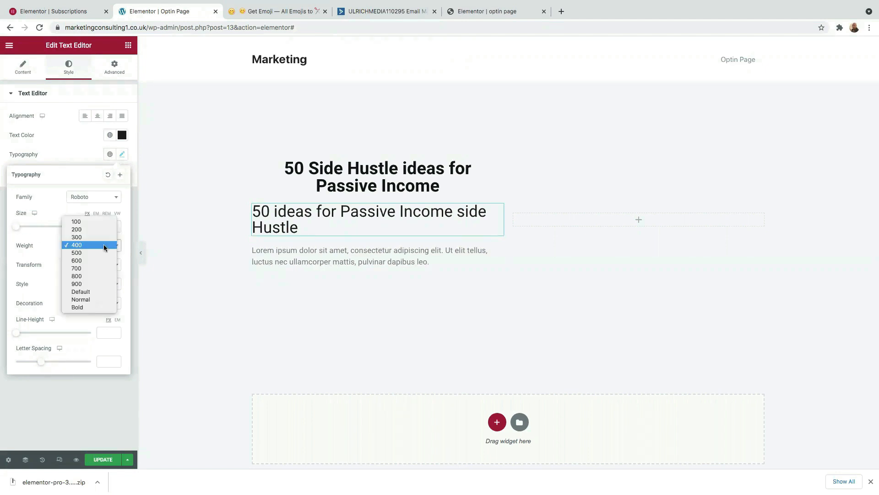
{"action": "left_click", "coordinate": [80, 307]}
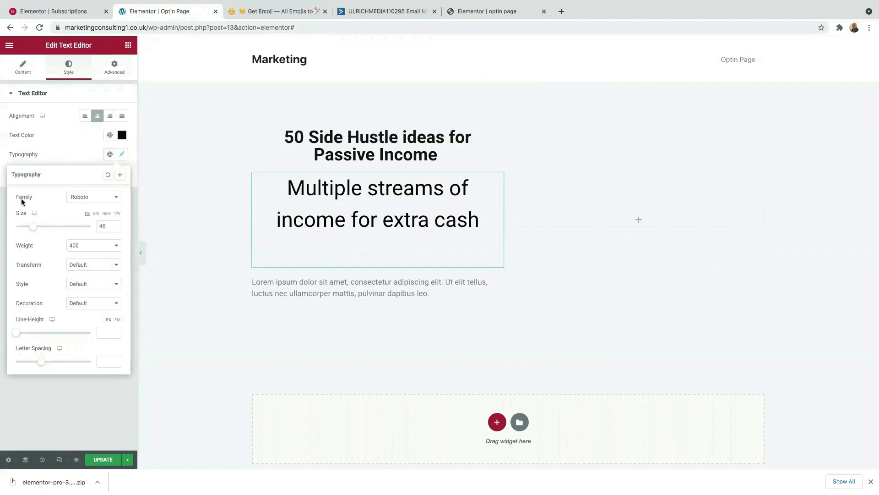
- Set the "Multiple streams of income for extra cash" text to the Poppins font family with weight 900
{"action": "left_click", "coordinate": [105, 200]}
{"action": "type", "text": "poppin"}
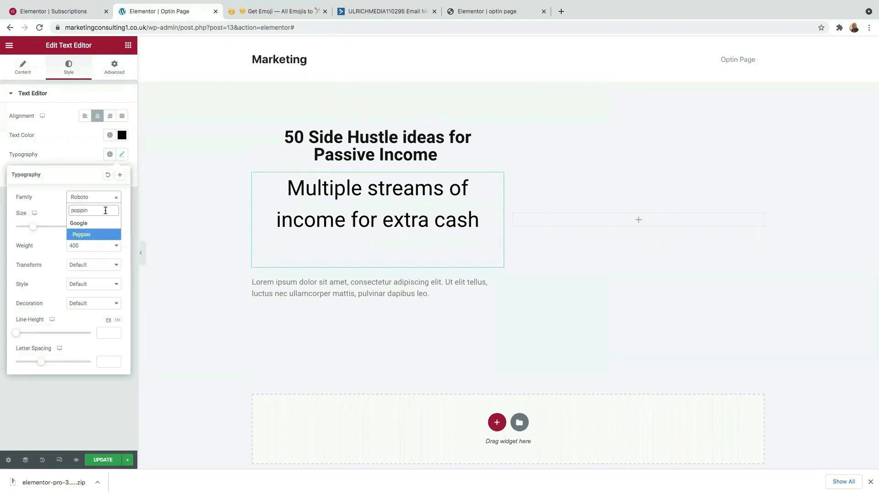
{"action": "left_click", "coordinate": [79, 234]}
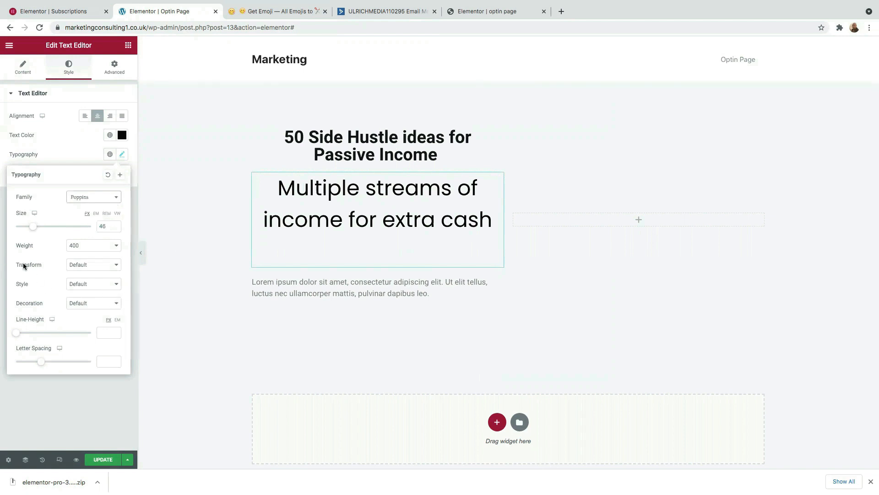
{"action": "left_click", "coordinate": [103, 250]}
{"action": "left_click", "coordinate": [81, 284]}
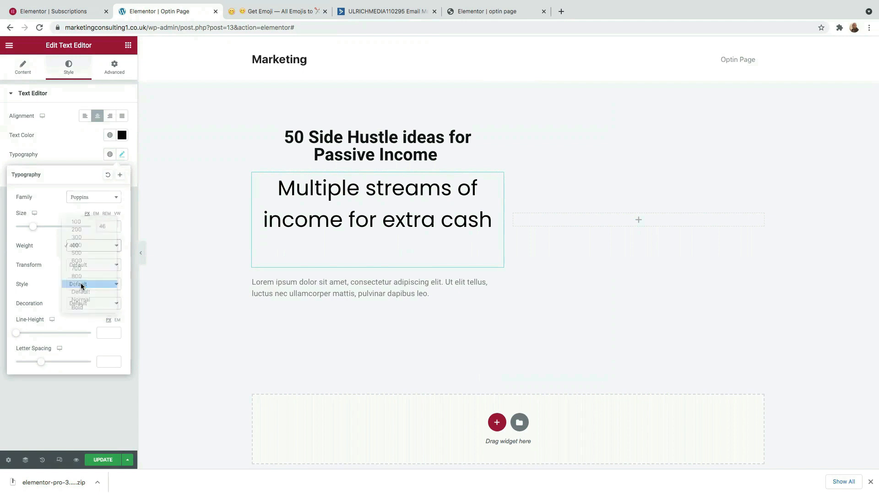
- Add an Inner Section to the empty second column and place an Image widget in its first column
{"action": "left_click", "coordinate": [372, 292]}
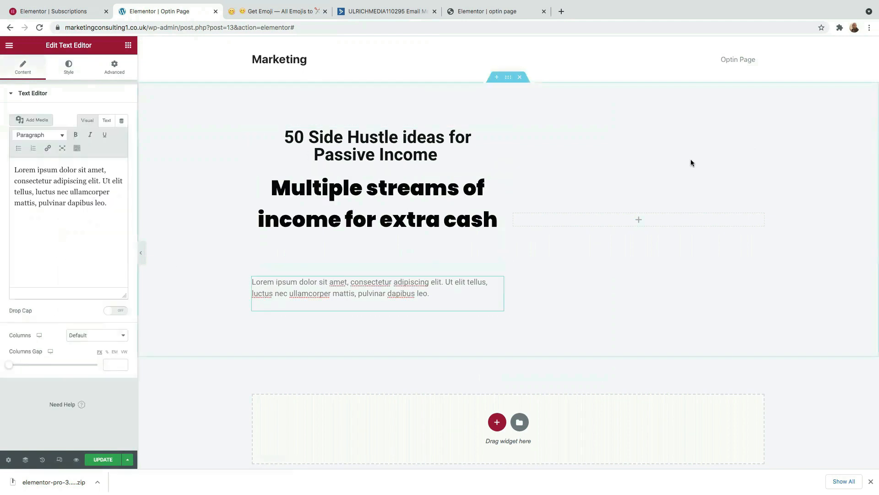
{"action": "left_click", "coordinate": [638, 223]}
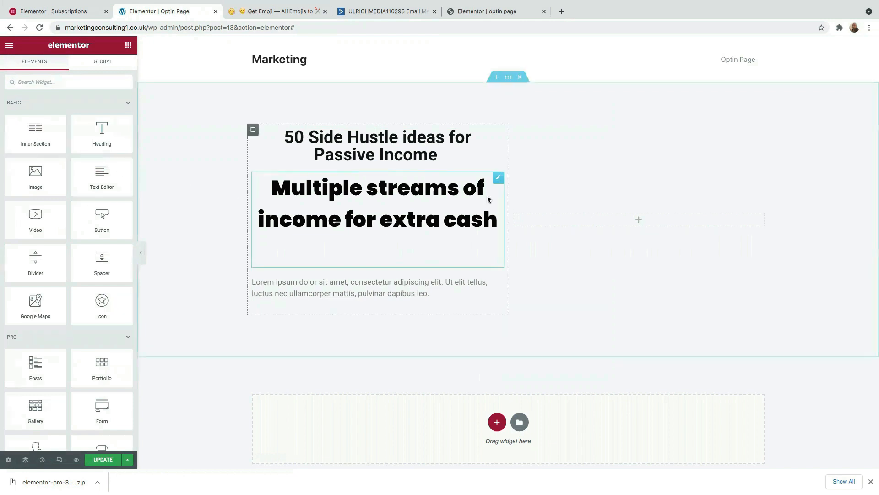
{"action": "left_click_drag", "start_coordinate": [38, 136], "coordinate": [634, 219]}
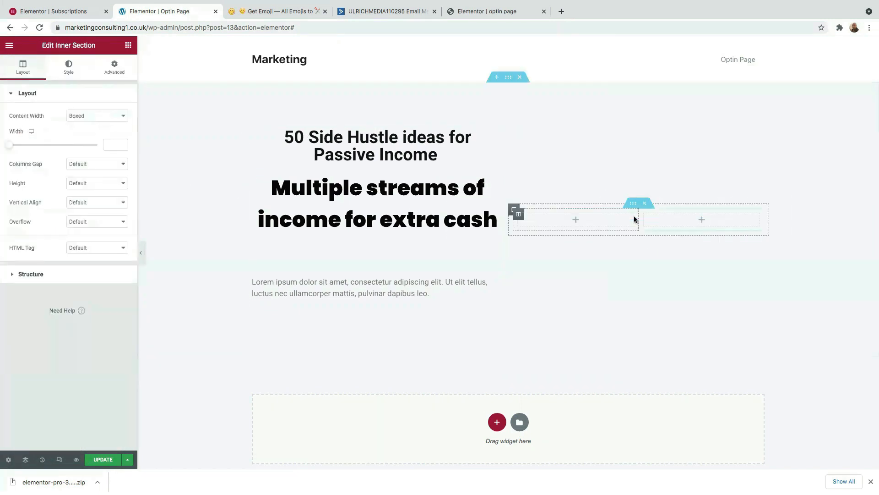
{"action": "left_click", "coordinate": [603, 223]}
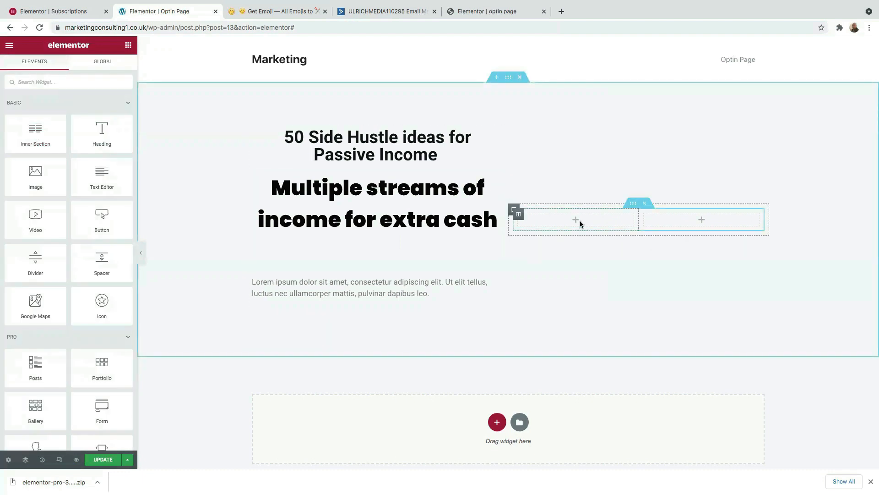
{"action": "left_click_drag", "start_coordinate": [166, 195], "coordinate": [583, 216]}
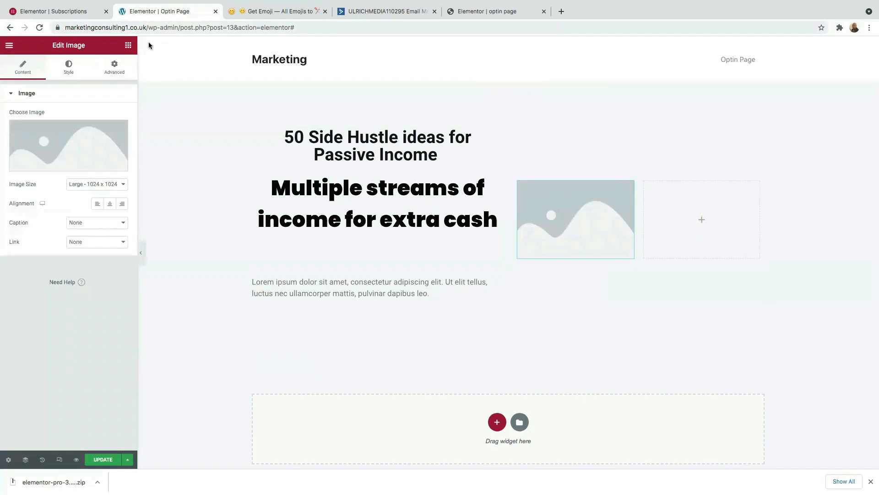
- Place a Heading widget in the inner section's second column with a Text Editor widget below it
{"action": "left_click", "coordinate": [129, 46]}
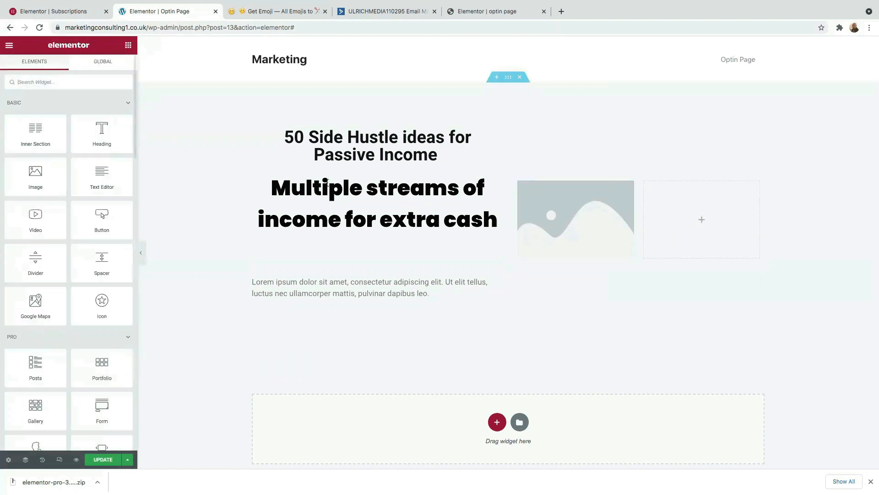
{"action": "left_click_drag", "start_coordinate": [102, 136], "coordinate": [707, 223]}
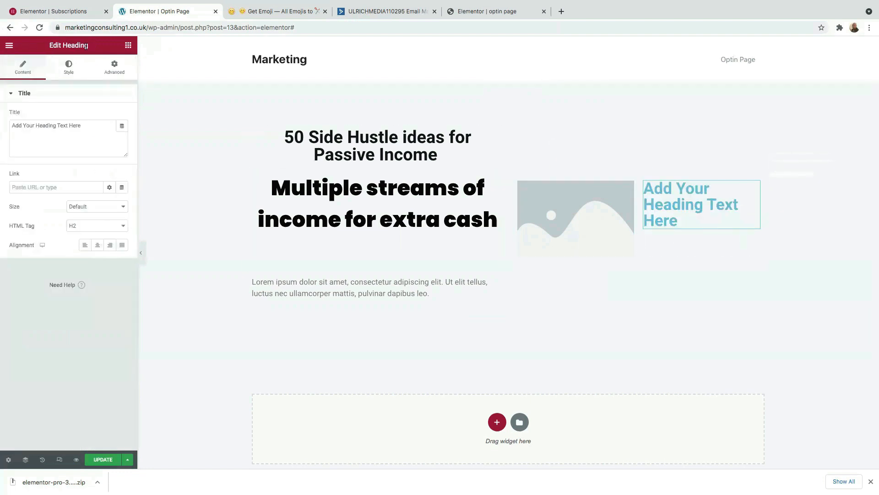
{"action": "left_click", "coordinate": [128, 46]}
{"action": "left_click_drag", "start_coordinate": [100, 176], "coordinate": [703, 232]}
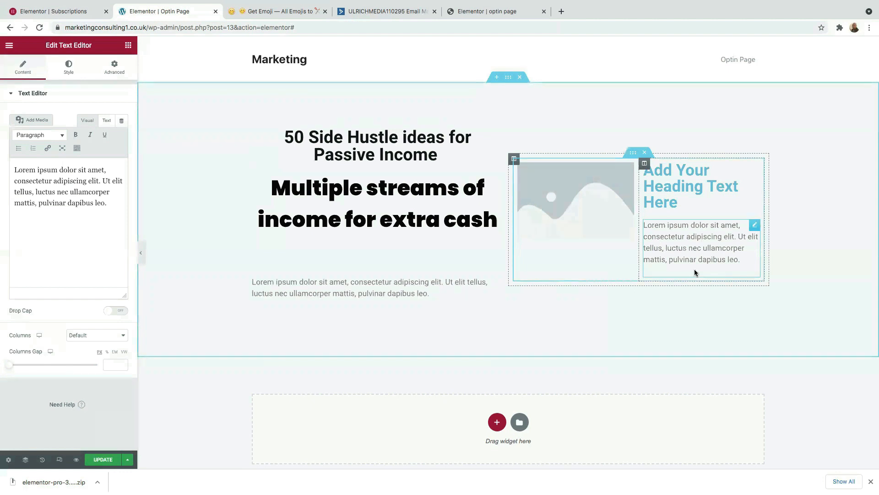
- Find the Form widget and place it below the text editor in the inner section's second column
{"action": "left_click", "coordinate": [128, 46]}
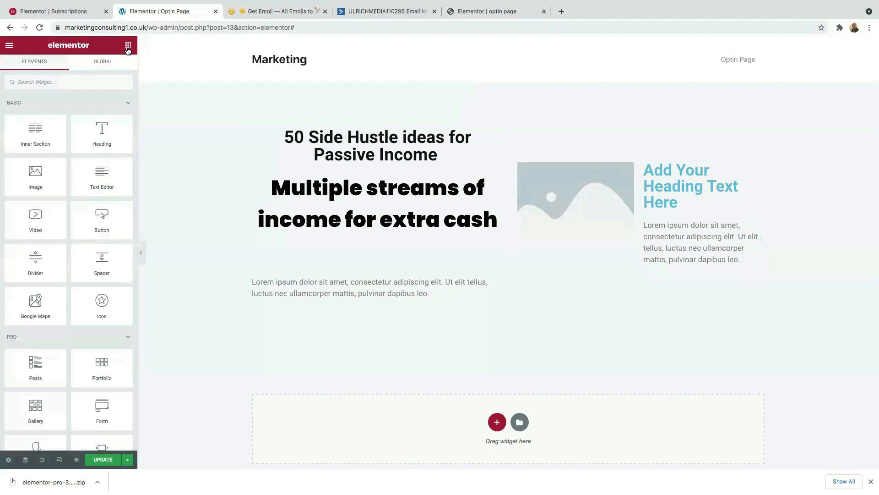
{"action": "left_click", "coordinate": [68, 80]}
{"action": "type", "text": "form"}
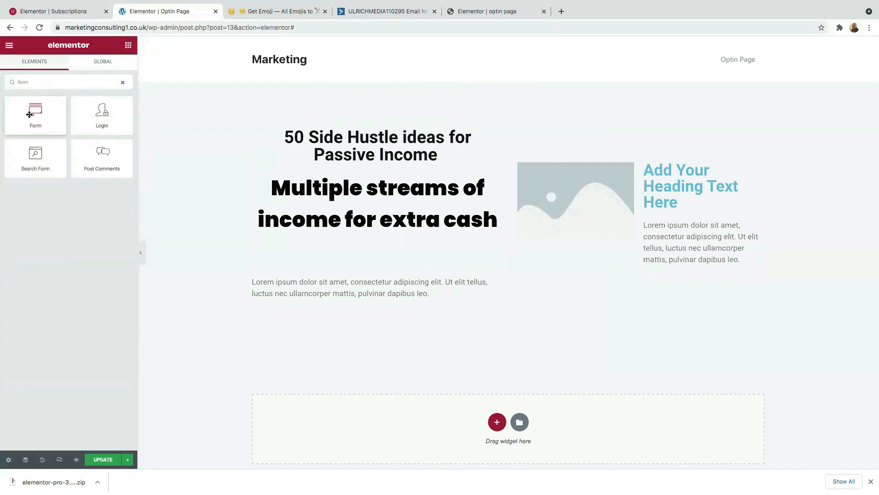
{"action": "left_click_drag", "start_coordinate": [90, 129], "coordinate": [687, 264]}
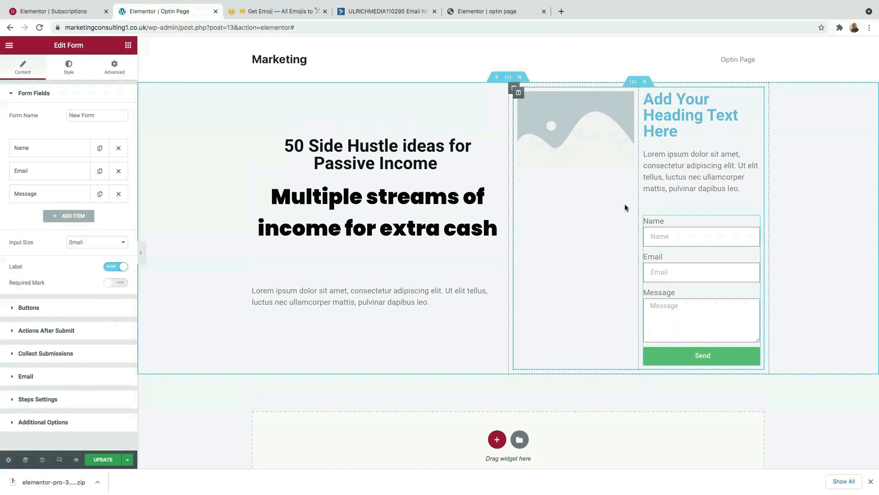
- Upload Book Cover (2).jpg and insert it as the picture of the inner section's image widget
{"action": "left_click", "coordinate": [572, 134]}
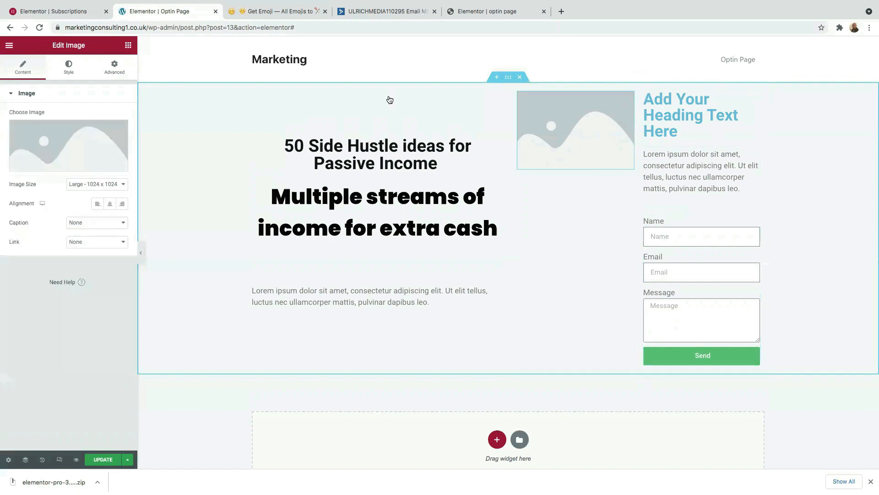
{"action": "left_click", "coordinate": [64, 154]}
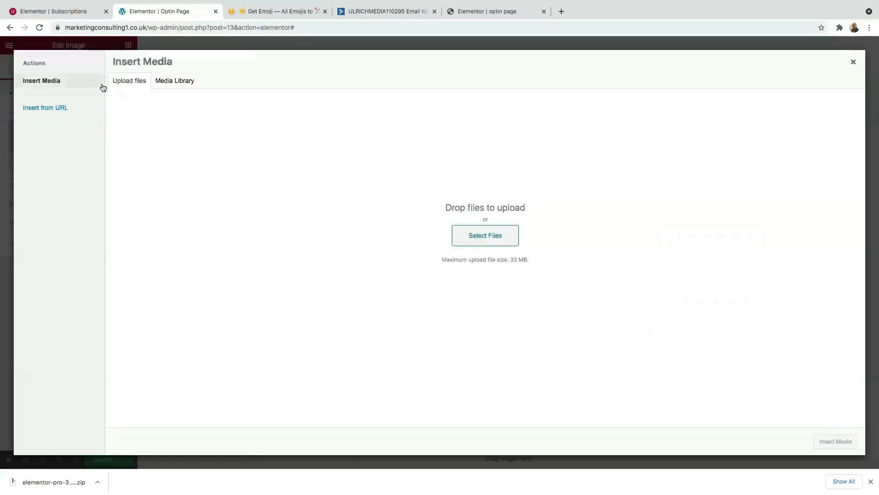
{"action": "left_click", "coordinate": [478, 239]}
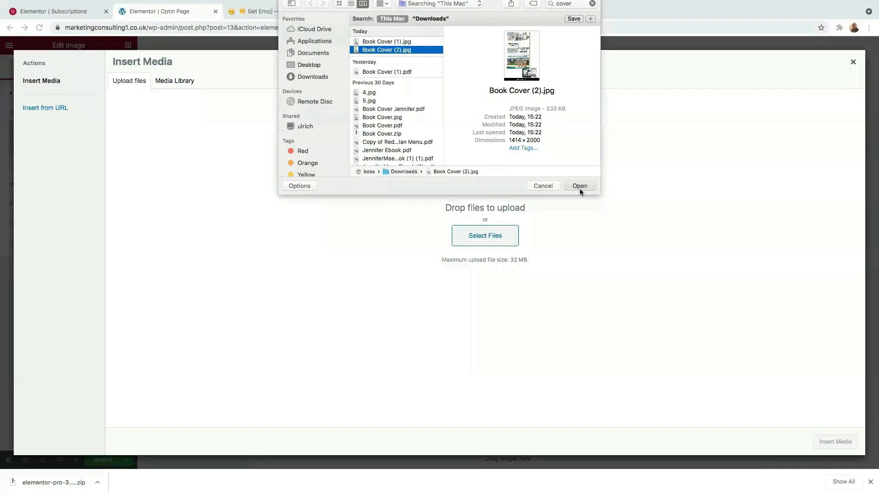
{"action": "left_click", "coordinate": [580, 189]}
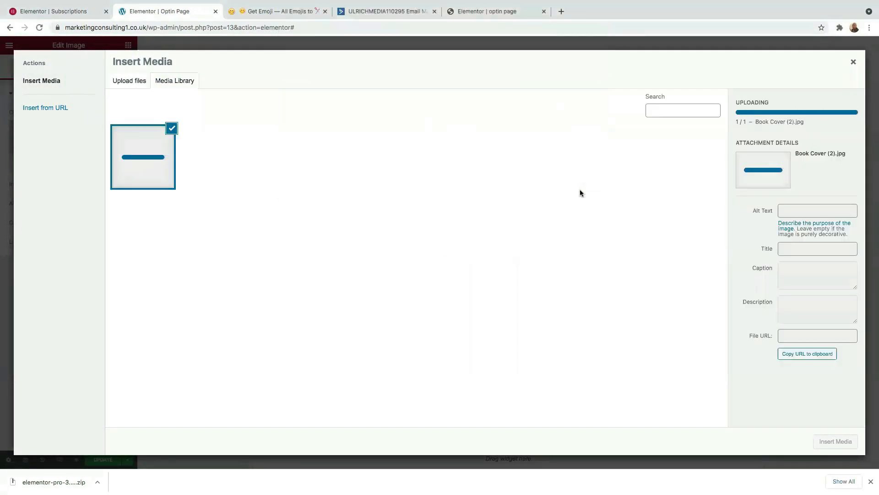
{"action": "left_click", "coordinate": [834, 441]}
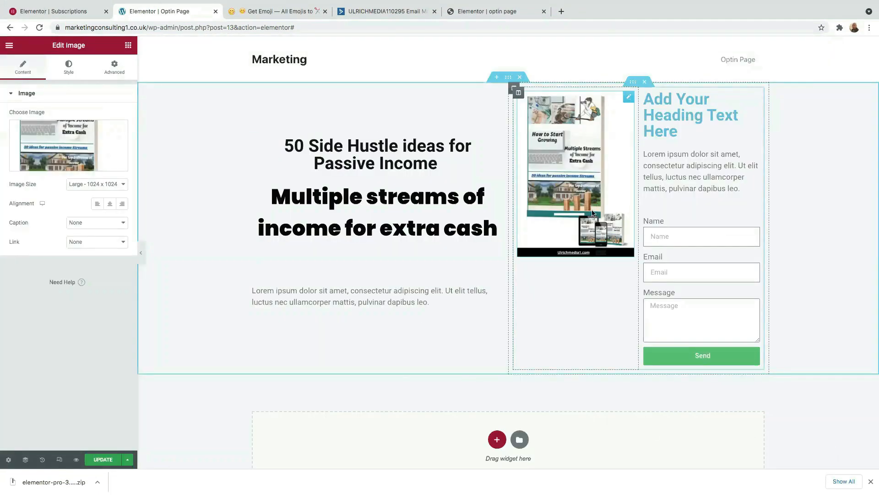
- Replace the placeholder text of the heading above the form with "Get the free E-Guide"
{"action": "left_click", "coordinate": [681, 130]}
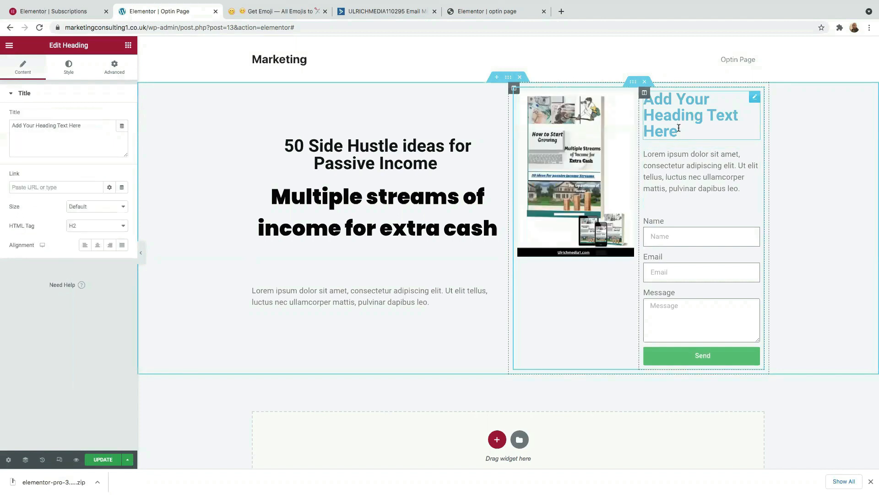
{"action": "triple_click", "coordinate": [679, 129]}
{"action": "key", "text": "BackSpace"}
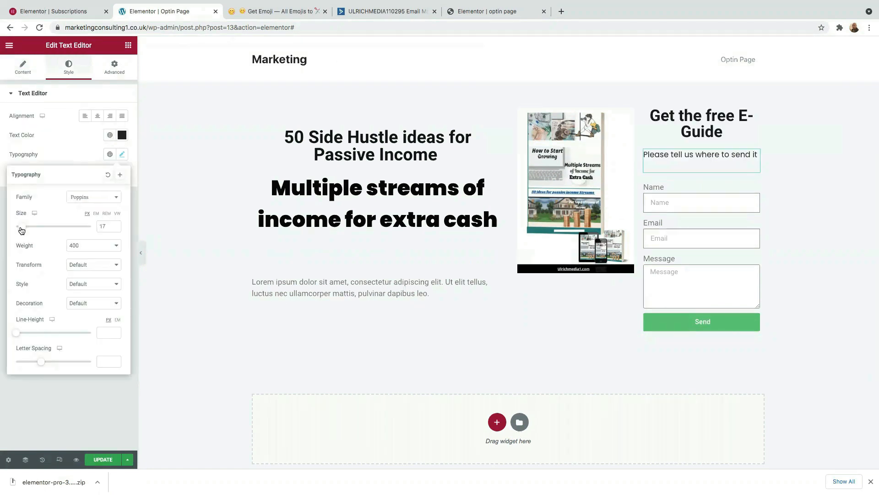
- Set the "Please tell us where to send it" text to size 16 px and center it
{"action": "left_click_drag", "start_coordinate": [21, 230], "coordinate": [21, 231]}
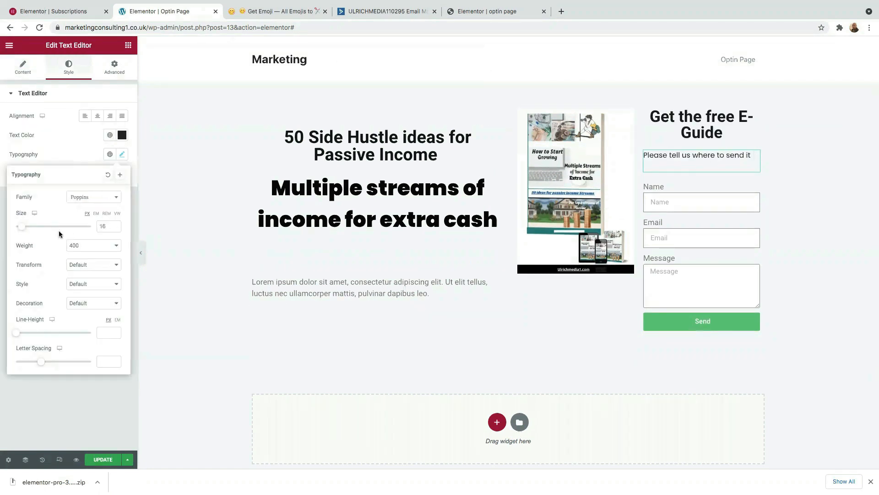
{"action": "left_click", "coordinate": [97, 117]}
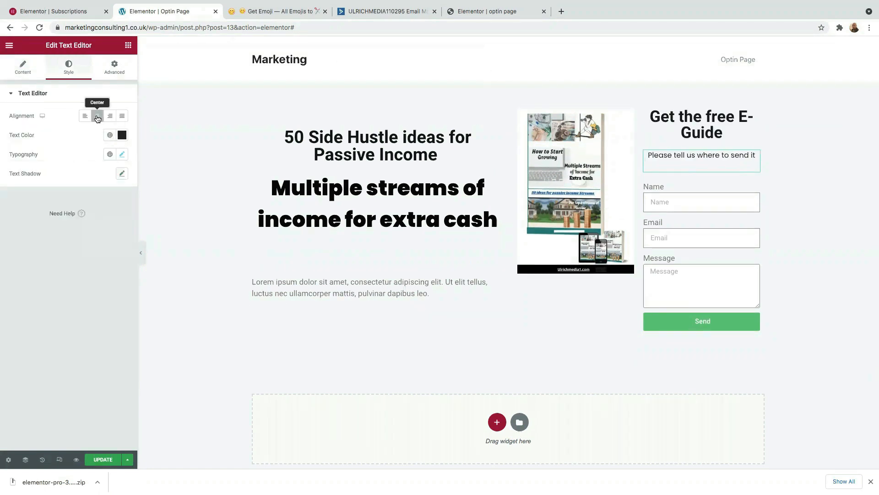
- Remove the Message field from the sign-up form
{"action": "left_click", "coordinate": [675, 286]}
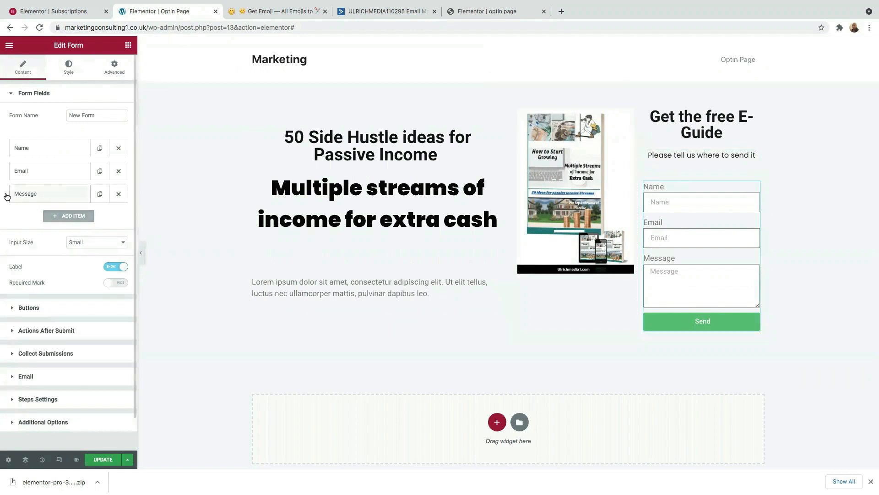
{"action": "left_click", "coordinate": [119, 194]}
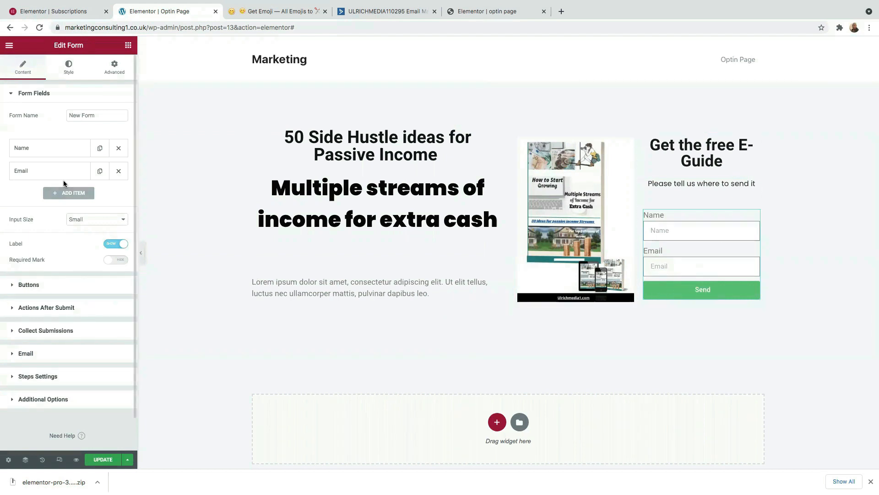
- Keep the form's Name field as type Text, clear its label and set its placeholder to "First Name"
{"action": "left_click", "coordinate": [35, 153]}
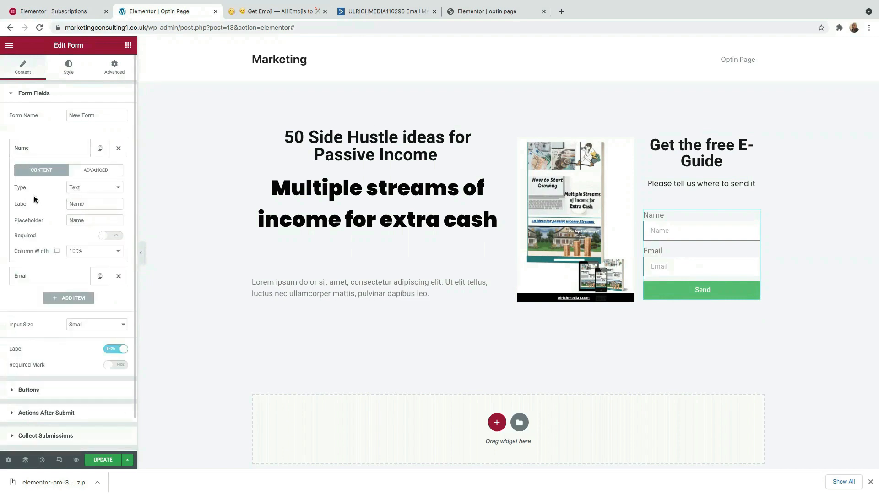
{"action": "left_click", "coordinate": [110, 187]}
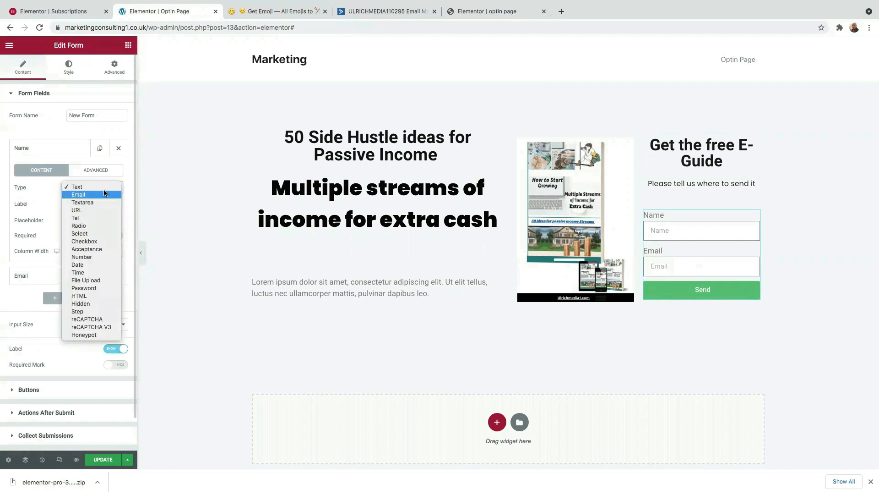
{"action": "left_click", "coordinate": [95, 186]}
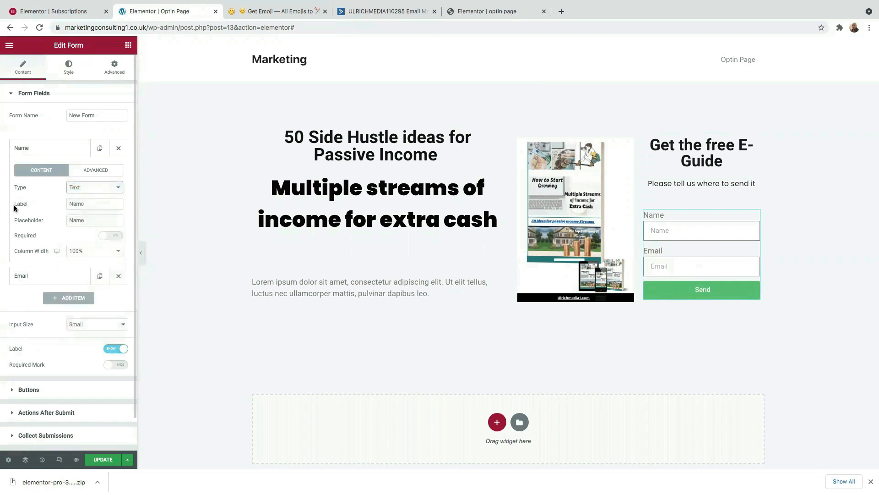
{"action": "left_click_drag", "start_coordinate": [89, 205], "coordinate": [24, 203]}
{"action": "key", "text": "BackSpace"}
{"action": "left_click", "coordinate": [66, 223]}
{"action": "type", "text": "First"}
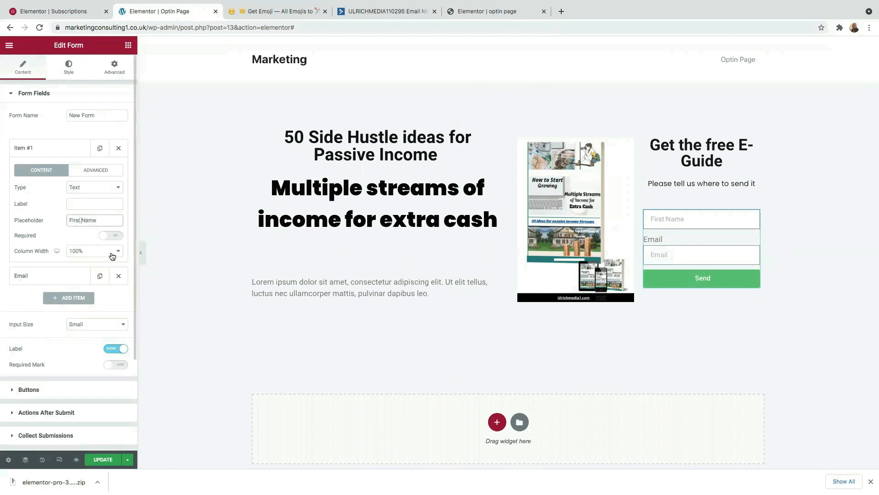
- Clear the label of the form's Email field, leaving only its placeholder
{"action": "left_click", "coordinate": [46, 281]}
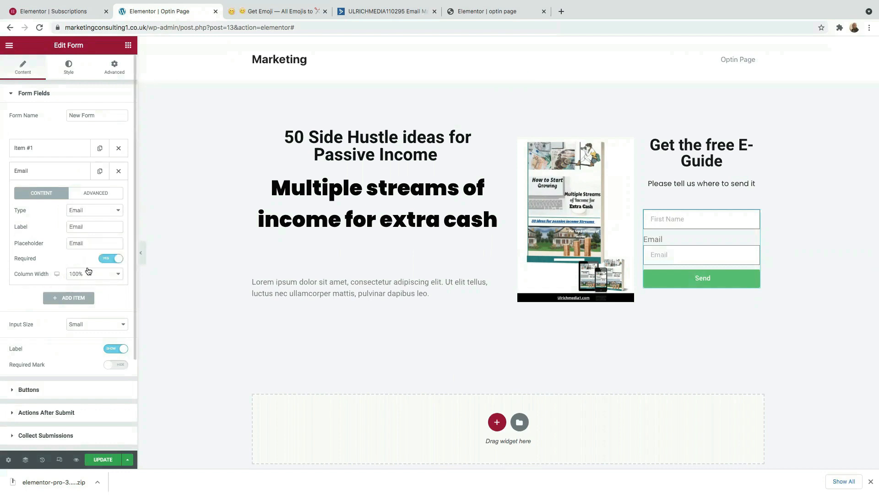
{"action": "double_click", "coordinate": [95, 229]}
{"action": "key", "text": "BackSpace"}
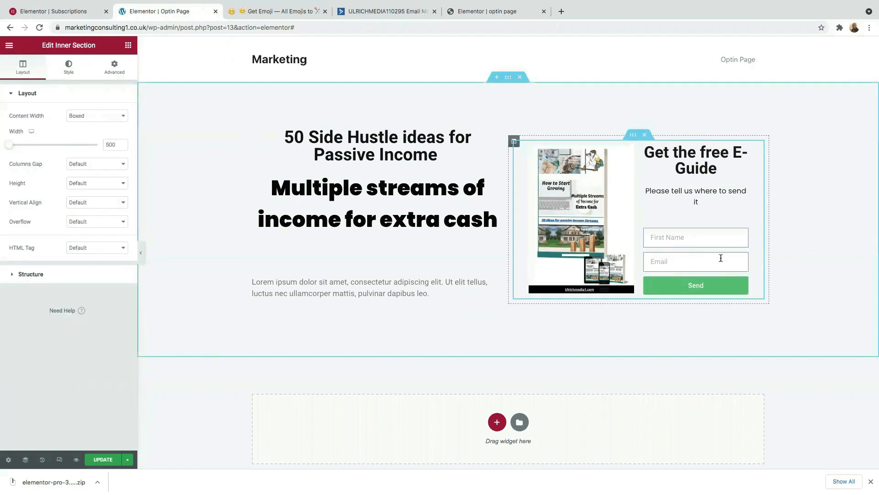
- Change the form's submit button text to "Yes send me the E-Guide"
{"action": "left_click", "coordinate": [743, 235]}
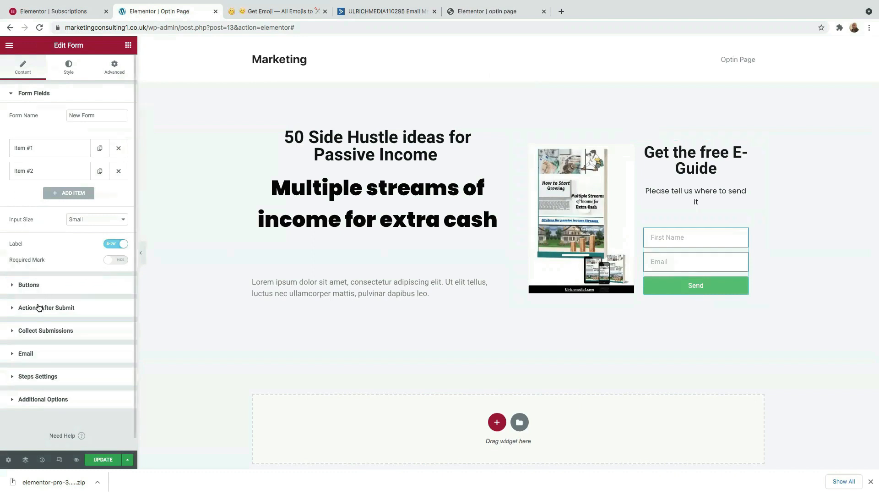
{"action": "left_click", "coordinate": [26, 285]}
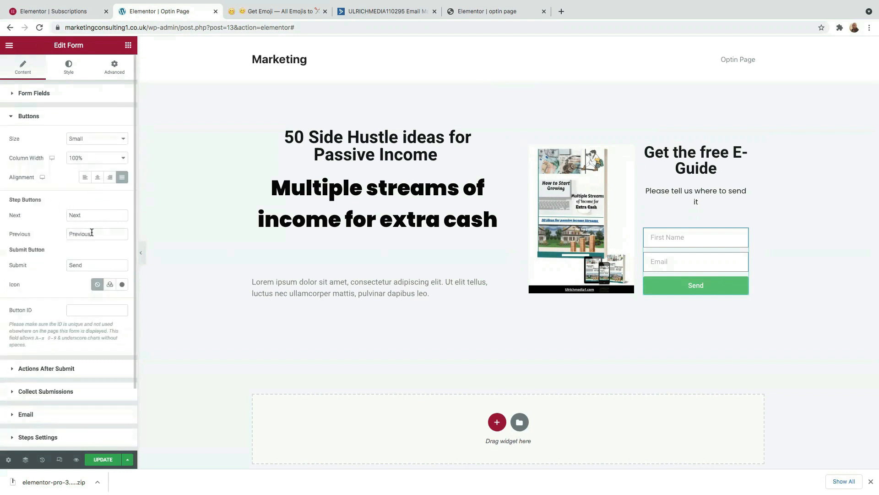
{"action": "left_click_drag", "start_coordinate": [91, 265], "coordinate": [48, 269]}
{"action": "key", "text": "BackSpace"}
{"action": "type", "text": "Yes send me the E-Guide"}
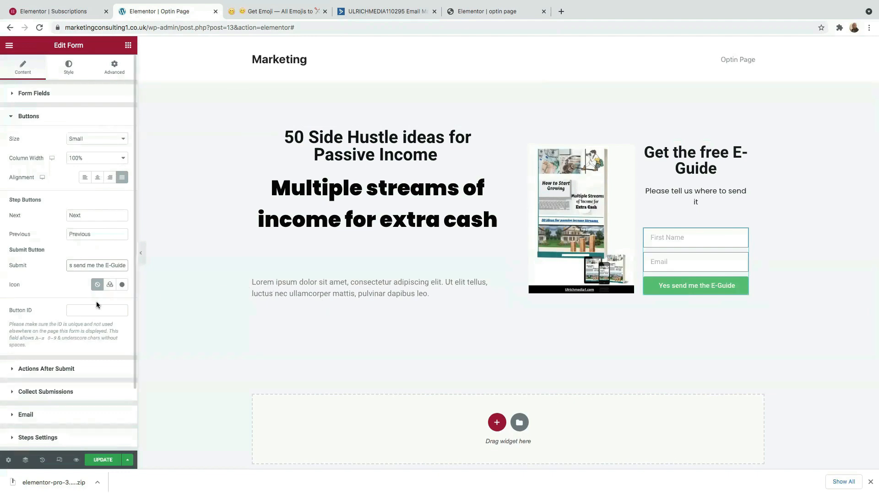
- Add a right-arrow circle icon from the icon library to the form's submit button
{"action": "left_click", "coordinate": [122, 285]}
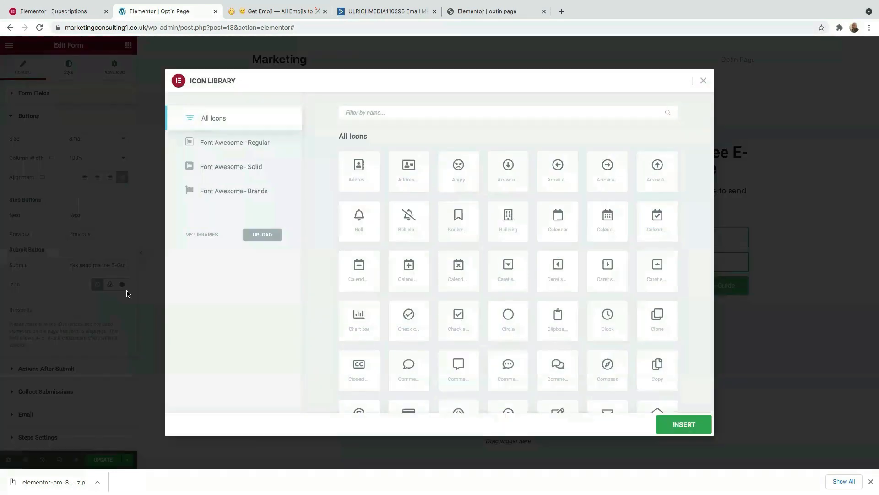
{"action": "left_click", "coordinate": [609, 169]}
{"action": "left_click", "coordinate": [691, 425]}
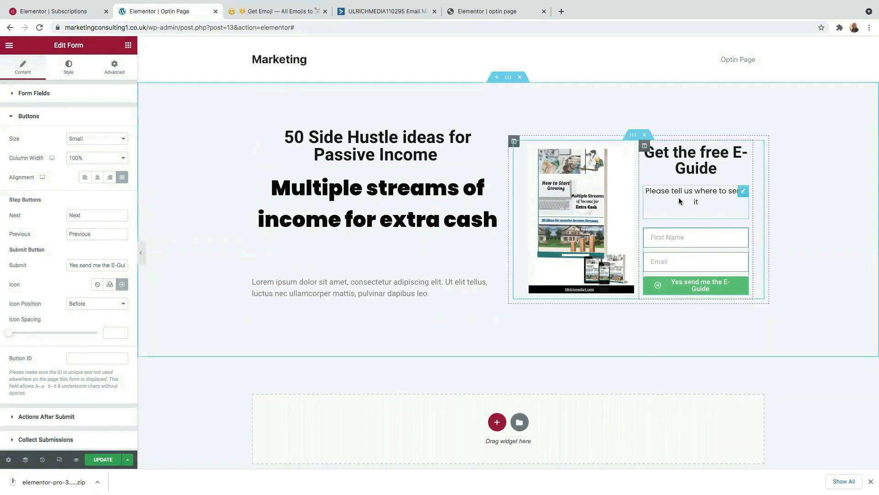
- Give the inner section holding the cover image and form a classic dark teal background, #3B7278
{"action": "left_click", "coordinate": [632, 136]}
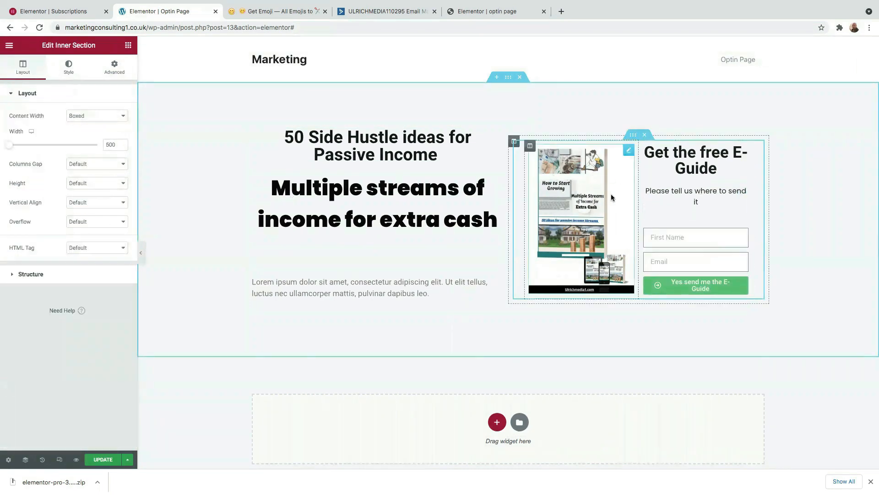
{"action": "left_click", "coordinate": [68, 68]}
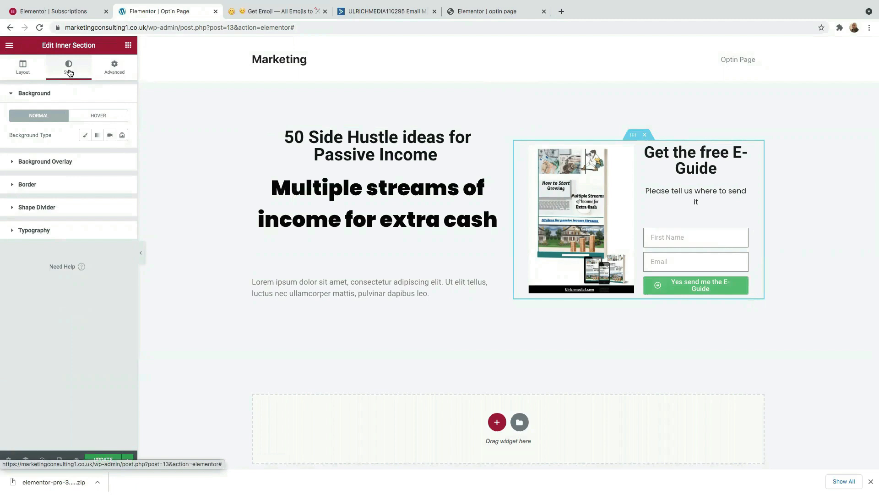
{"action": "left_click", "coordinate": [84, 136]}
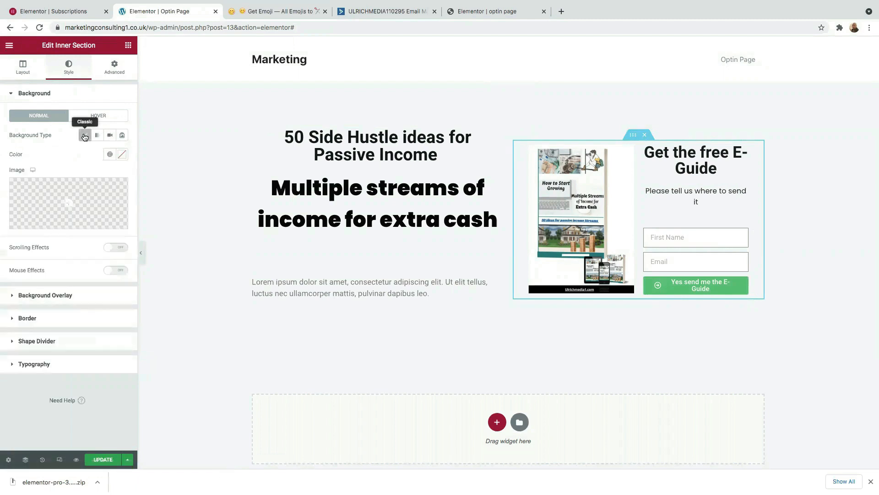
{"action": "left_click", "coordinate": [120, 155]}
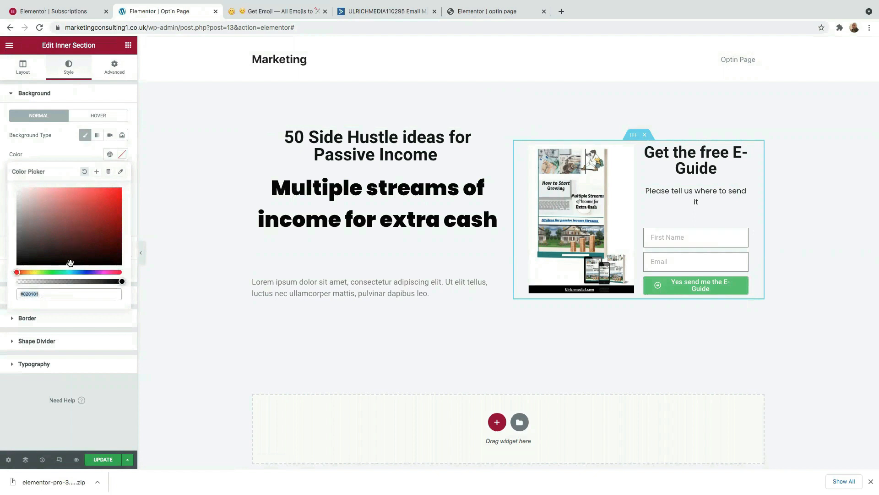
{"action": "left_click_drag", "start_coordinate": [71, 264], "coordinate": [69, 230]}
{"action": "left_click_drag", "start_coordinate": [18, 272], "coordinate": [71, 273]}
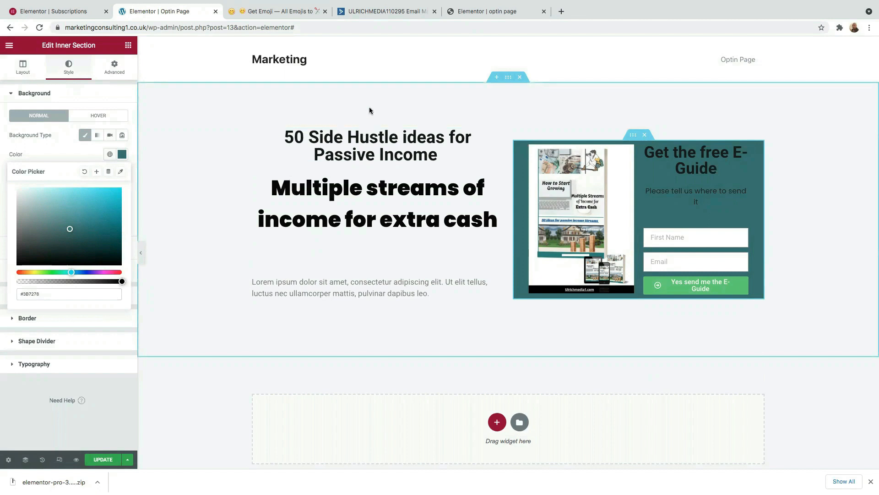
- Widen the boxed inner section holding the cover image and form to 642
{"action": "left_click", "coordinate": [508, 78]}
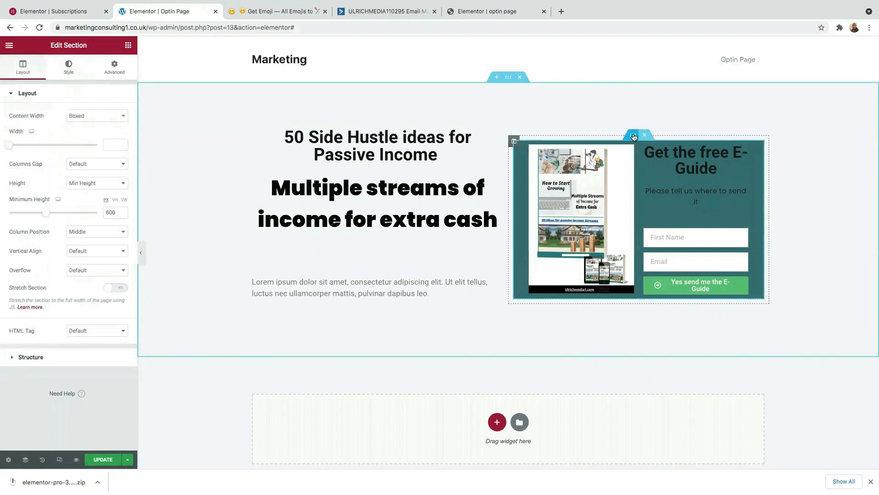
{"action": "left_click", "coordinate": [634, 137]}
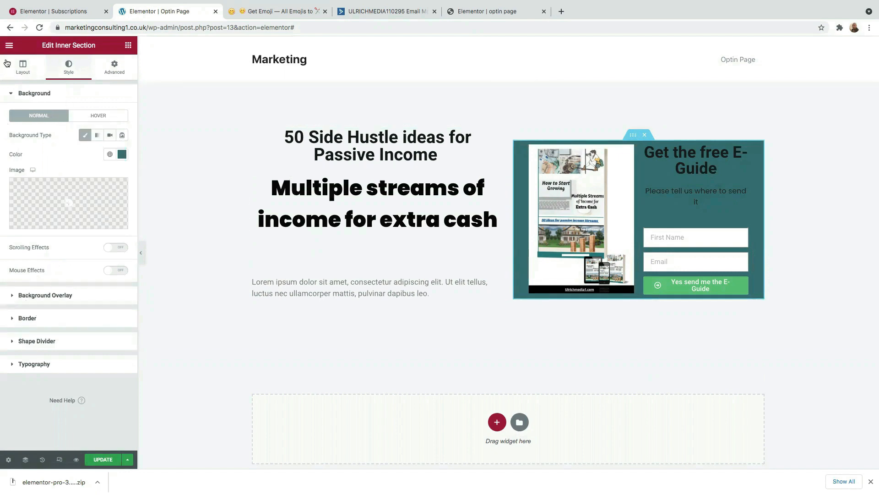
{"action": "left_click", "coordinate": [24, 70]}
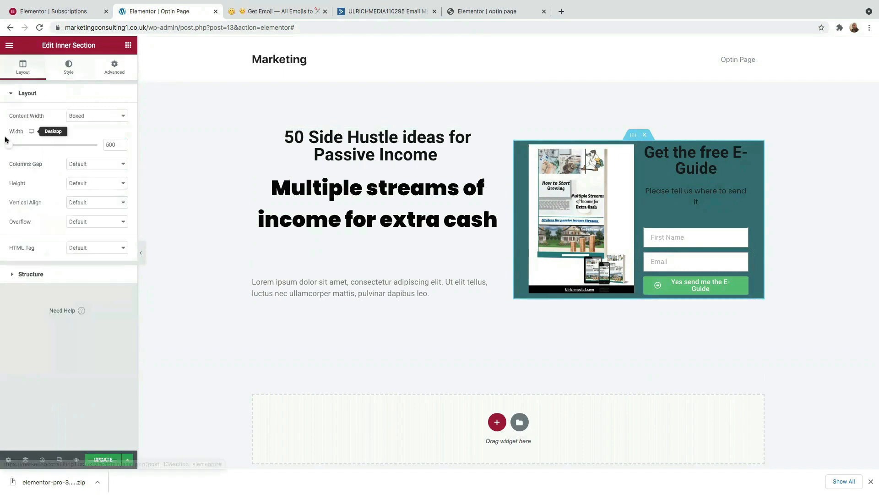
{"action": "left_click_drag", "start_coordinate": [9, 147], "coordinate": [27, 148]}
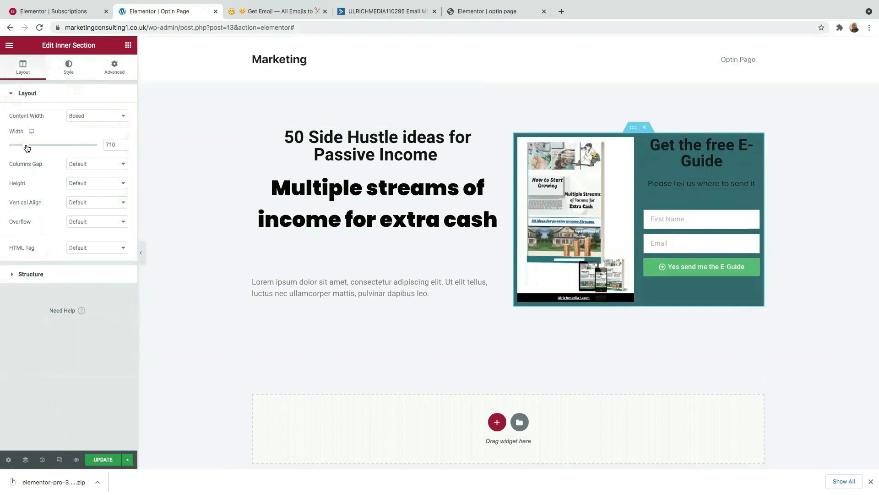
{"action": "left_click_drag", "start_coordinate": [27, 148], "coordinate": [21, 149]}
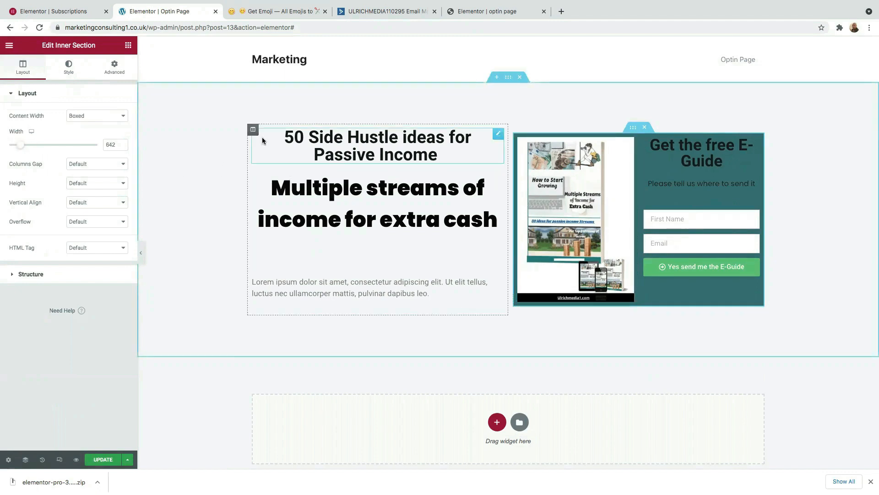
- Give the outer section a classic background using the uploaded image notepad.jpg
{"action": "left_click", "coordinate": [253, 132]}
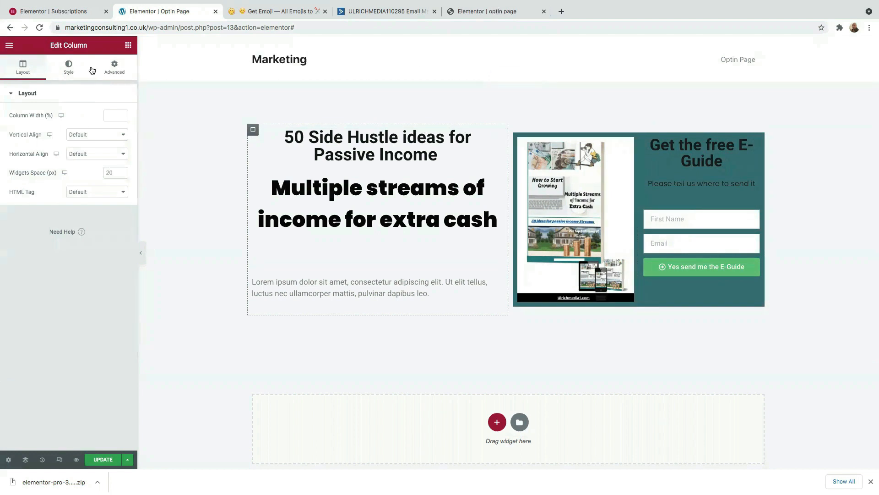
{"action": "left_click", "coordinate": [76, 75]}
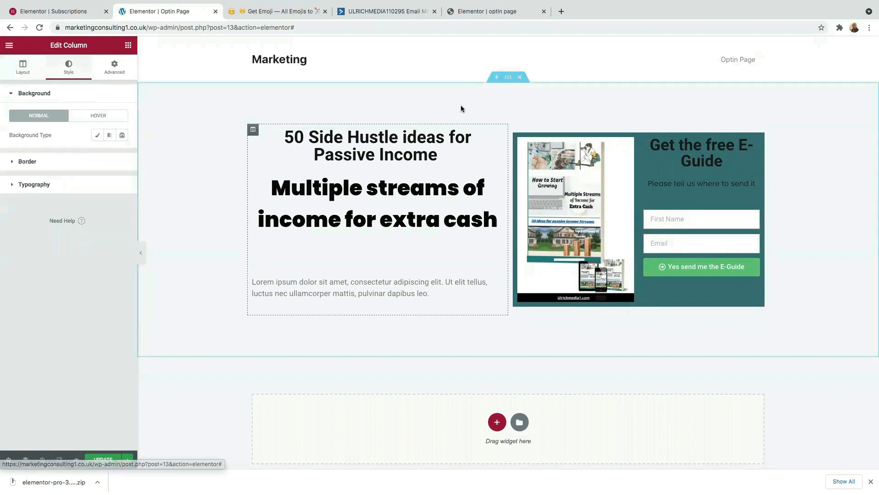
{"action": "left_click", "coordinate": [509, 80]}
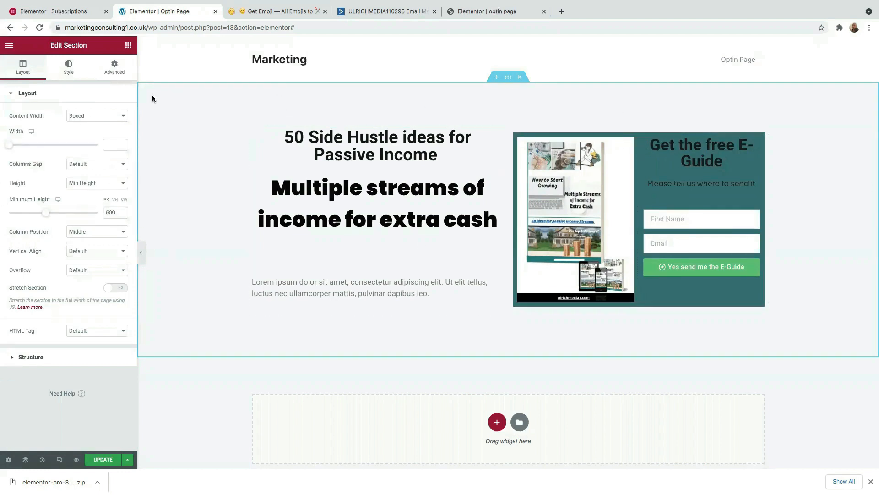
{"action": "left_click", "coordinate": [70, 72]}
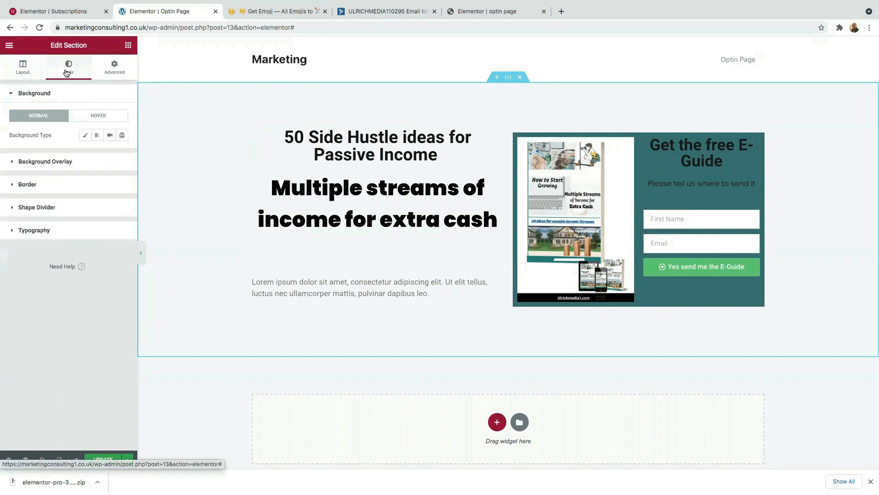
{"action": "left_click", "coordinate": [86, 136]}
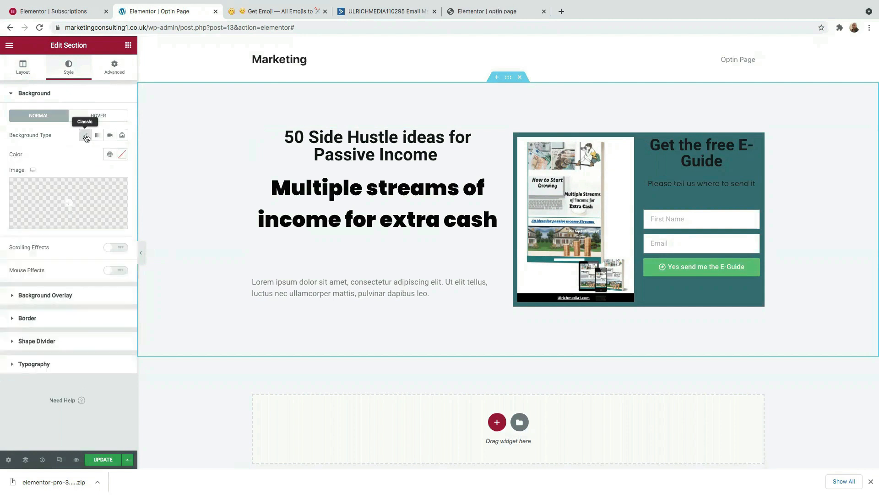
{"action": "left_click", "coordinate": [64, 202]}
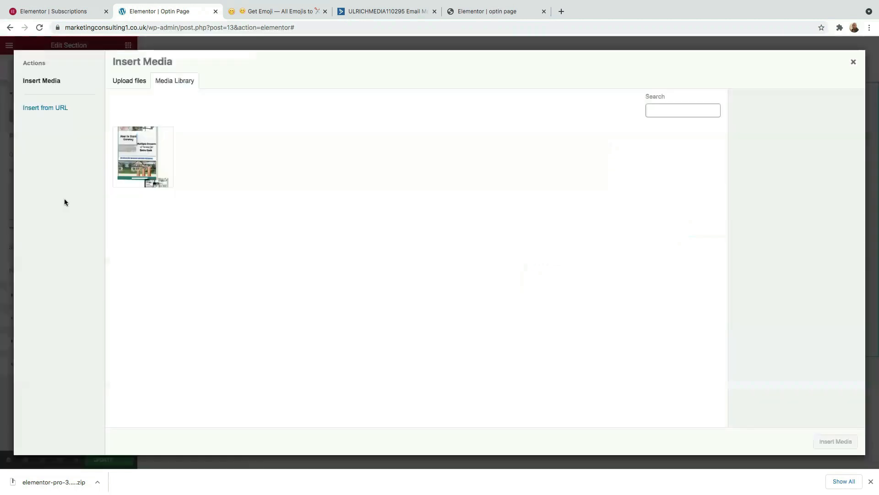
{"action": "left_click", "coordinate": [122, 85]}
{"action": "left_click", "coordinate": [488, 238]}
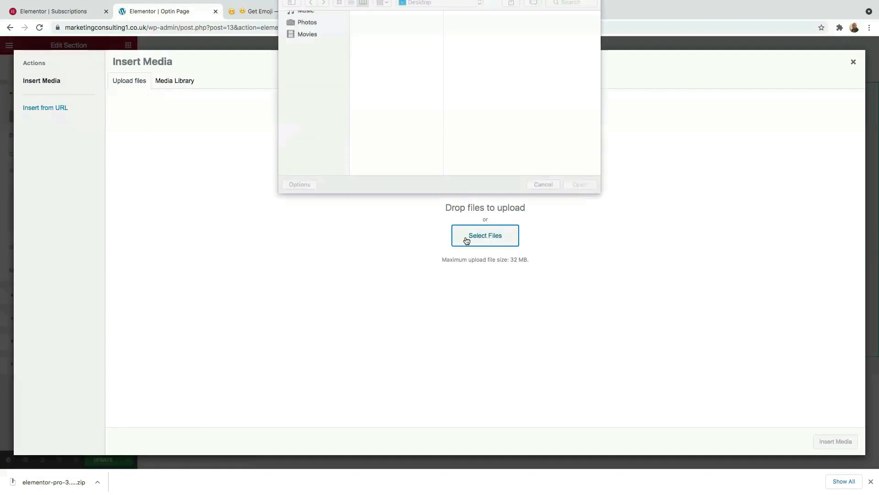
{"action": "left_click", "coordinate": [580, 191]}
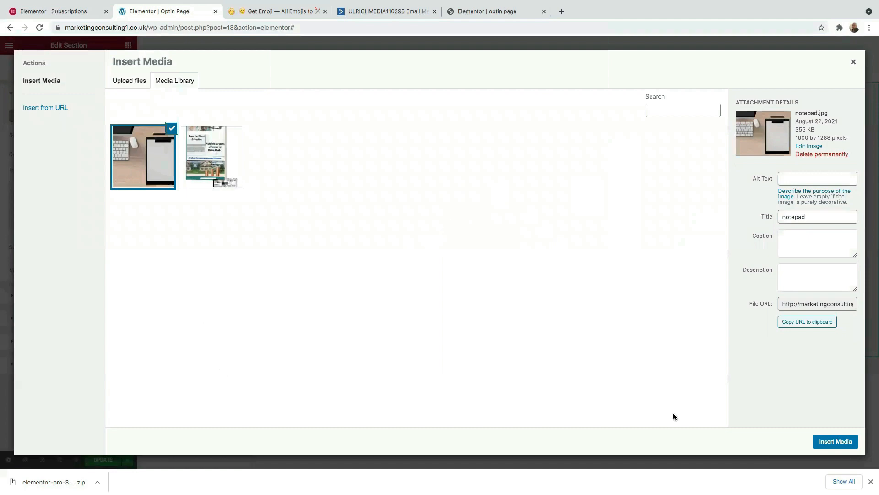
{"action": "left_click", "coordinate": [829, 441]}
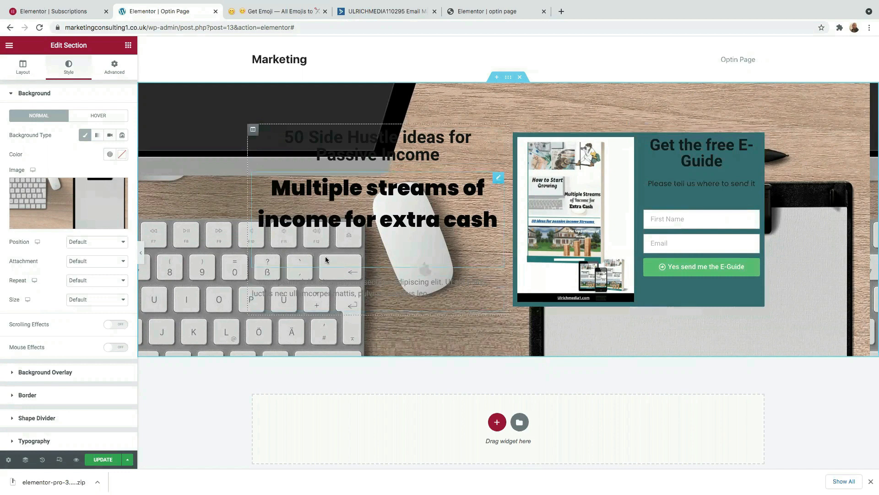
- Change the text color of the "50 Side Hustle ideas for Passive Income" heading to off-white, #F0F8FC
{"action": "mouse_move", "coordinate": [86, 196]}
{"action": "left_click", "coordinate": [339, 144]}
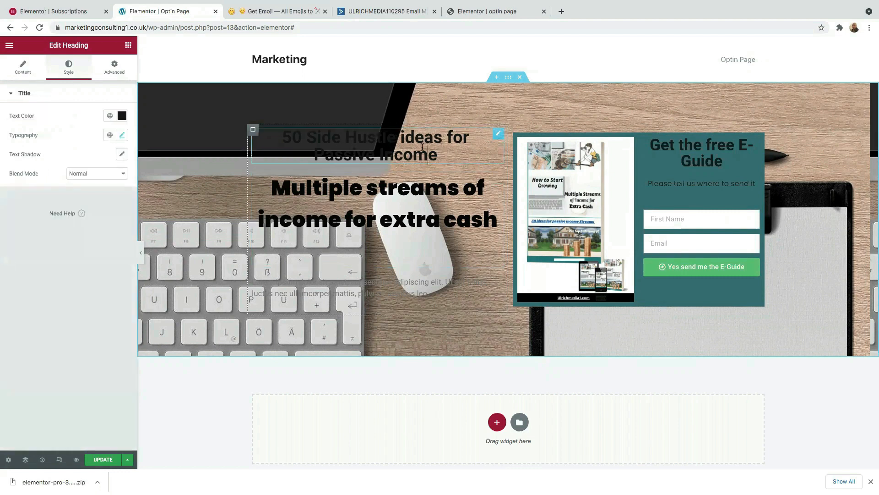
{"action": "left_click", "coordinate": [123, 116]}
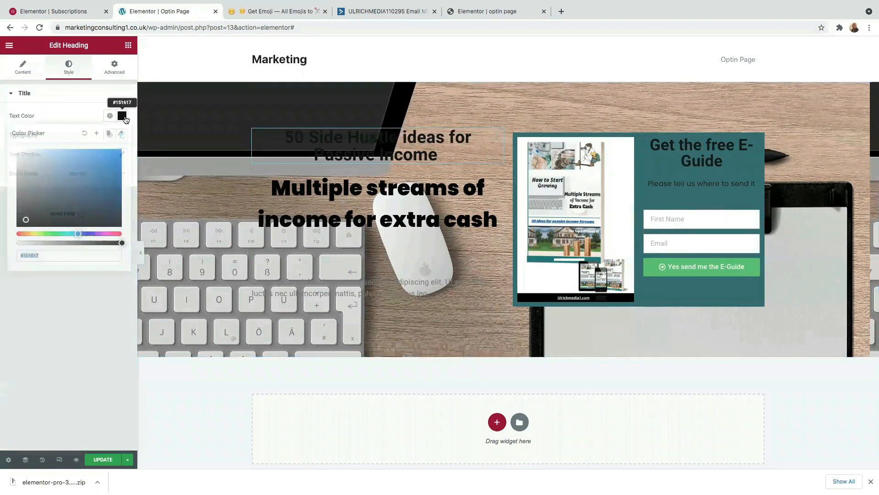
{"action": "left_click_drag", "start_coordinate": [28, 218], "coordinate": [22, 150]}
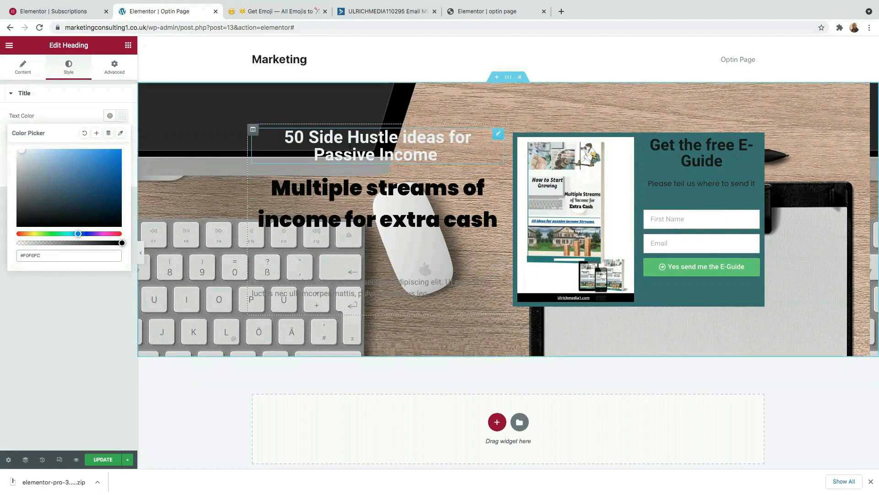
- Set the font size of the "Multiple streams of income for extra cash" text to 50 px
{"action": "left_click", "coordinate": [323, 196]}
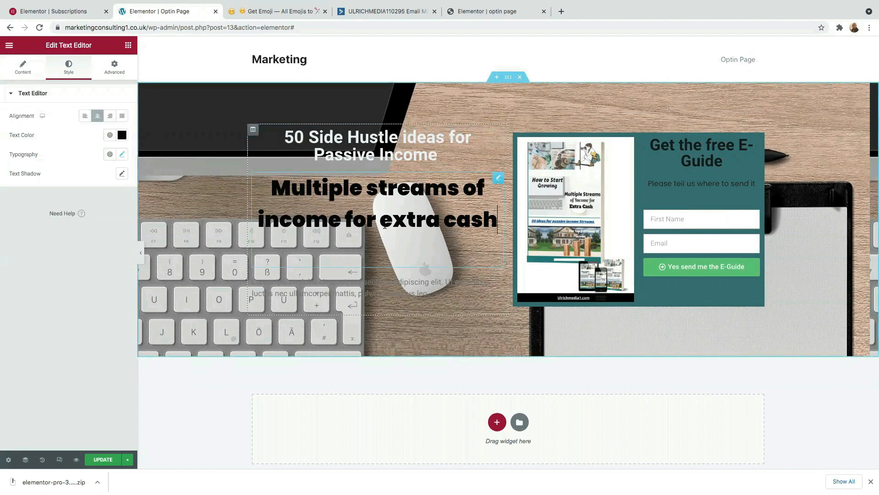
{"action": "left_click", "coordinate": [376, 213]}
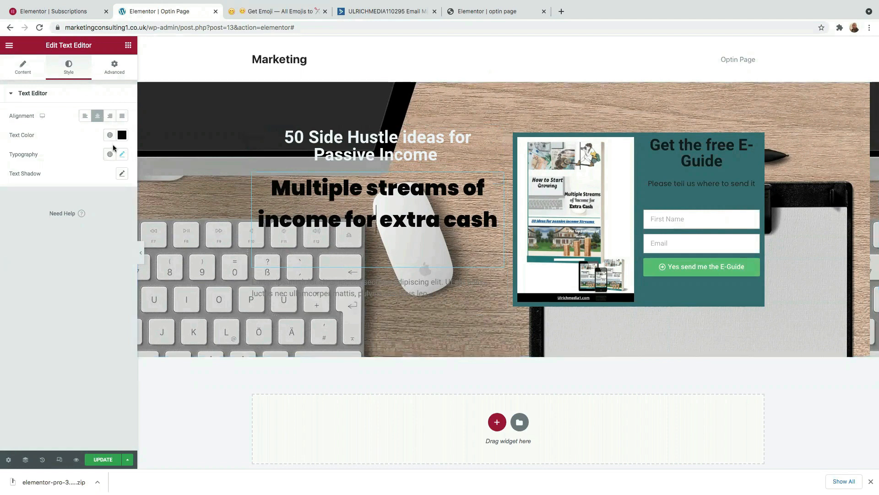
{"action": "left_click", "coordinate": [122, 154]}
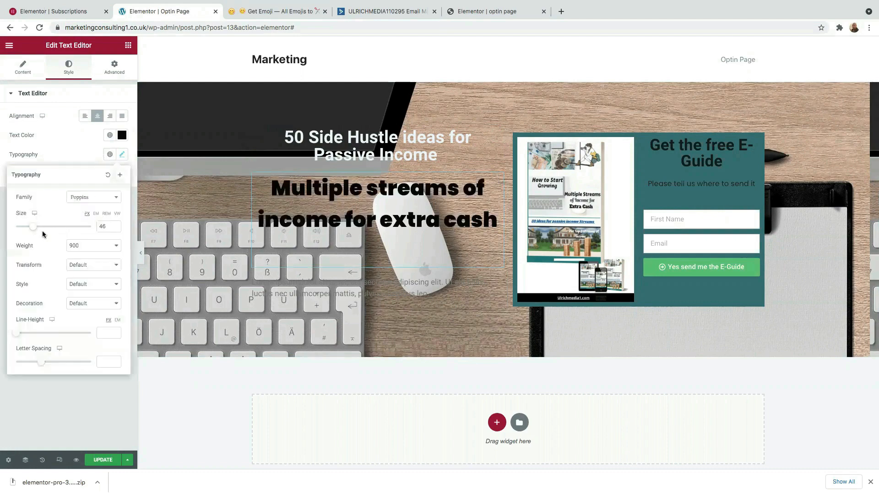
{"action": "left_click_drag", "start_coordinate": [35, 230], "coordinate": [36, 230]}
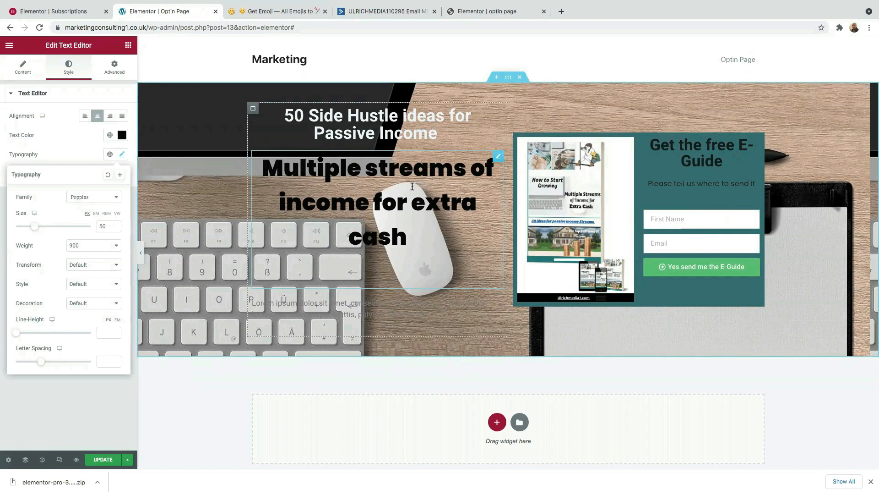
- Try an off-white color on the Lorem ipsum paragraph, and settle on near-black text
{"action": "left_click", "coordinate": [348, 310]}
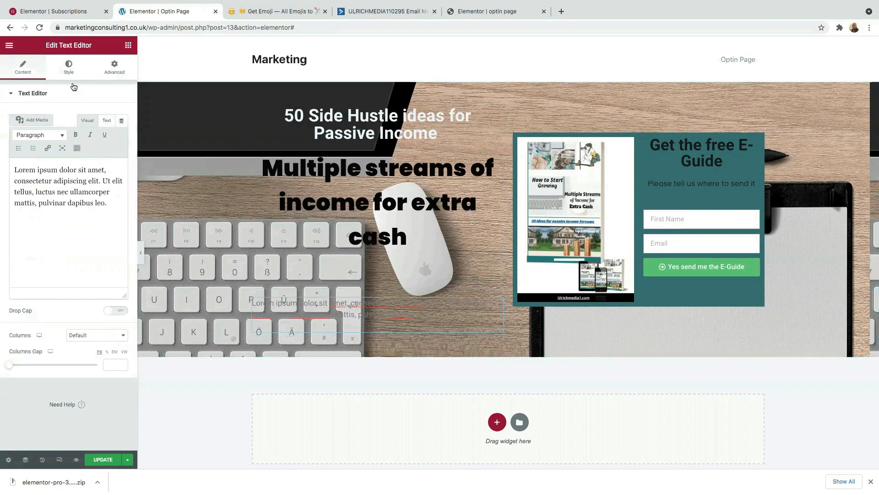
{"action": "left_click", "coordinate": [68, 67]}
{"action": "left_click", "coordinate": [122, 136]}
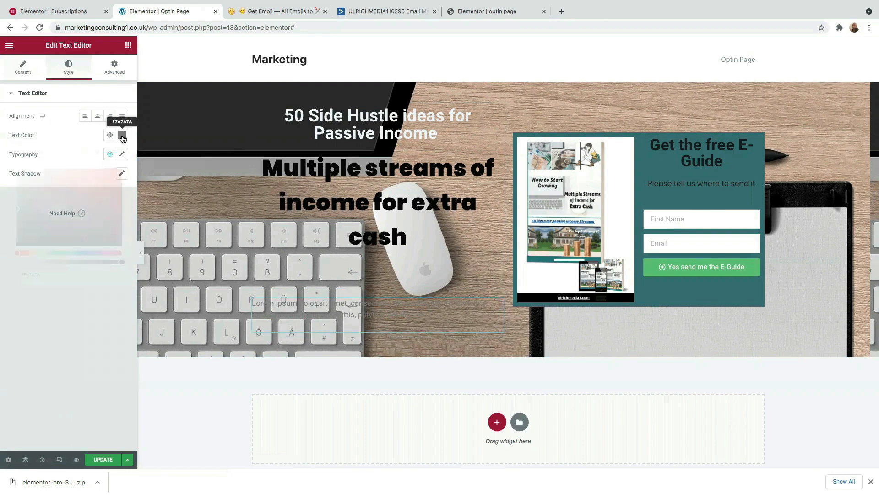
{"action": "left_click_drag", "start_coordinate": [18, 209], "coordinate": [24, 167]}
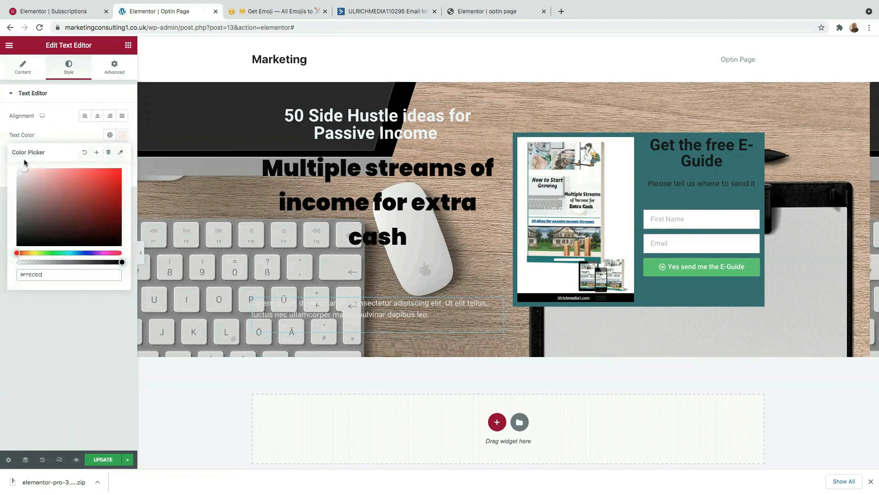
{"action": "left_click_drag", "start_coordinate": [24, 171], "coordinate": [22, 243]}
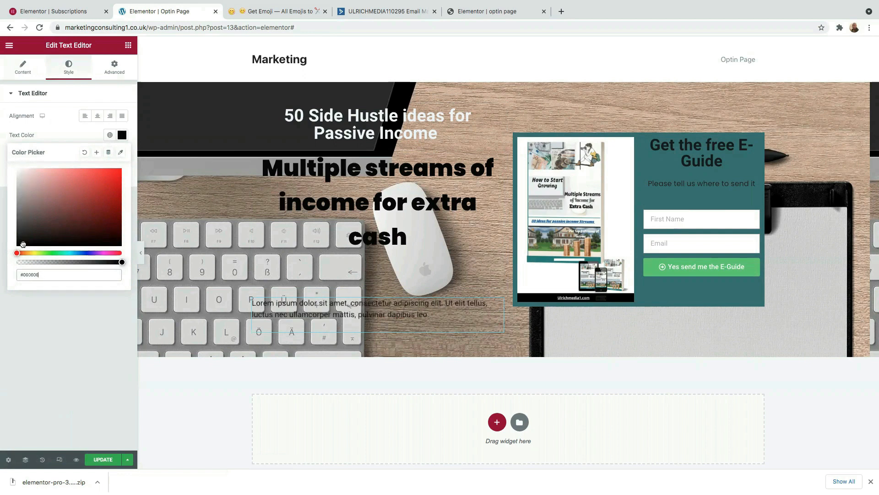
{"action": "left_click_drag", "start_coordinate": [19, 244], "coordinate": [17, 243]}
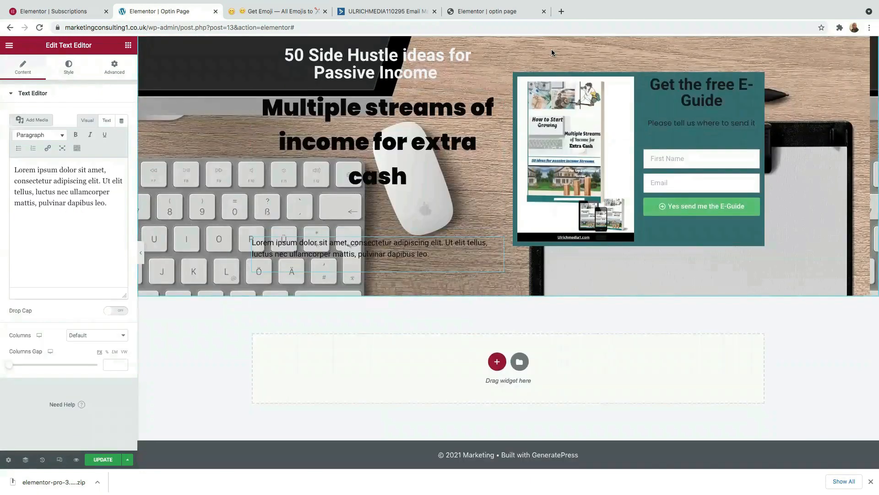
- Set the background image attachment of the outer opt-in section to Fixed
{"action": "scroll", "coordinate": [527, 66], "scroll_direction": "up", "scroll_amount": 2}
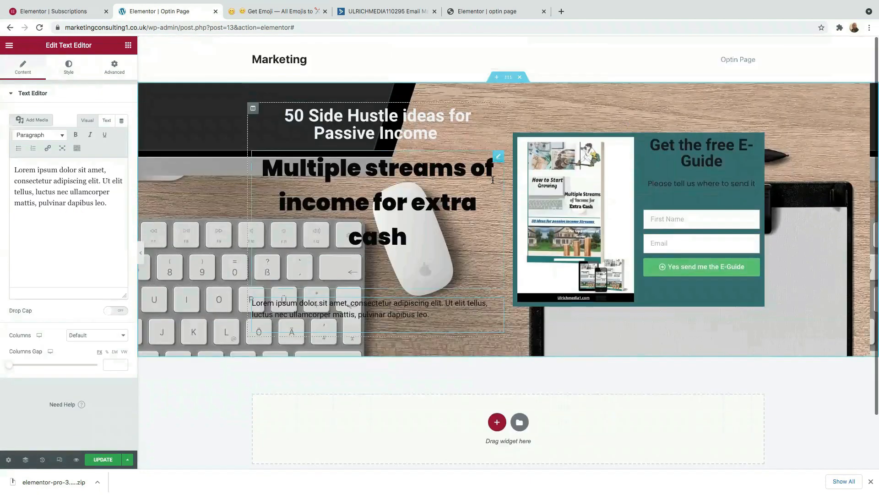
{"action": "left_click", "coordinate": [507, 77]}
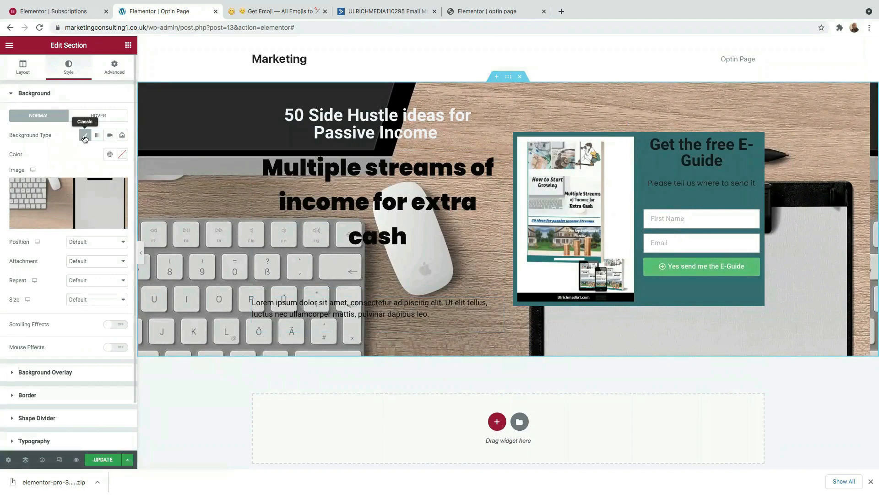
{"action": "mouse_move", "coordinate": [54, 205]}
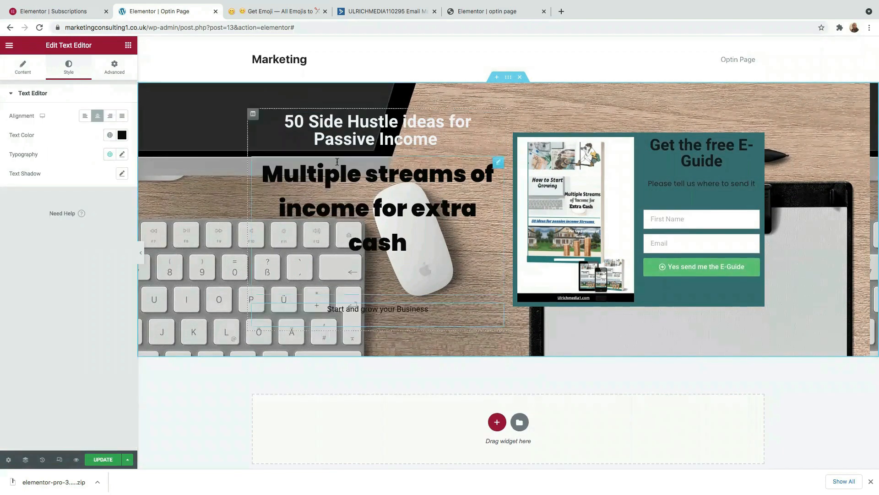
{"action": "left_click", "coordinate": [507, 79]}
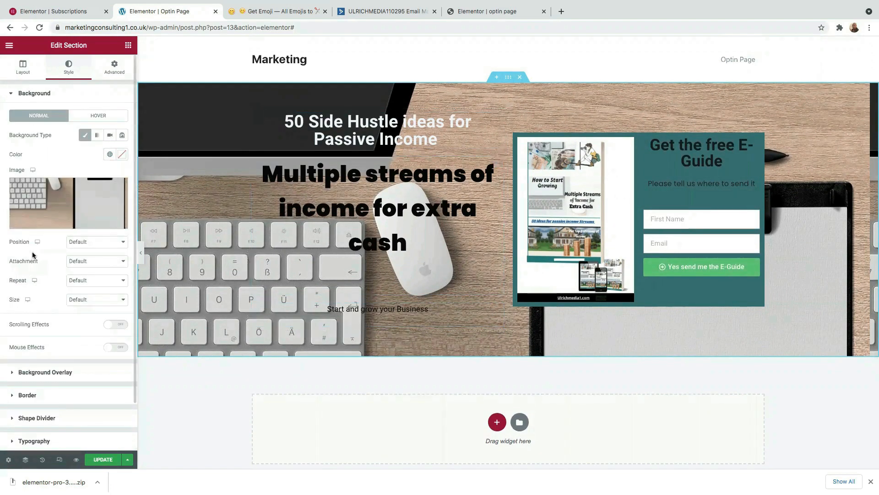
{"action": "left_click", "coordinate": [111, 262]}
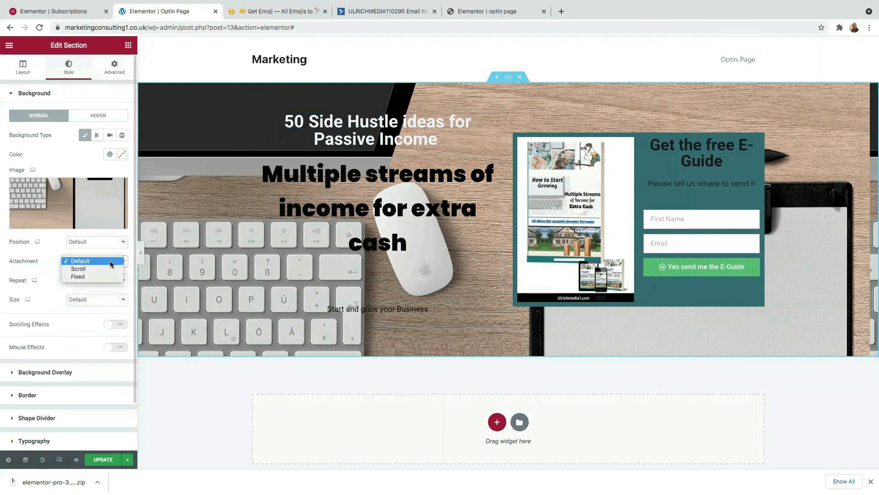
{"action": "left_click", "coordinate": [52, 260]}
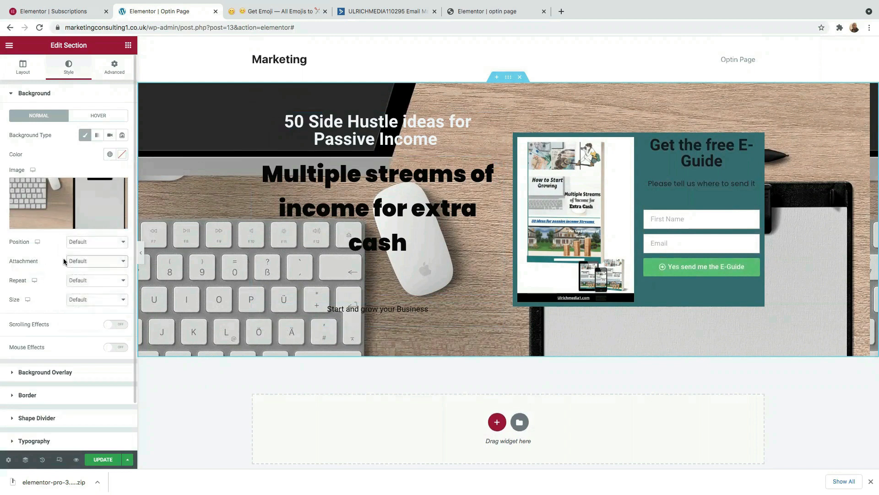
{"action": "left_click", "coordinate": [92, 263]}
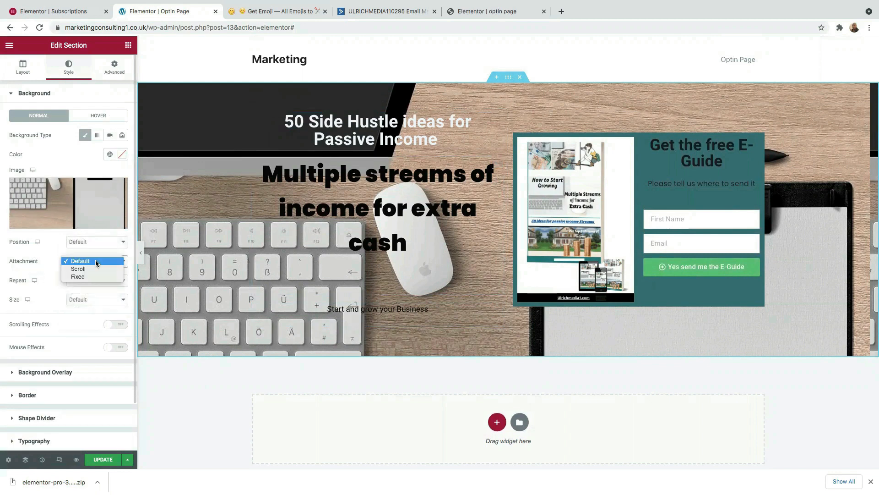
{"action": "left_click", "coordinate": [77, 278]}
- Examine how the fixed background behaves while the page moves, including with the editing panel hidden
{"action": "scroll", "coordinate": [436, 256], "scroll_direction": "down", "scroll_amount": 2}
{"action": "scroll", "coordinate": [435, 256], "scroll_direction": "up", "scroll_amount": 2}
{"action": "scroll", "coordinate": [435, 256], "scroll_direction": "down", "scroll_amount": 2}
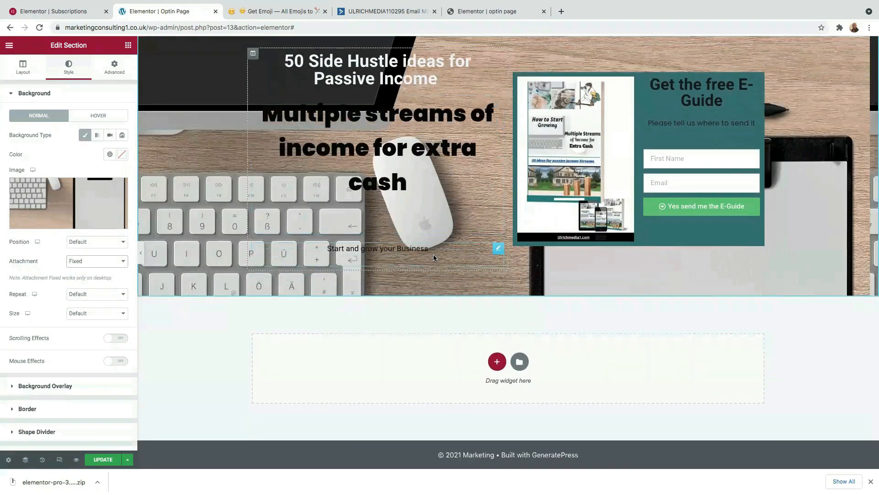
{"action": "scroll", "coordinate": [434, 258], "scroll_direction": "up", "scroll_amount": 2}
{"action": "scroll", "coordinate": [431, 259], "scroll_direction": "down", "scroll_amount": 2}
{"action": "scroll", "coordinate": [431, 259], "scroll_direction": "up", "scroll_amount": 2}
{"action": "scroll", "coordinate": [431, 259], "scroll_direction": "down", "scroll_amount": 2}
{"action": "scroll", "coordinate": [432, 258], "scroll_direction": "up", "scroll_amount": 2}
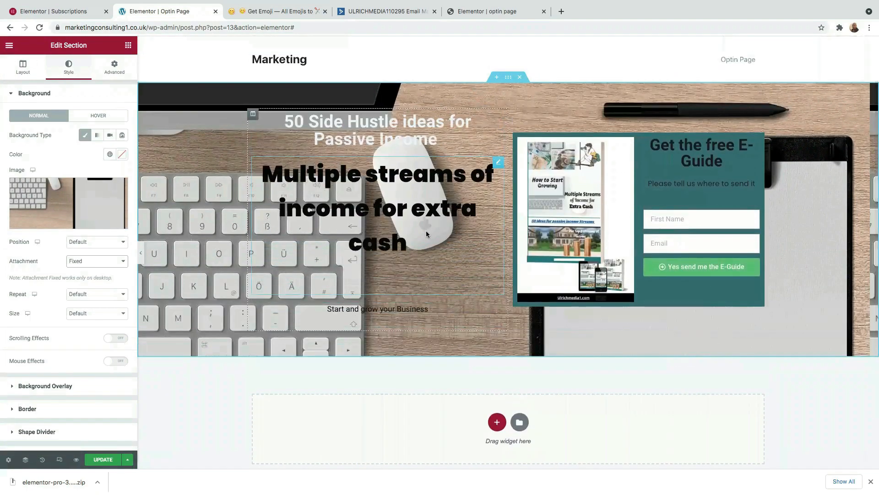
{"action": "scroll", "coordinate": [427, 234], "scroll_direction": "down", "scroll_amount": 2}
{"action": "scroll", "coordinate": [427, 234], "scroll_direction": "up", "scroll_amount": 2}
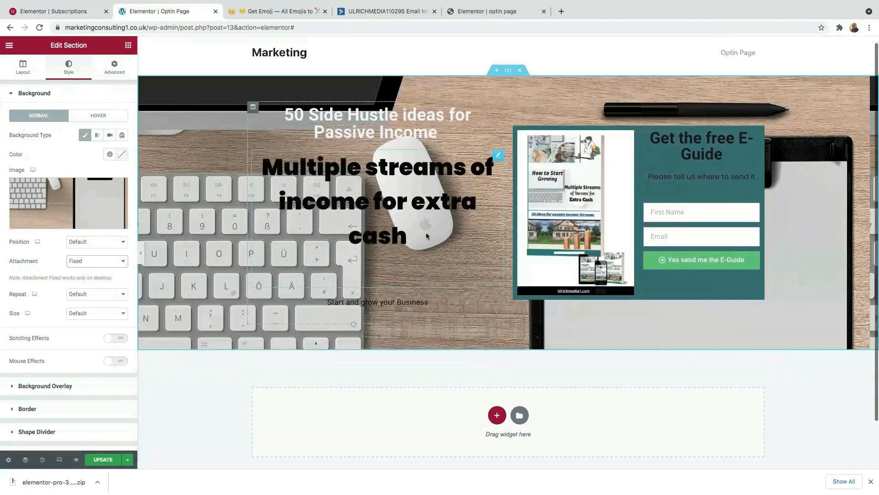
{"action": "scroll", "coordinate": [427, 234], "scroll_direction": "down", "scroll_amount": 2}
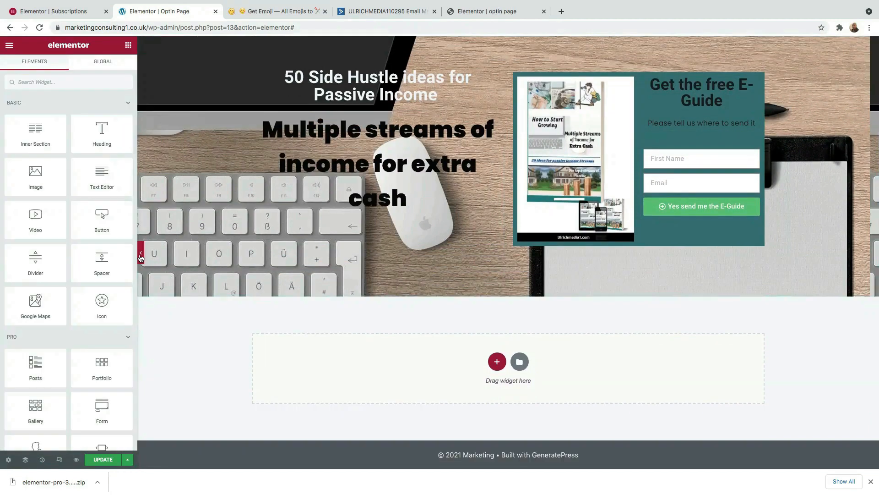
{"action": "left_click", "coordinate": [141, 254]}
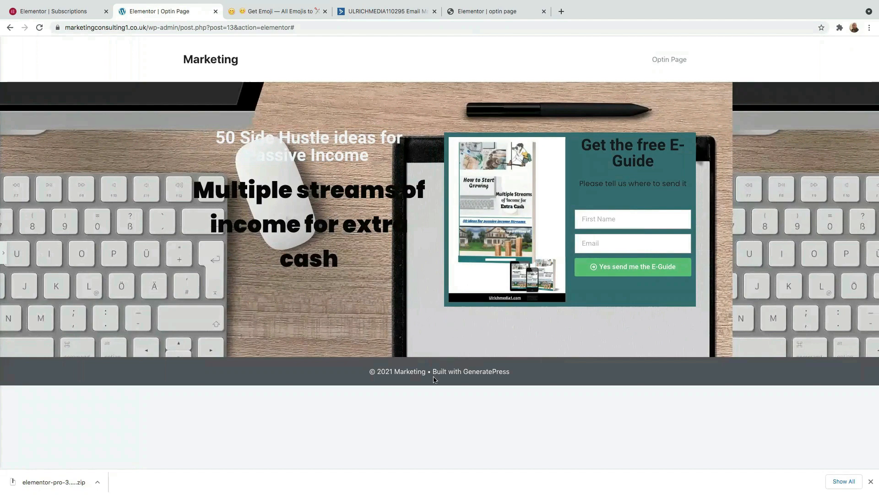
{"action": "left_click", "coordinate": [3, 253]}
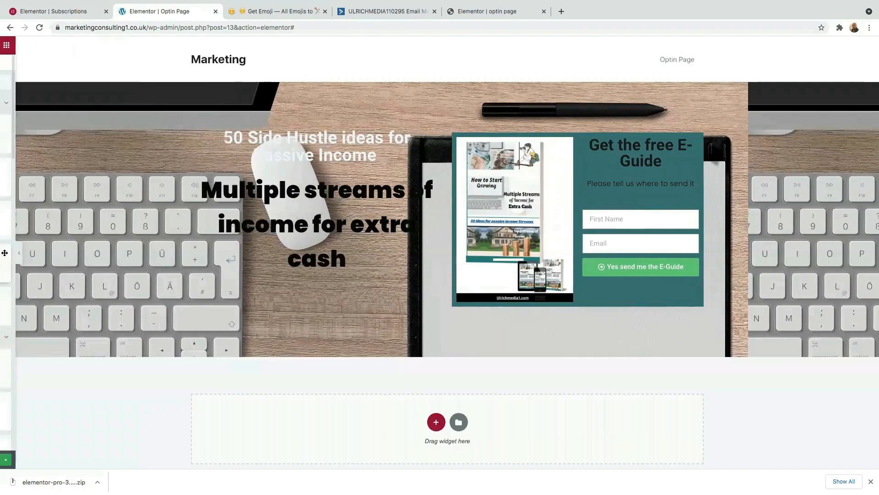
- Insert the library block listing Design, Marketing, Dev System and Support beside a phone image below the opt-in section
{"action": "scroll", "coordinate": [580, 359], "scroll_direction": "down", "scroll_amount": 2}
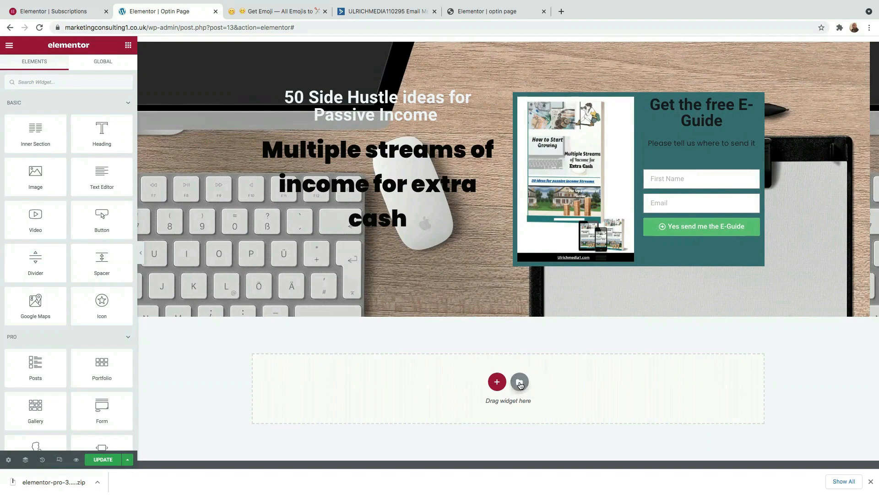
{"action": "left_click", "coordinate": [520, 383]}
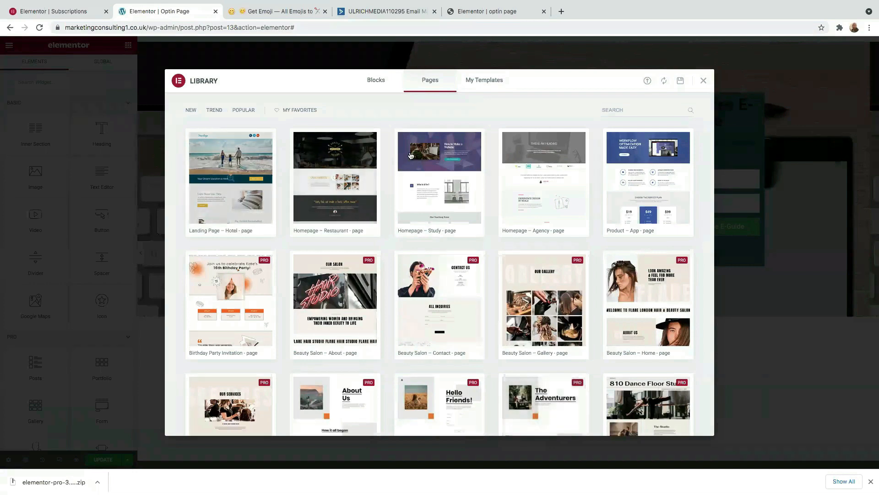
{"action": "left_click", "coordinate": [376, 81]}
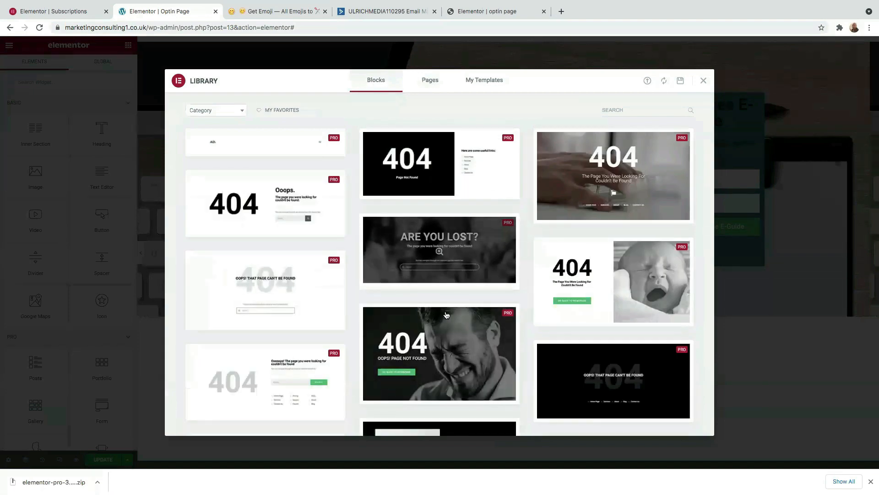
{"action": "scroll", "coordinate": [447, 316], "scroll_direction": "down", "scroll_amount": 3}
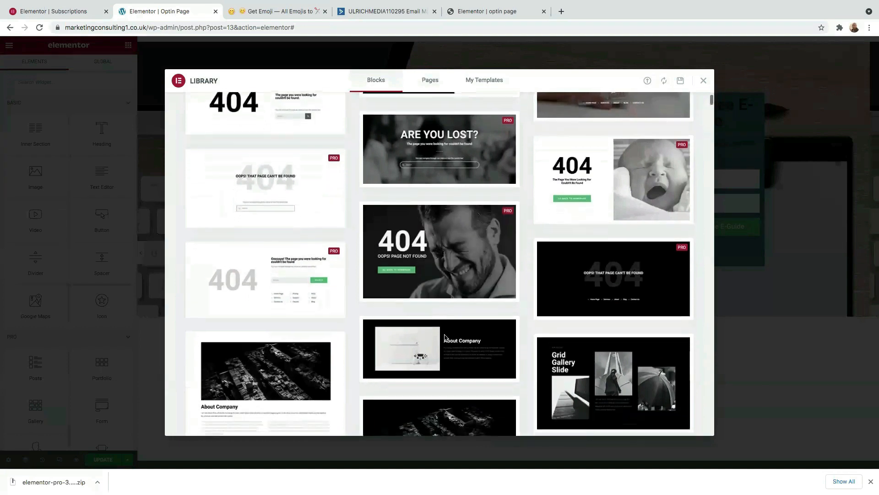
{"action": "scroll", "coordinate": [445, 338], "scroll_direction": "down", "scroll_amount": 15}
{"action": "scroll", "coordinate": [444, 336], "scroll_direction": "down", "scroll_amount": 10}
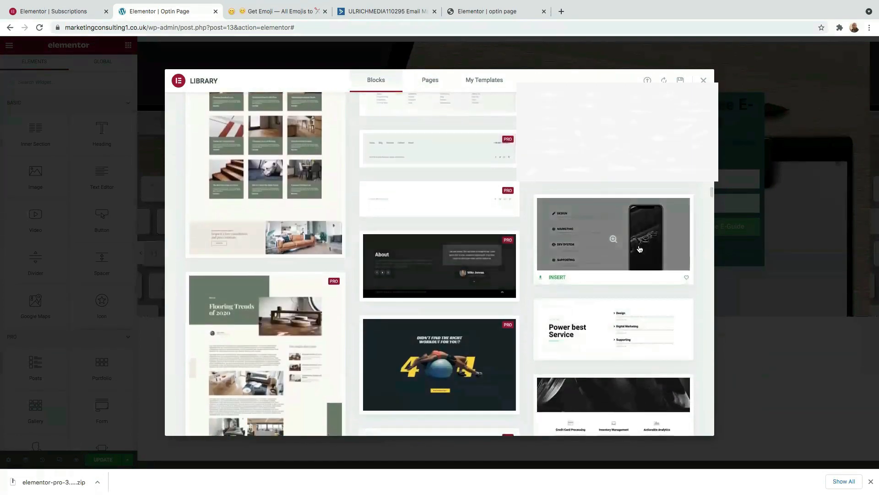
{"action": "left_click", "coordinate": [558, 278]}
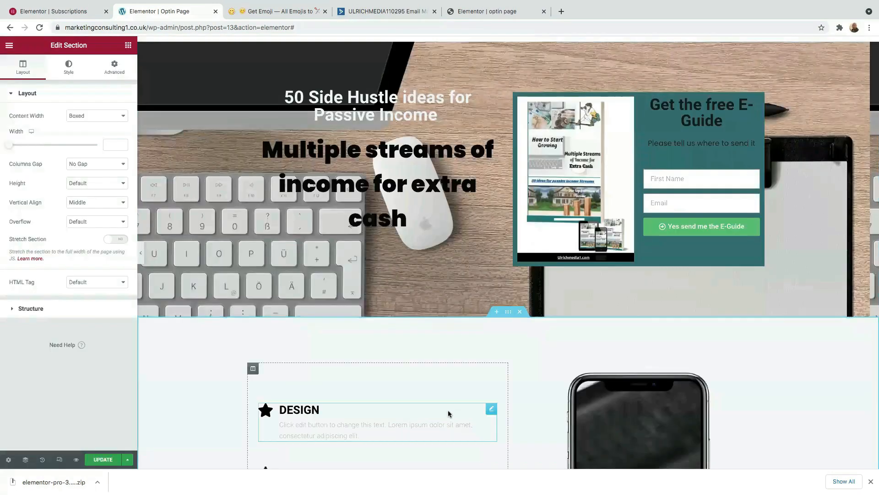
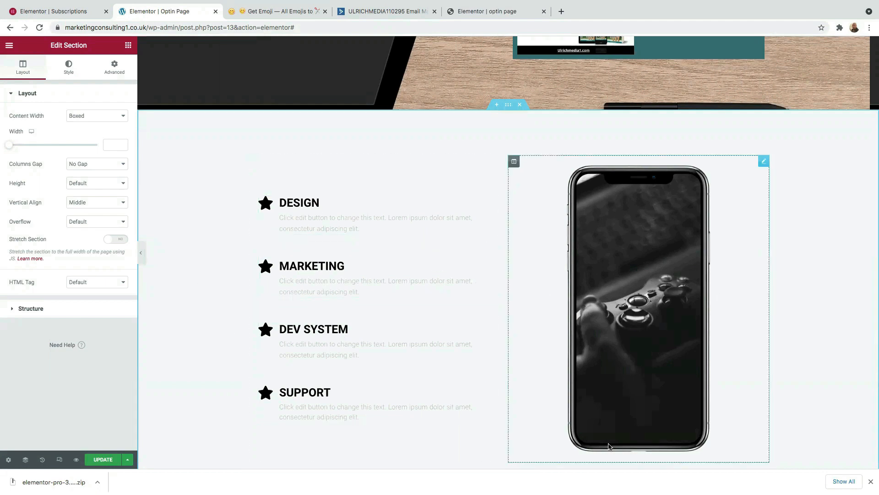
- Add a Text Editor widget above the DESIGN item in the column beside the phone image
{"action": "scroll", "coordinate": [369, 395], "scroll_direction": "down", "scroll_amount": 2}
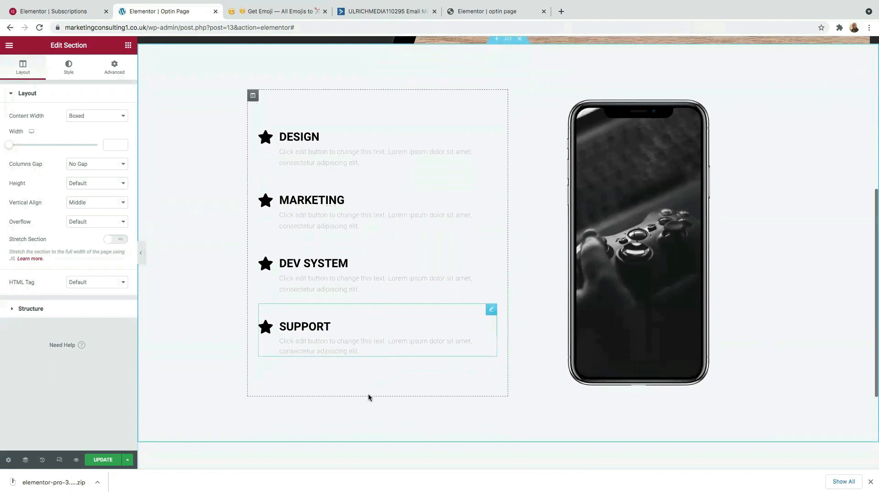
{"action": "scroll", "coordinate": [368, 397], "scroll_direction": "up", "scroll_amount": 6}
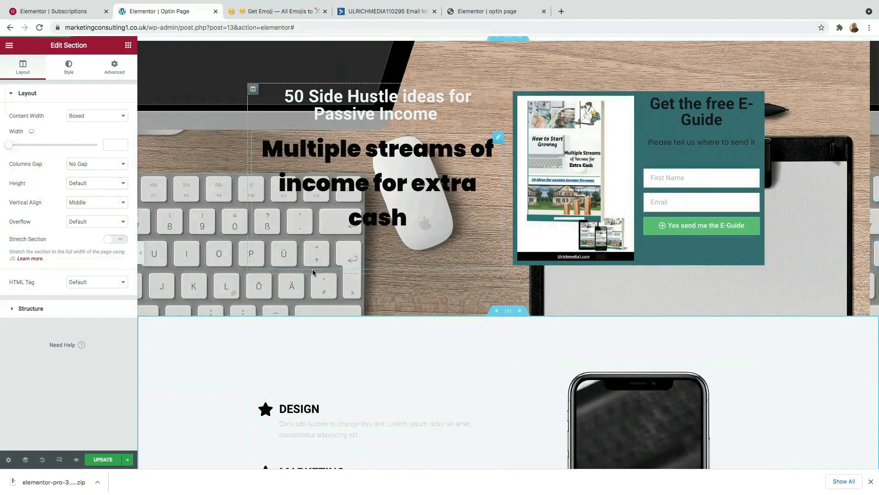
{"action": "scroll", "coordinate": [368, 420], "scroll_direction": "down", "scroll_amount": 1}
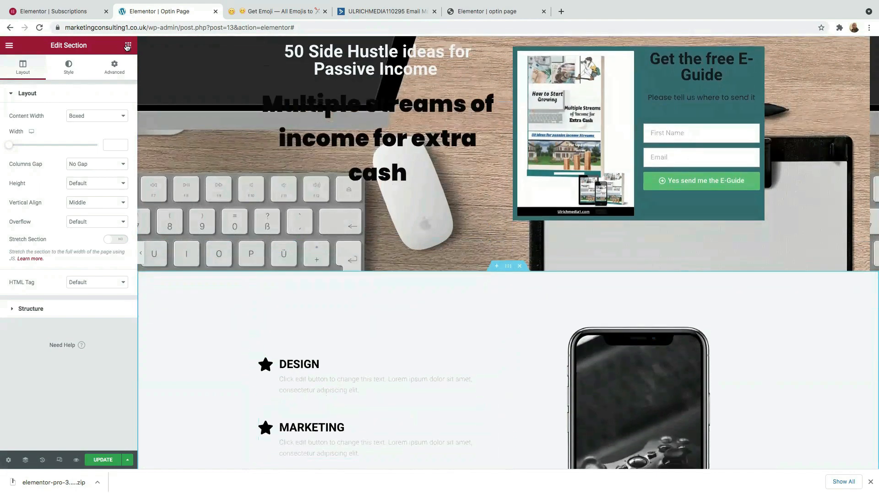
{"action": "left_click", "coordinate": [128, 46]}
{"action": "left_click_drag", "start_coordinate": [101, 180], "coordinate": [315, 365]}
{"action": "left_click", "coordinate": [420, 354]}
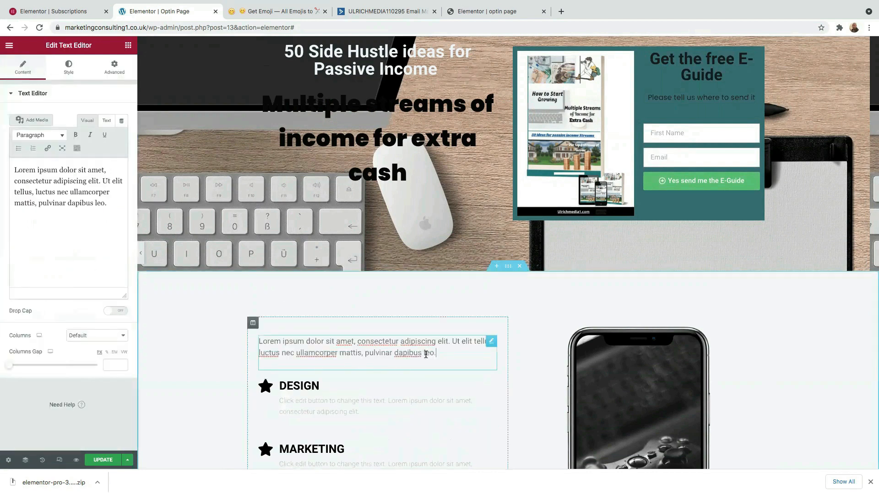
- Replace the new widget's Lorem ipsum with the copied text starting "If you want to start a Business in 2021" and ending "inside the Guide."
{"action": "left_click_drag", "start_coordinate": [119, 204], "coordinate": [11, 165]}
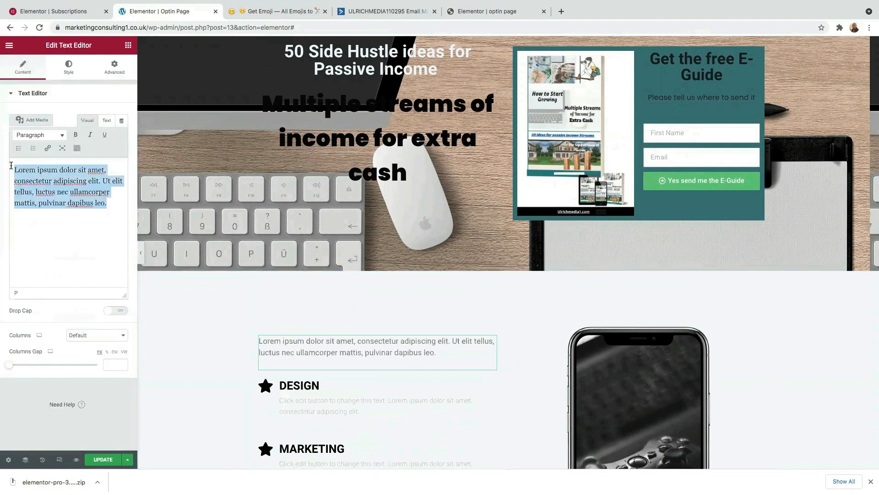
{"action": "key", "text": "BackSpace"}
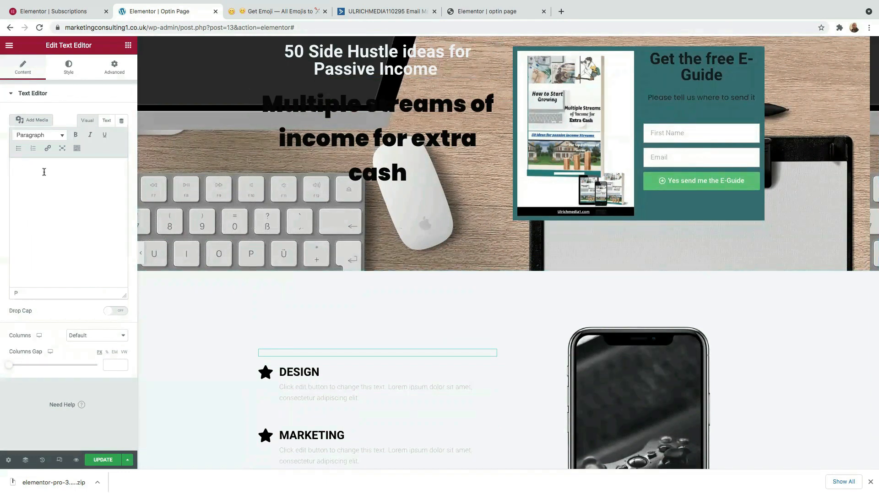
{"action": "right_click", "coordinate": [15, 170]}
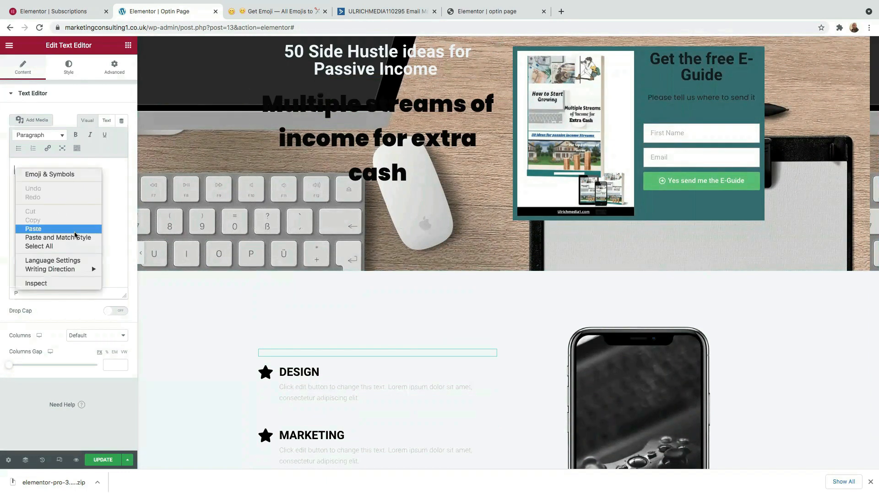
{"action": "left_click", "coordinate": [49, 228]}
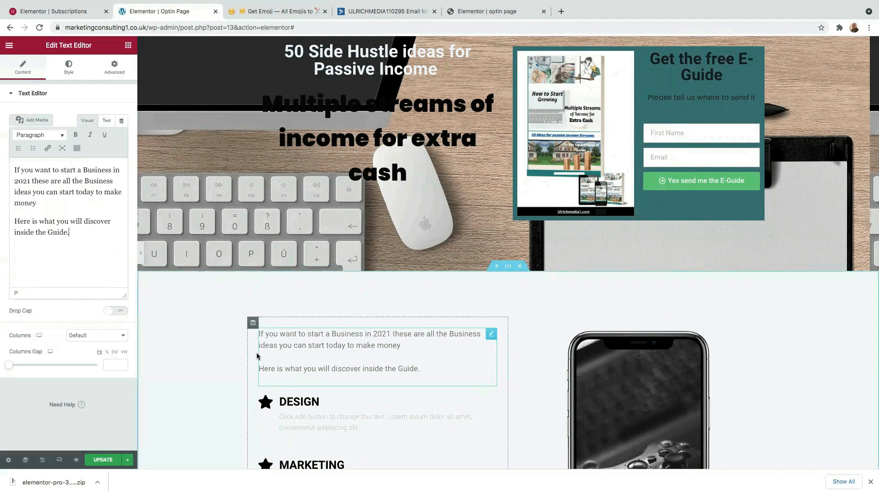
- Change the text color of the "If you want to start a Business in 2021" text to near-black, #242222
{"action": "left_click", "coordinate": [69, 72]}
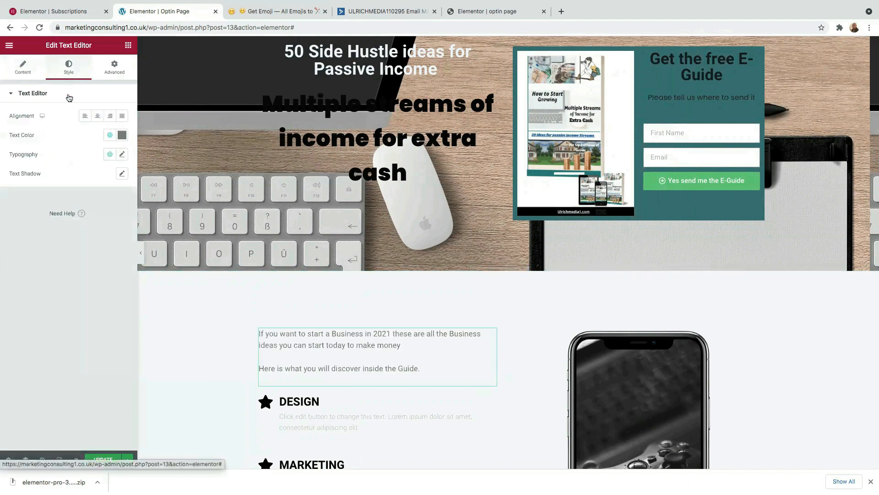
{"action": "left_click", "coordinate": [121, 135]}
{"action": "left_click_drag", "start_coordinate": [17, 208], "coordinate": [21, 235]}
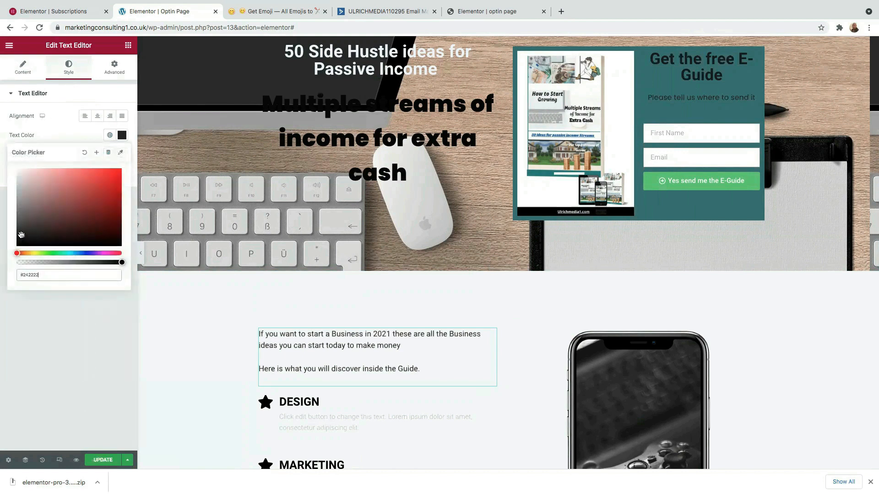
{"action": "left_click", "coordinate": [72, 135]}
- Set the font family of the guide introduction text to Poppins and center-align it
{"action": "left_click", "coordinate": [122, 154]}
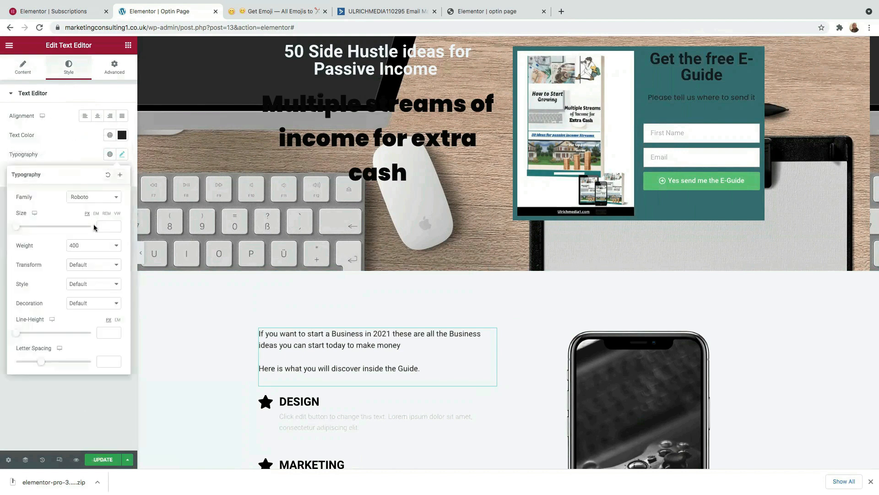
{"action": "left_click", "coordinate": [97, 200]}
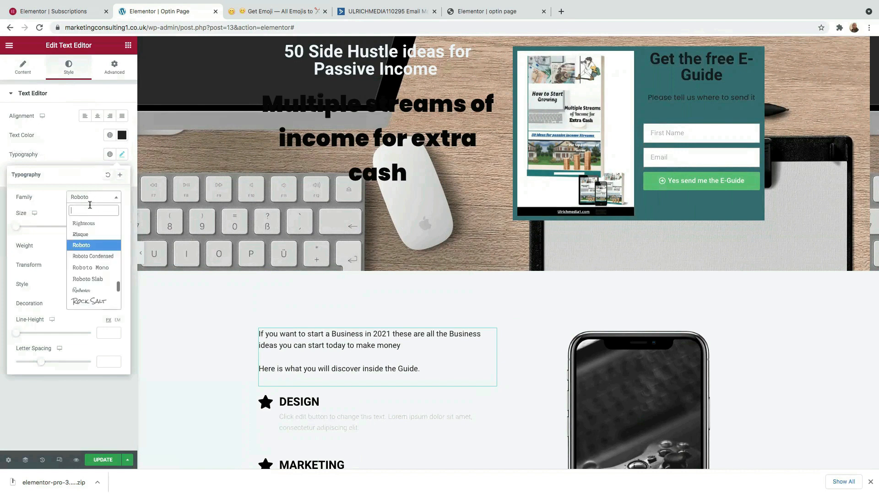
{"action": "type", "text": "poppin"}
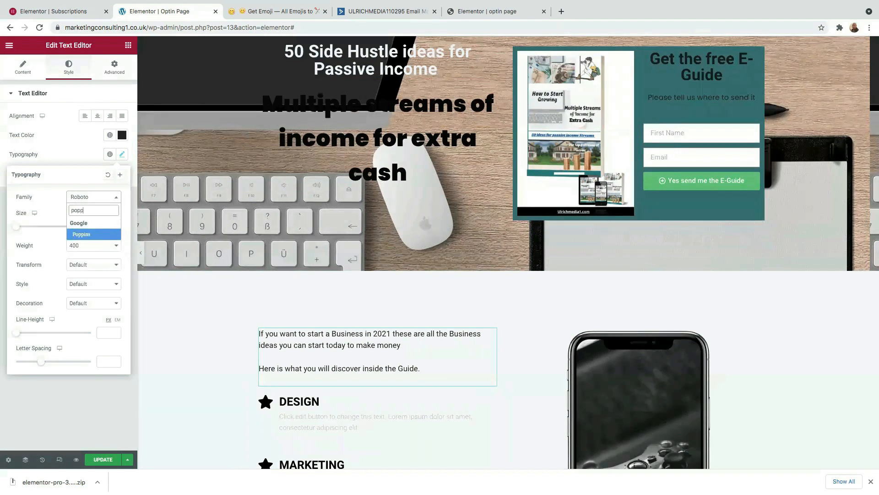
{"action": "left_click", "coordinate": [95, 236]}
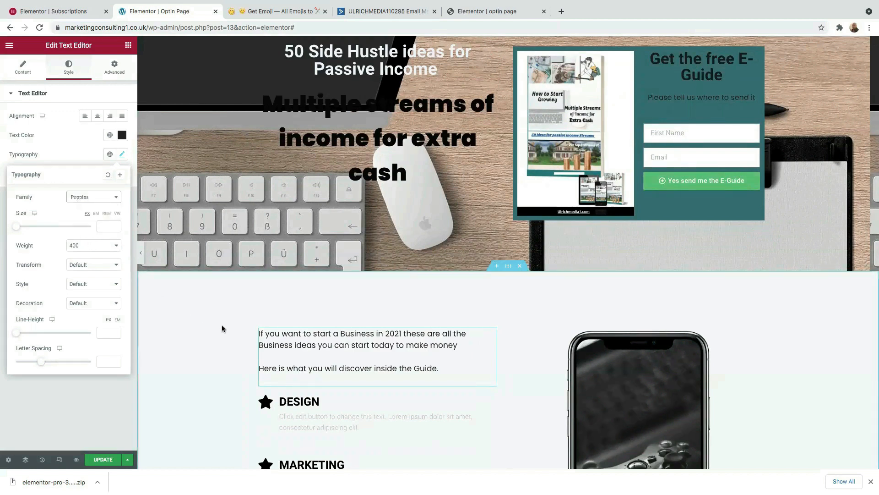
{"action": "left_click", "coordinate": [97, 116]}
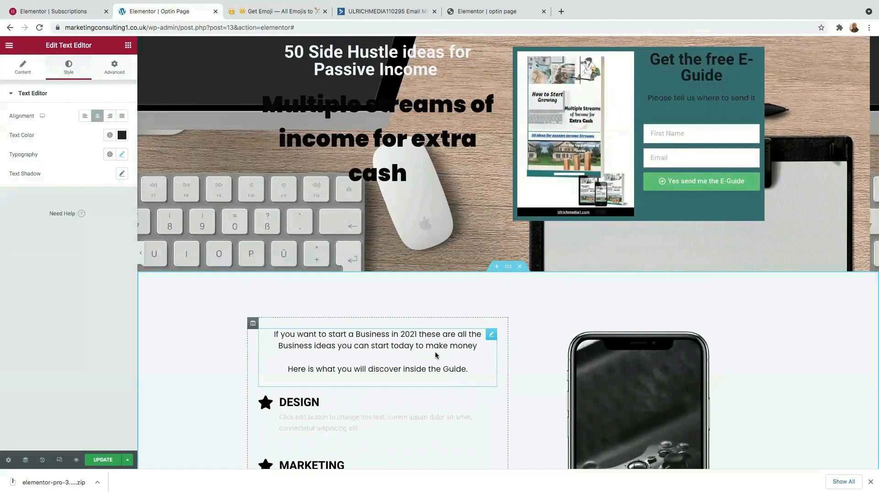
- Add a Divider widget between the guide introduction text and the DESIGN item
{"action": "scroll", "coordinate": [435, 355], "scroll_direction": "down", "scroll_amount": 1}
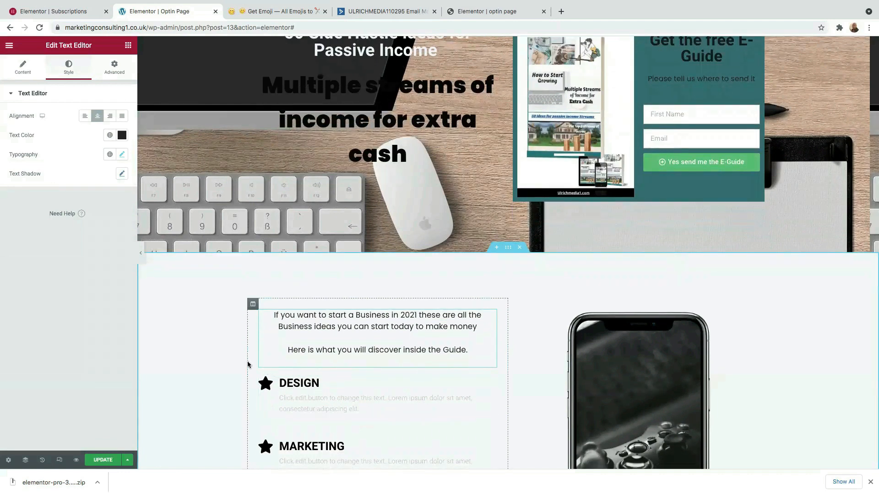
{"action": "left_click", "coordinate": [129, 45]}
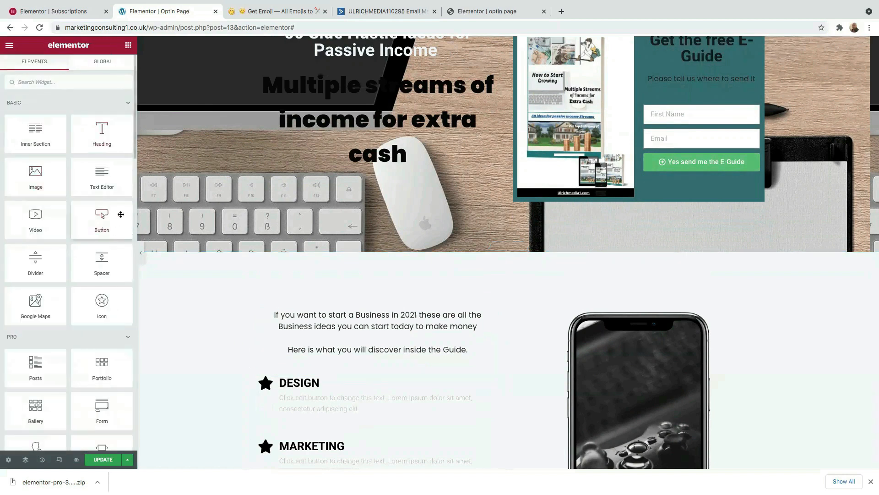
{"action": "left_click_drag", "start_coordinate": [45, 264], "coordinate": [324, 360]}
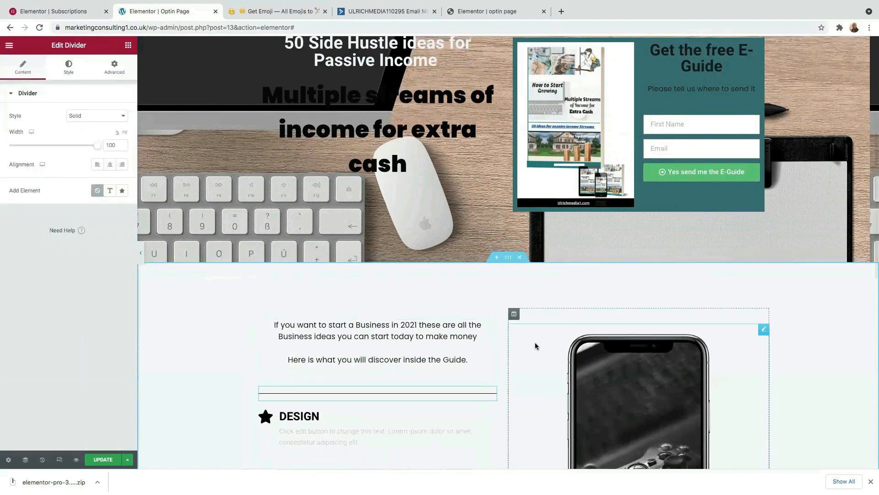
{"action": "scroll", "coordinate": [385, 383], "scroll_direction": "down", "scroll_amount": 2}
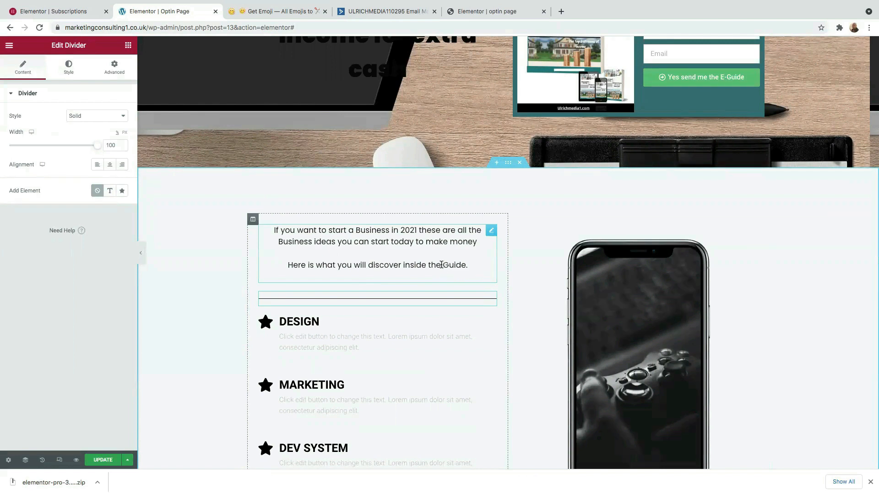
{"action": "left_click", "coordinate": [412, 283]}
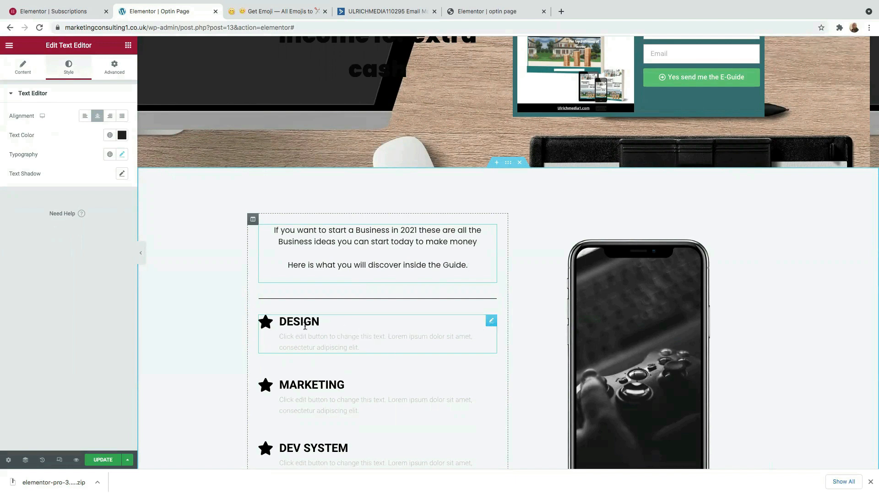
- Duplicate the DESIGN icon box and delete the duplicate
{"action": "right_click", "coordinate": [494, 323]}
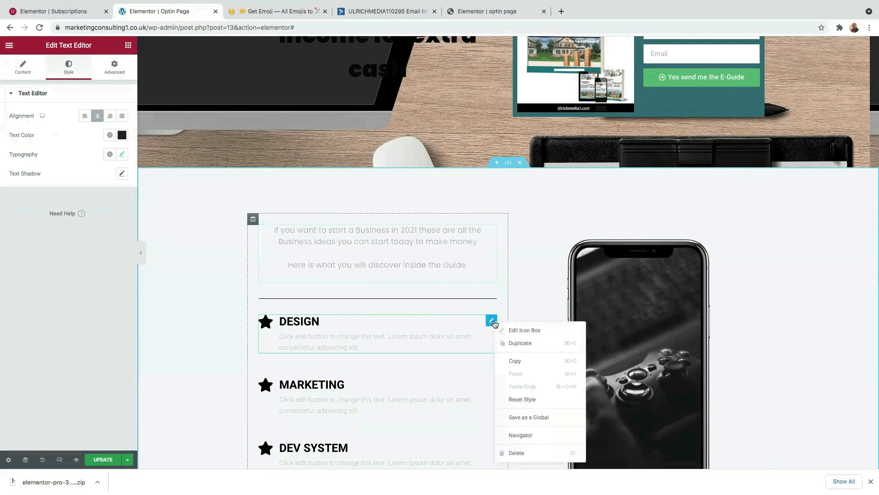
{"action": "left_click", "coordinate": [520, 345]}
{"action": "scroll", "coordinate": [293, 275], "scroll_direction": "down", "scroll_amount": 3}
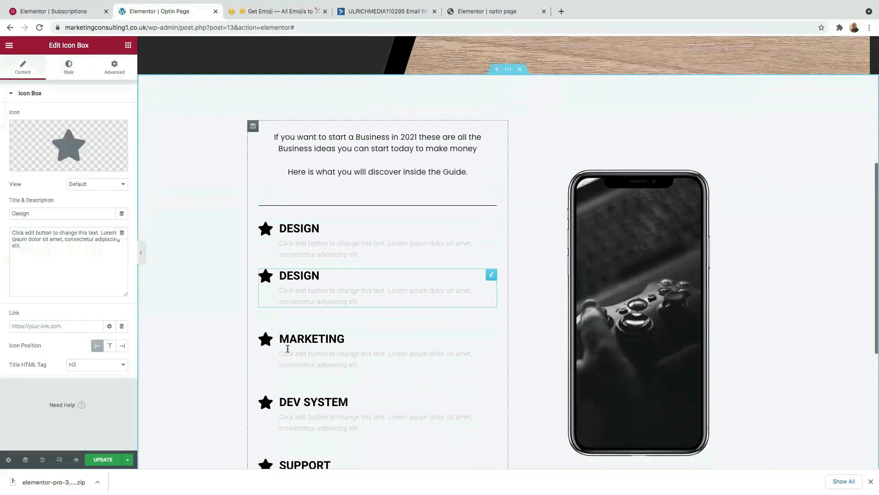
{"action": "right_click", "coordinate": [495, 273]}
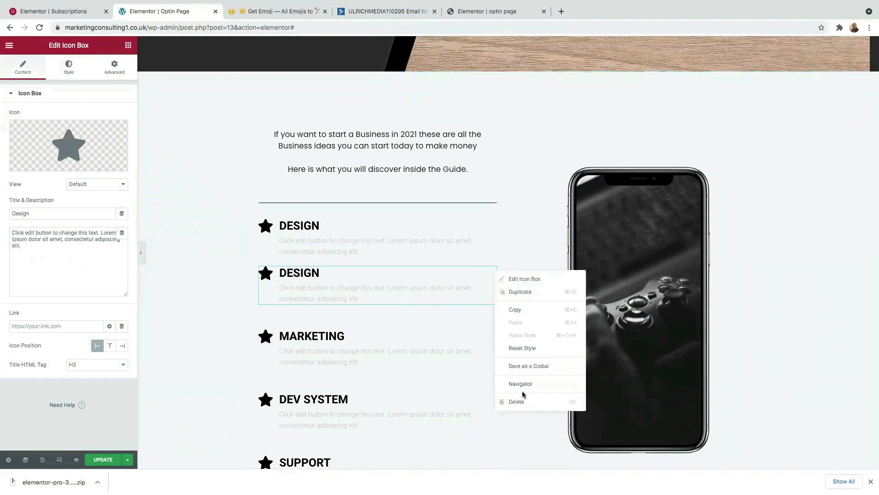
{"action": "left_click", "coordinate": [512, 401]}
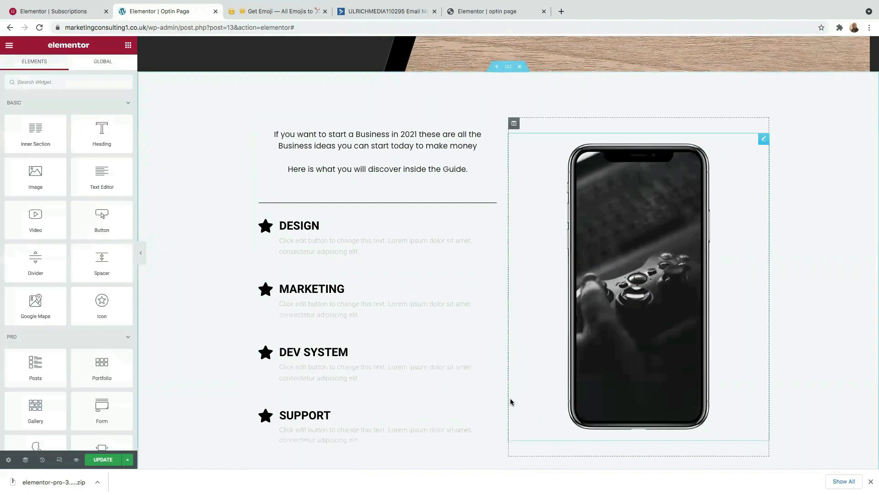
- Replace the DESIGN item's star with the Check icon found by searching the icon library for "check"
{"action": "left_click", "coordinate": [268, 229]}
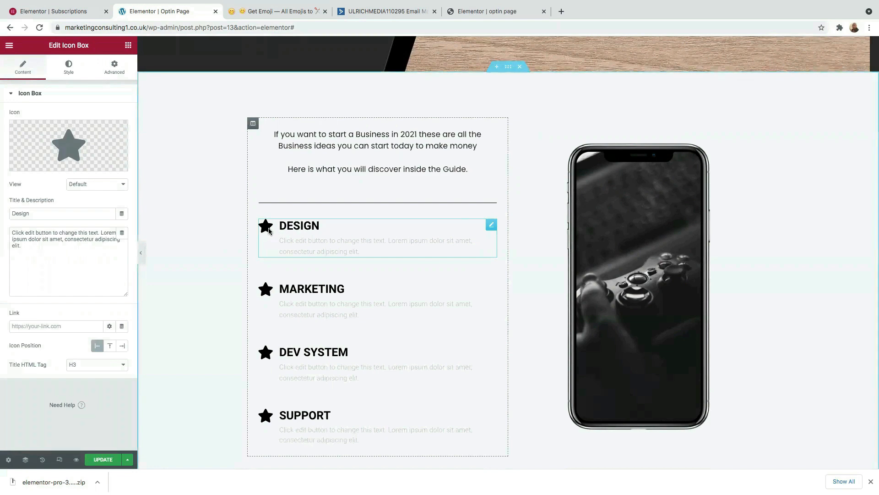
{"action": "left_click", "coordinate": [72, 146]}
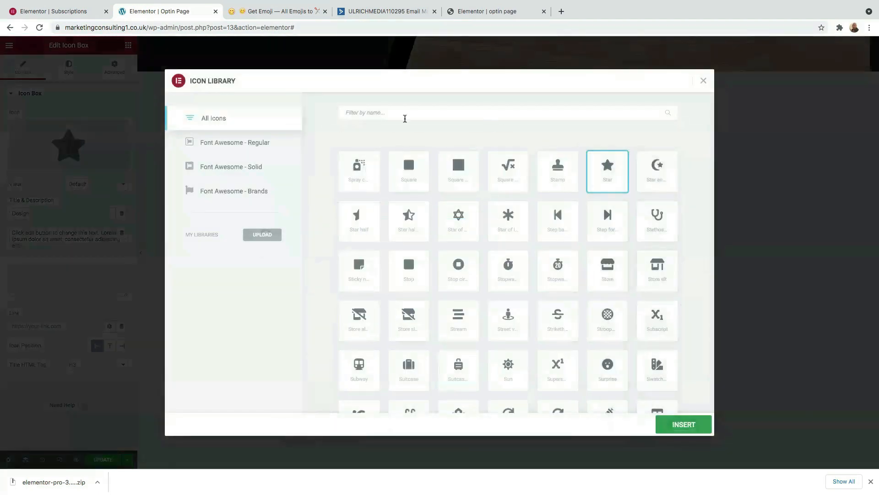
{"action": "type", "text": "check"}
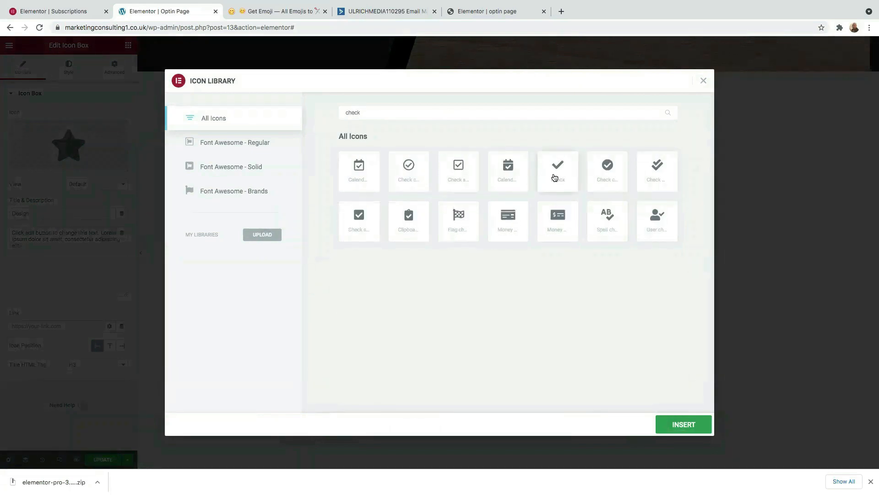
{"action": "left_click", "coordinate": [560, 174]}
{"action": "left_click", "coordinate": [681, 429]}
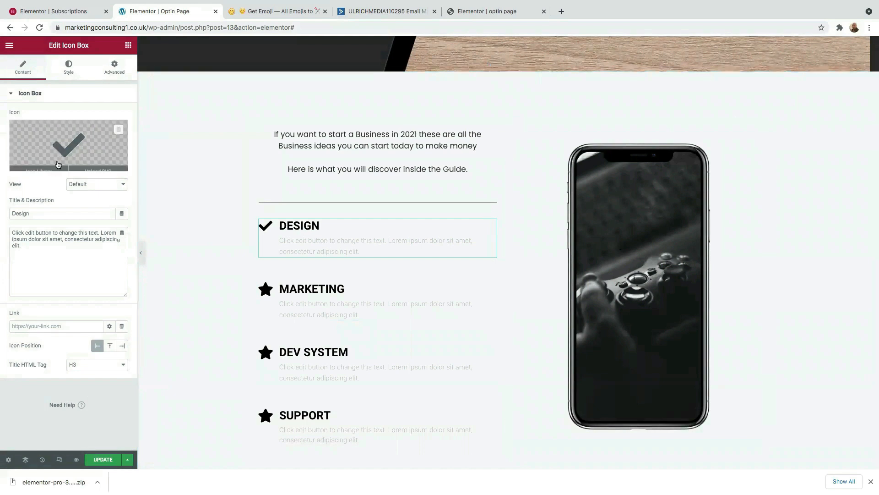
- Set the primary color of the DESIGN item's check icon to green, #45A73E
{"action": "left_click", "coordinate": [69, 66]}
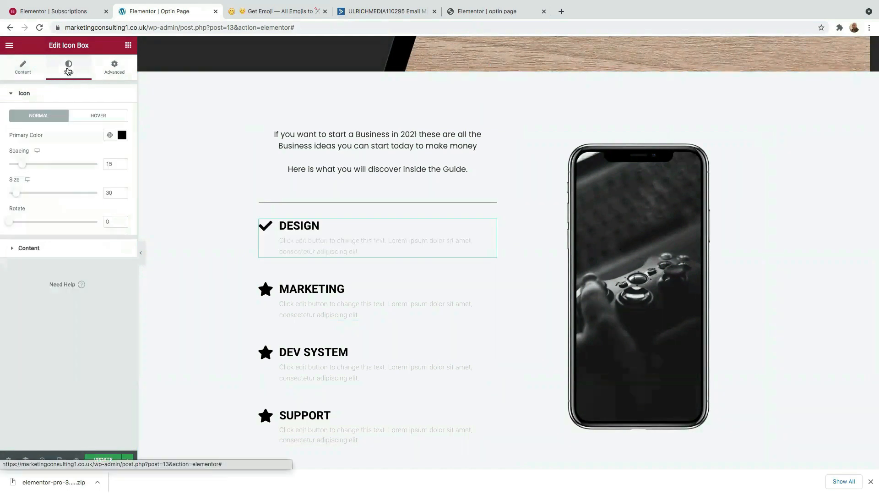
{"action": "left_click", "coordinate": [121, 136]}
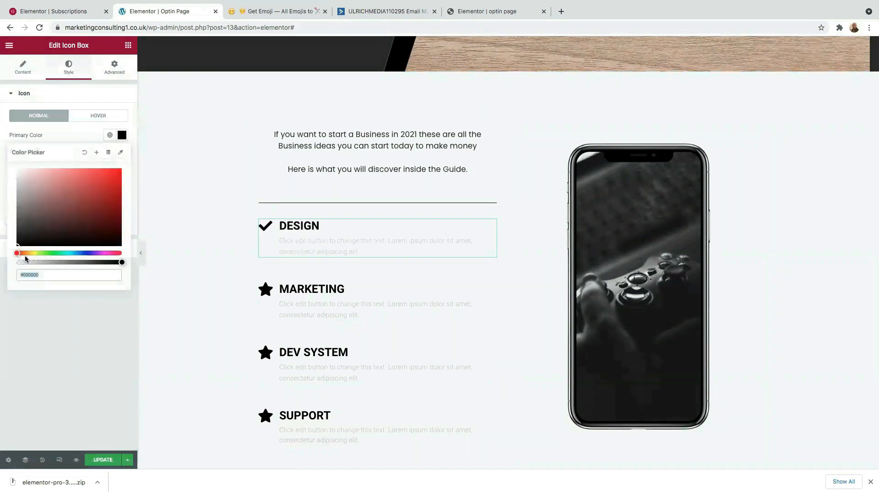
{"action": "left_click_drag", "start_coordinate": [19, 253], "coordinate": [50, 252]}
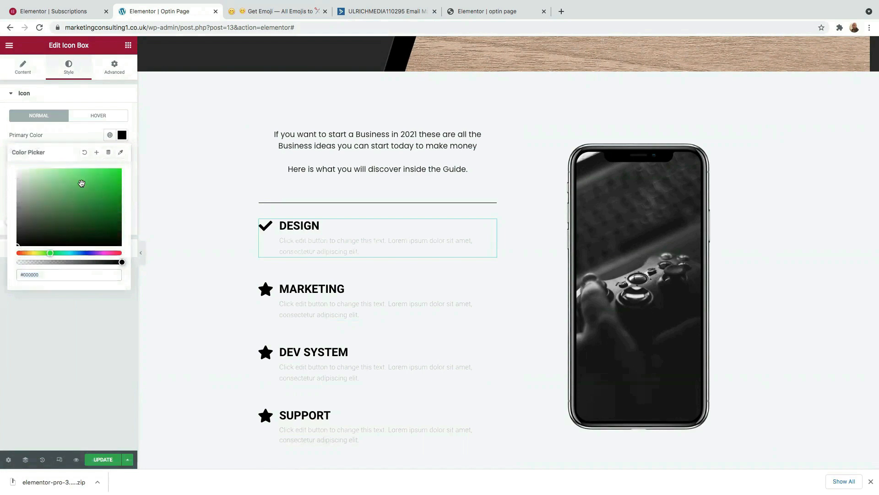
{"action": "mouse_move", "coordinate": [17, 242]}
{"action": "left_mouse_down"}
{"action": "mouse_move", "coordinate": [55, 232]}
{"action": "mouse_move", "coordinate": [84, 186]}
{"action": "mouse_move", "coordinate": [82, 197]}
{"action": "left_mouse_up"}
- Copy the DESIGN icon box and paste only its style onto the MARKETING icon box
{"action": "right_click", "coordinate": [268, 225]}
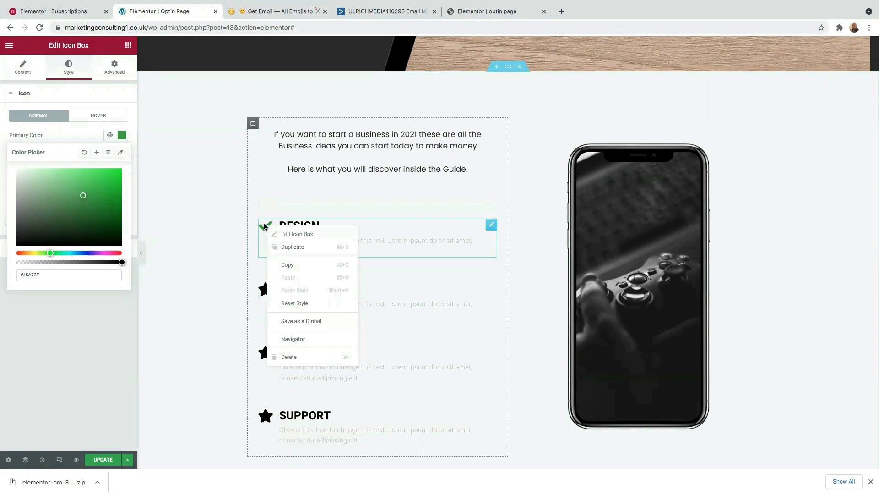
{"action": "left_click", "coordinate": [399, 240]}
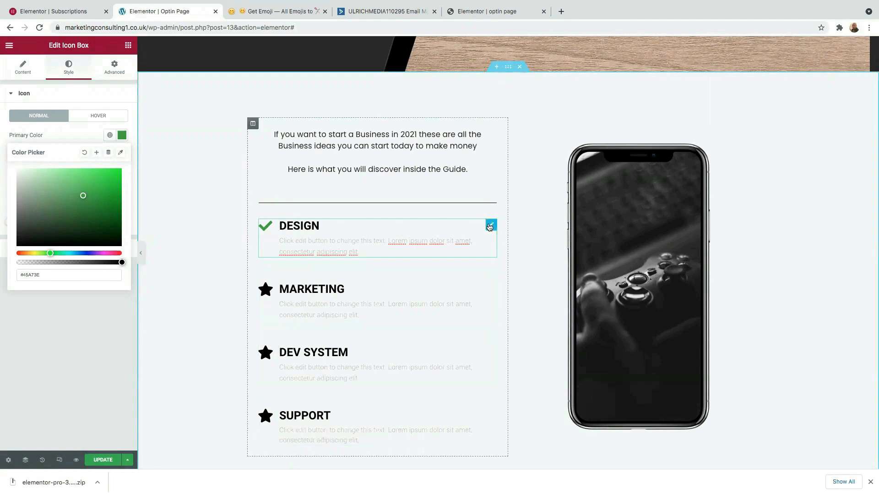
{"action": "right_click", "coordinate": [490, 226]}
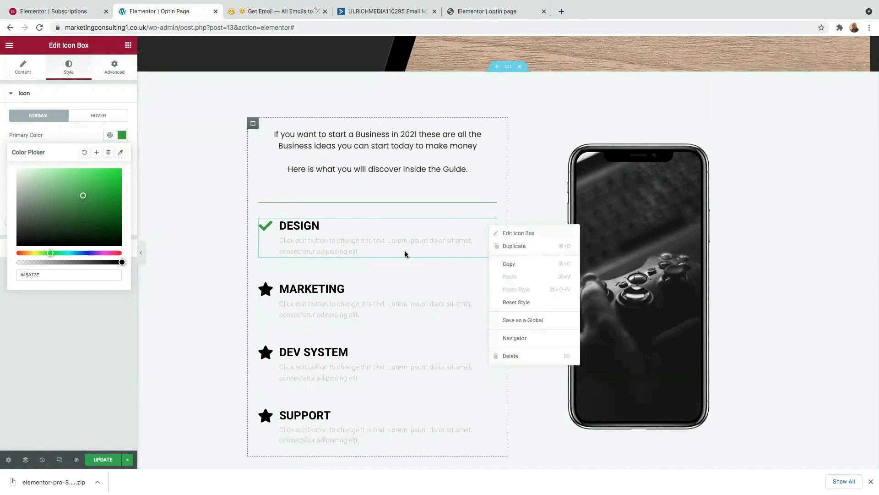
{"action": "left_click", "coordinate": [342, 223]}
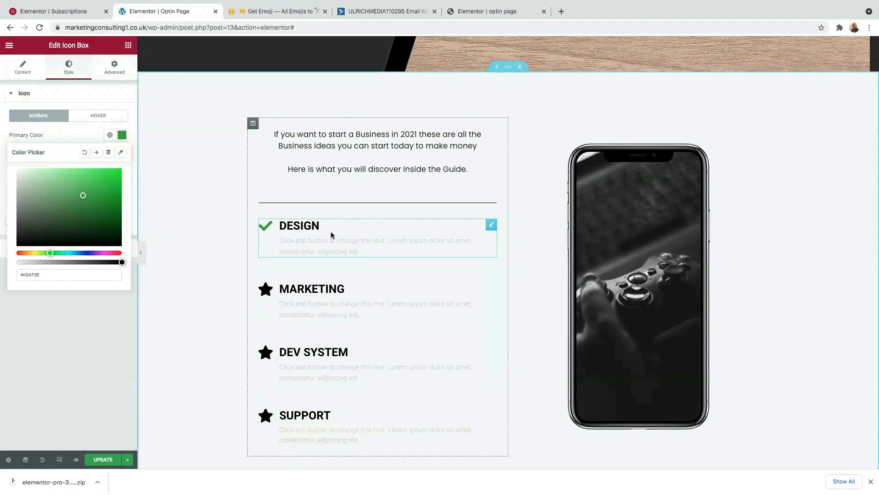
{"action": "right_click", "coordinate": [331, 235]}
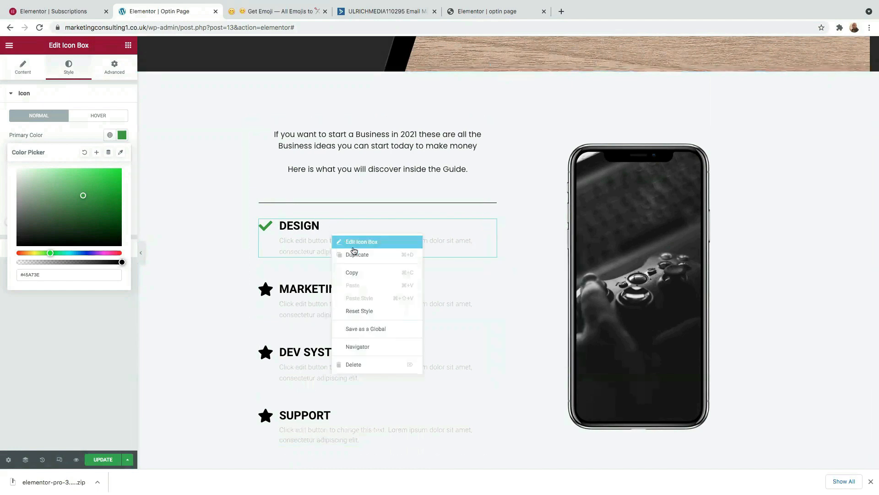
{"action": "left_click", "coordinate": [357, 276]}
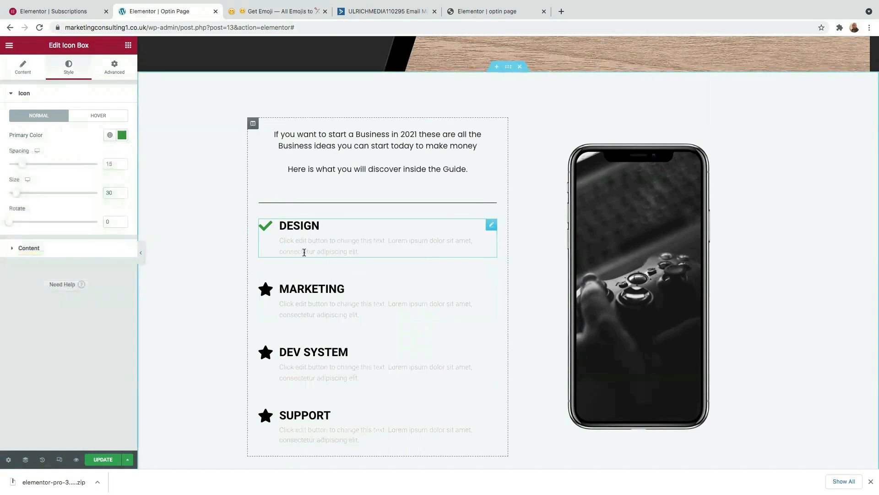
{"action": "right_click", "coordinate": [270, 291]}
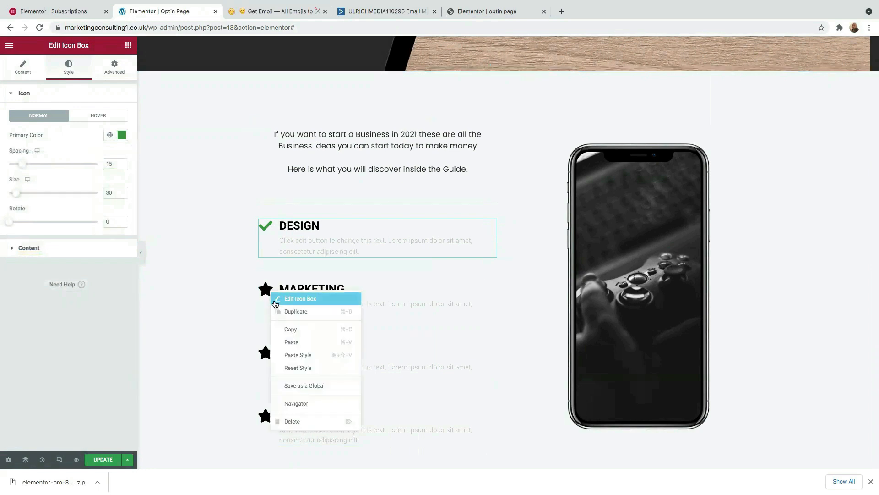
{"action": "left_click", "coordinate": [303, 356]}
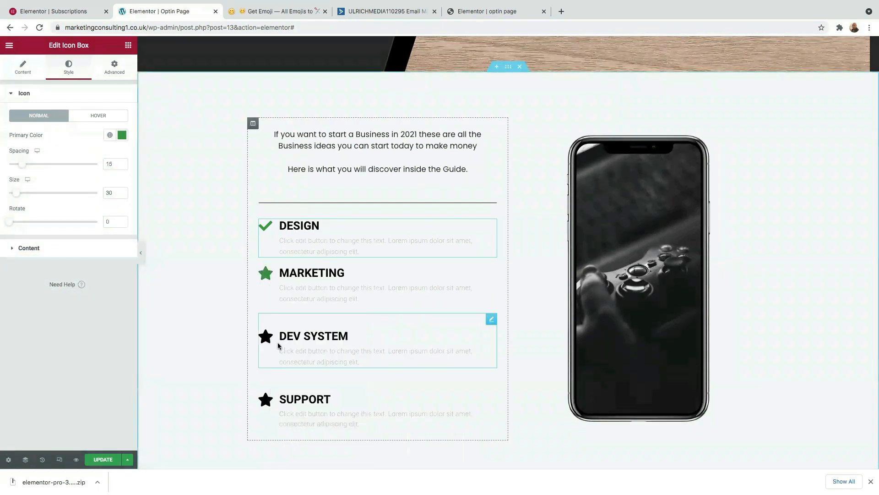
- Paste the copied DESIGN style onto the DEV SYSTEM and SUPPORT icon boxes
{"action": "left_click", "coordinate": [277, 343]}
{"action": "right_click", "coordinate": [278, 336]}
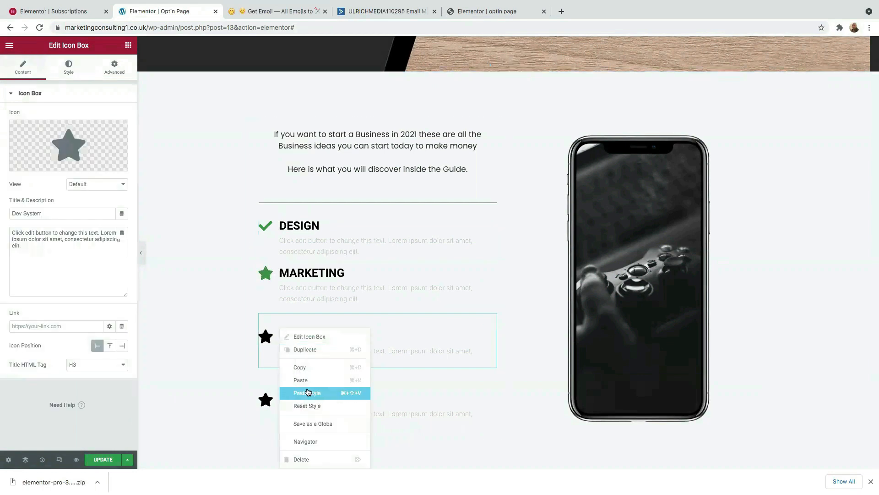
{"action": "left_click", "coordinate": [307, 395]}
{"action": "right_click", "coordinate": [285, 336]}
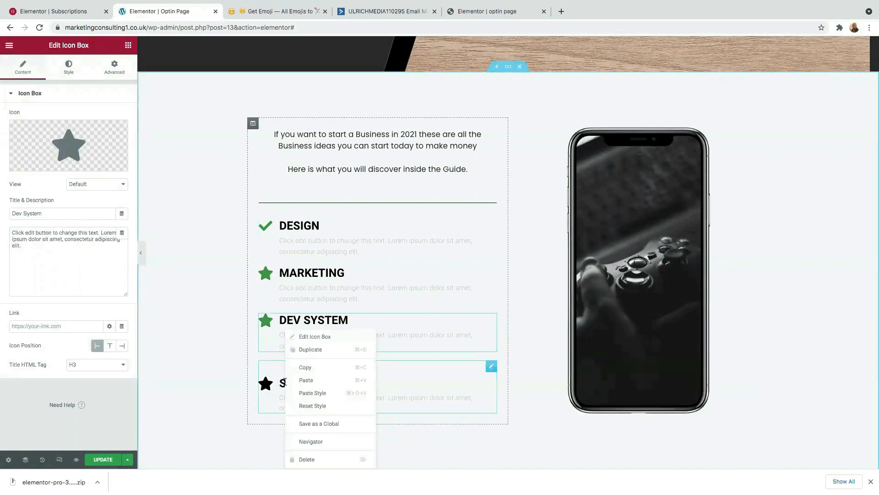
{"action": "left_click", "coordinate": [315, 393]}
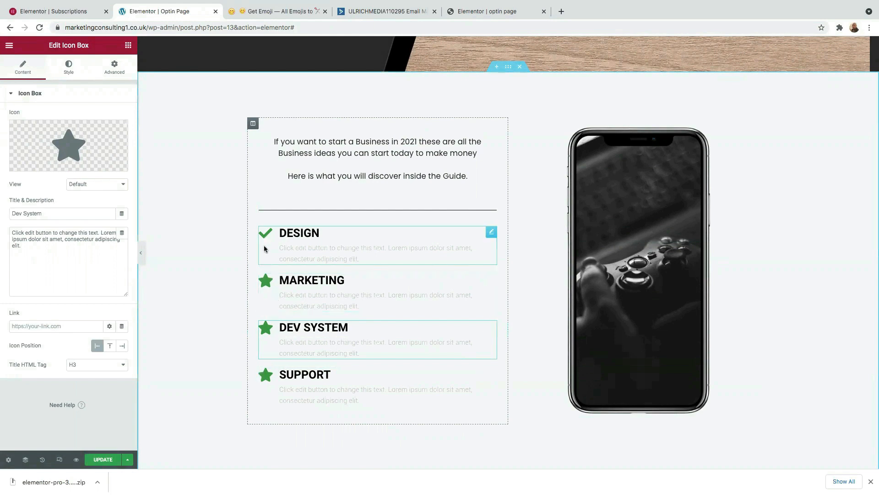
- Replace the stars of the MARKETING, DEV SYSTEM and SUPPORT items with the Check icon from the icon library
{"action": "left_click", "coordinate": [266, 285]}
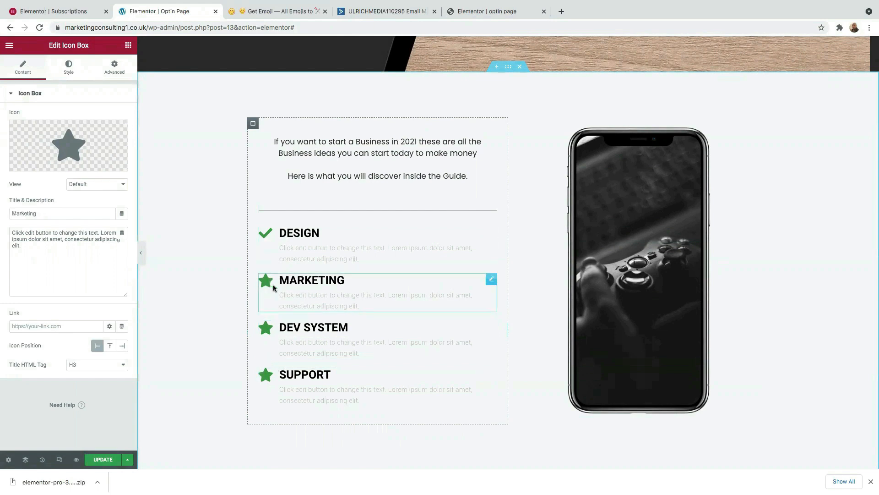
{"action": "left_click", "coordinate": [68, 146]}
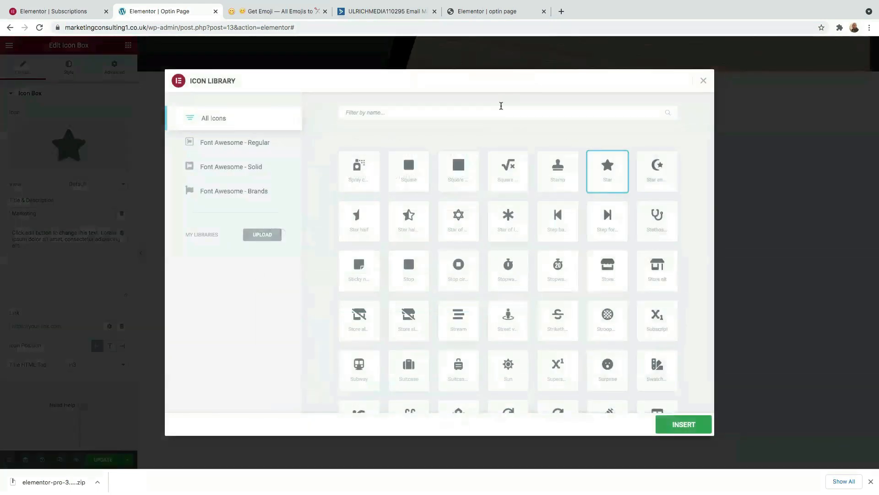
{"action": "left_click", "coordinate": [493, 110]}
{"action": "type", "text": "check"}
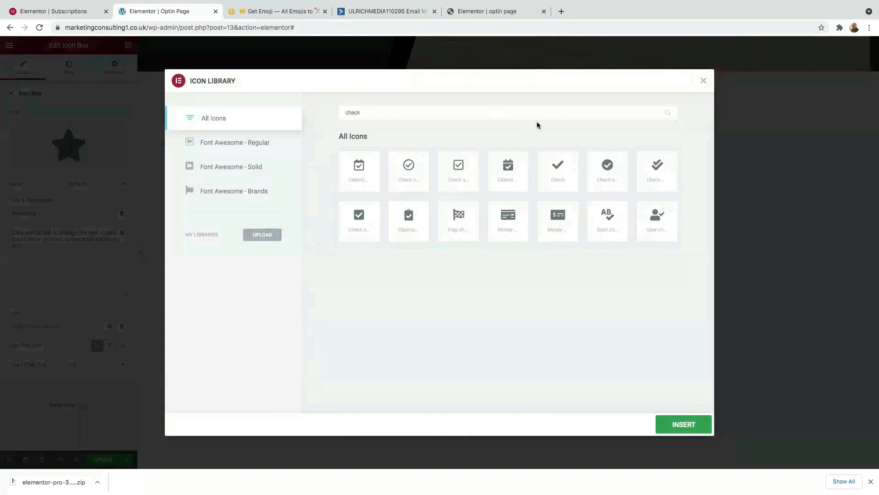
{"action": "left_click", "coordinate": [556, 166]}
{"action": "left_click", "coordinate": [682, 429]}
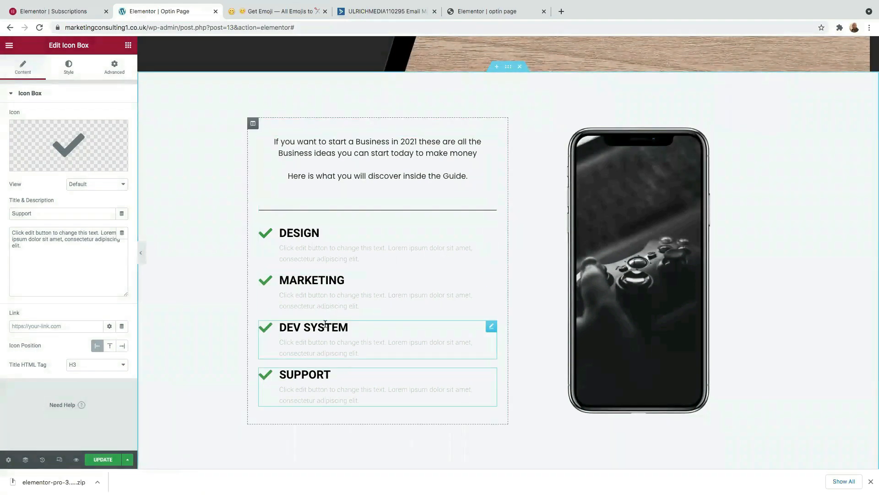
{"action": "left_click", "coordinate": [350, 302]}
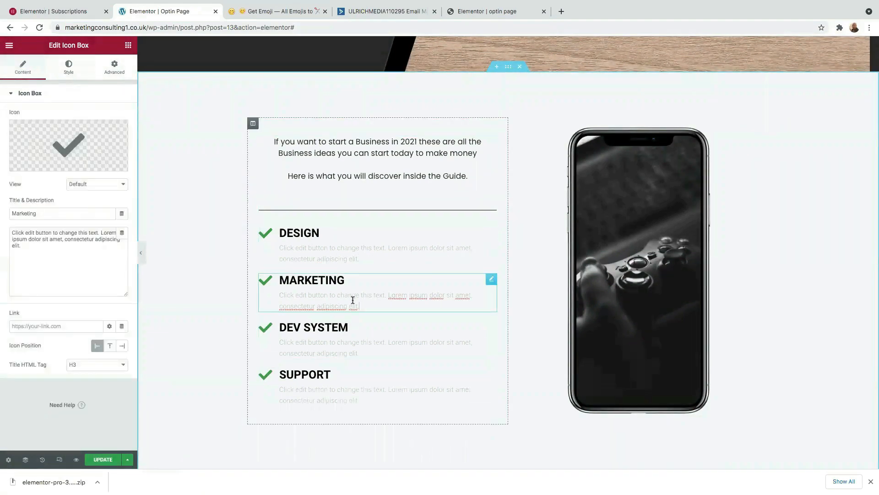
{"action": "left_click", "coordinate": [360, 353]}
{"action": "left_click", "coordinate": [355, 390]}
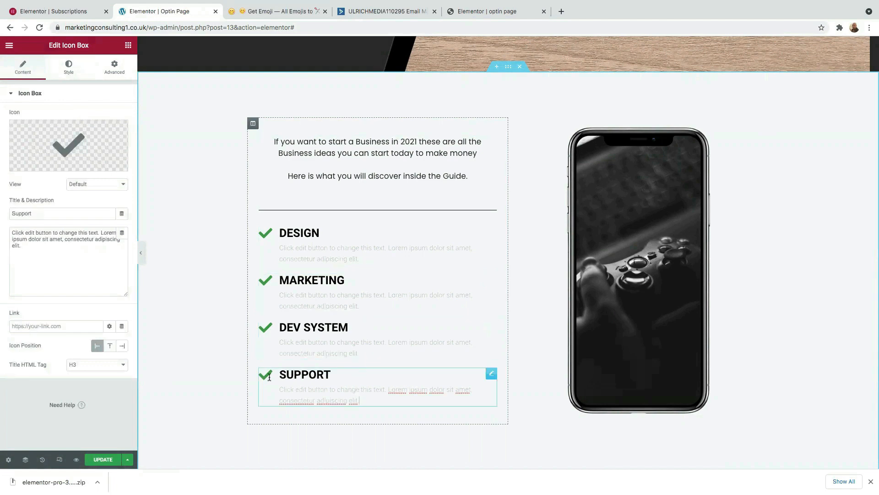
{"action": "left_click_drag", "start_coordinate": [30, 251], "coordinate": [2, 208]}
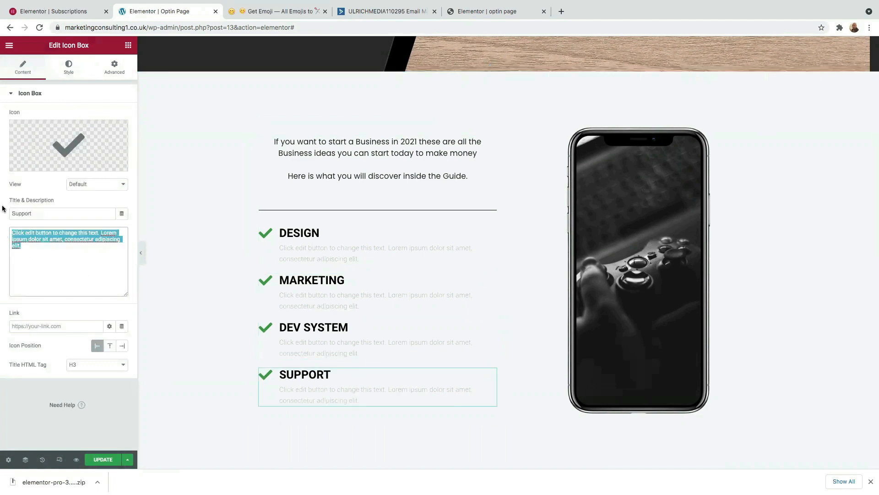
{"action": "left_click", "coordinate": [67, 270]}
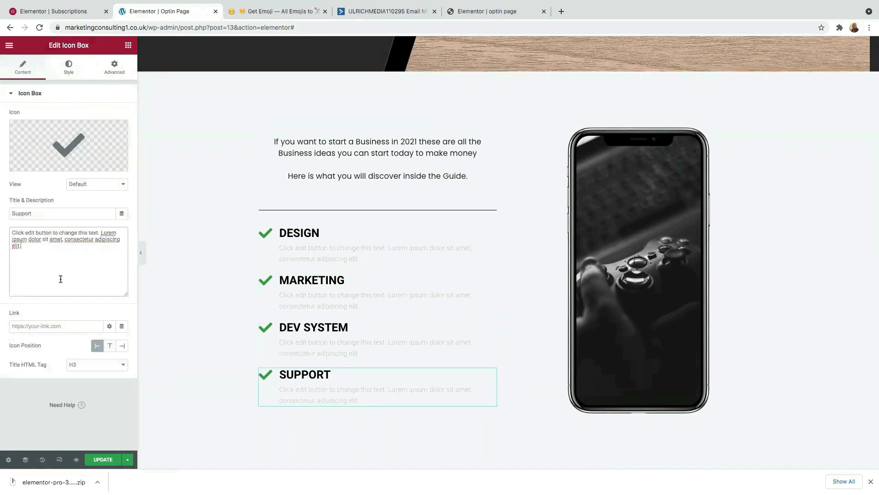
{"action": "left_click", "coordinate": [339, 248]}
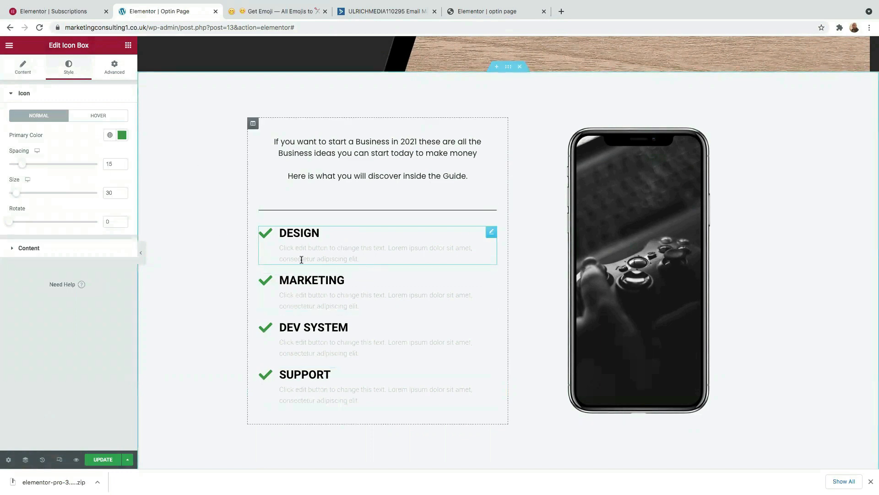
{"action": "left_click", "coordinate": [316, 295]}
{"action": "left_click", "coordinate": [323, 333]}
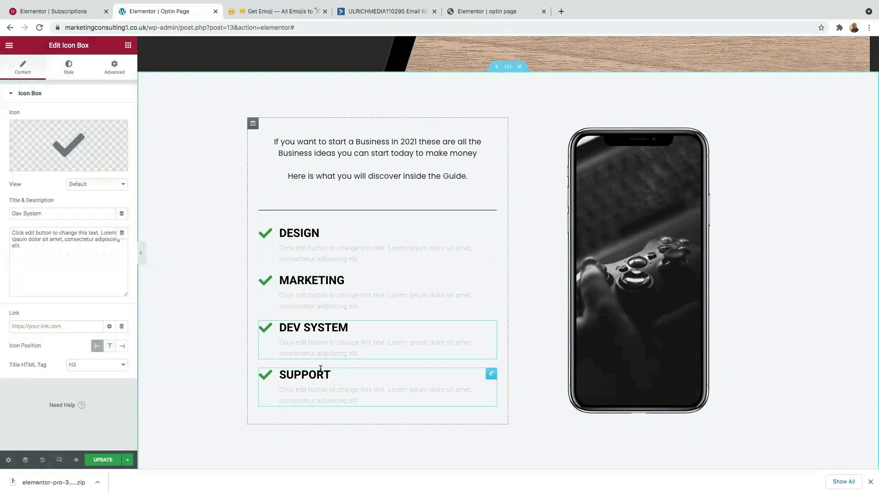
{"action": "left_click", "coordinate": [316, 388]}
- Set the DESIGN item's check icon size to 36 and the MARKETING item's icon spacing to 10
{"action": "left_click", "coordinate": [310, 246]}
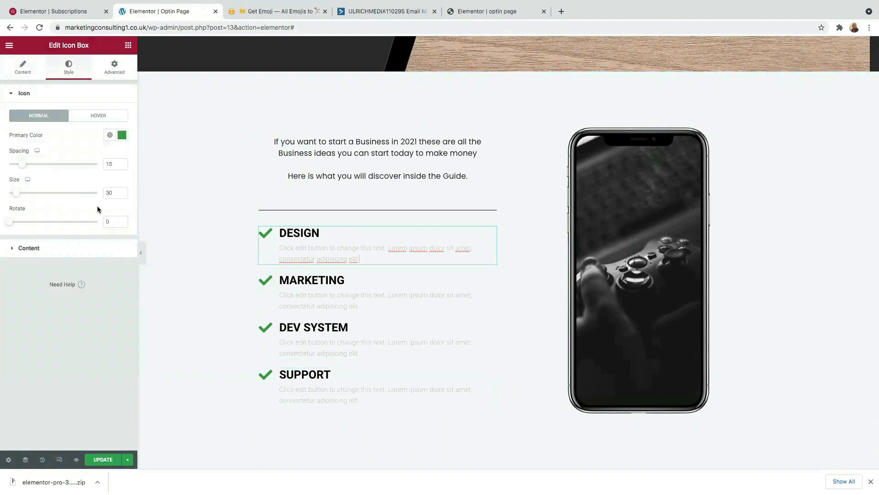
{"action": "left_click_drag", "start_coordinate": [22, 168], "coordinate": [18, 196]}
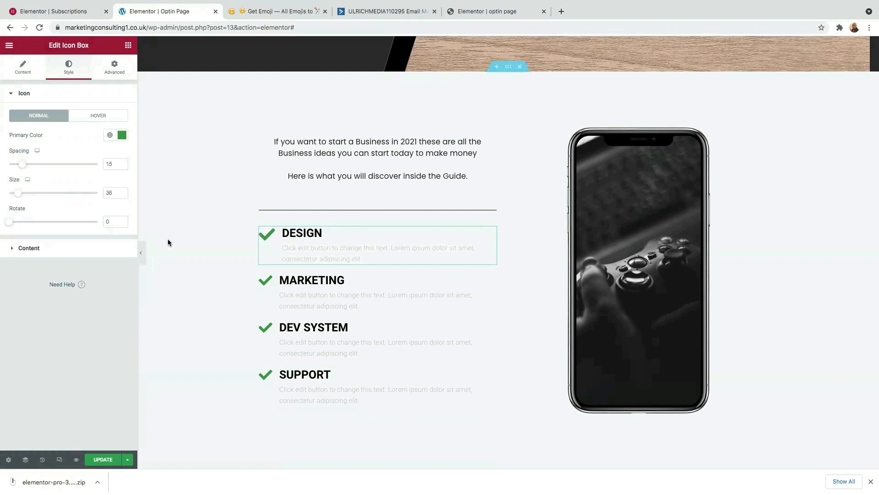
{"action": "left_click", "coordinate": [378, 294]}
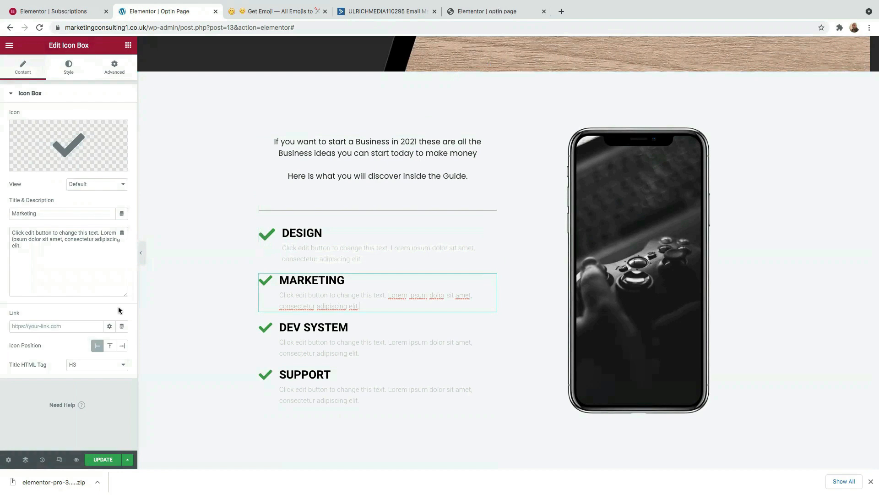
{"action": "left_click", "coordinate": [67, 69]}
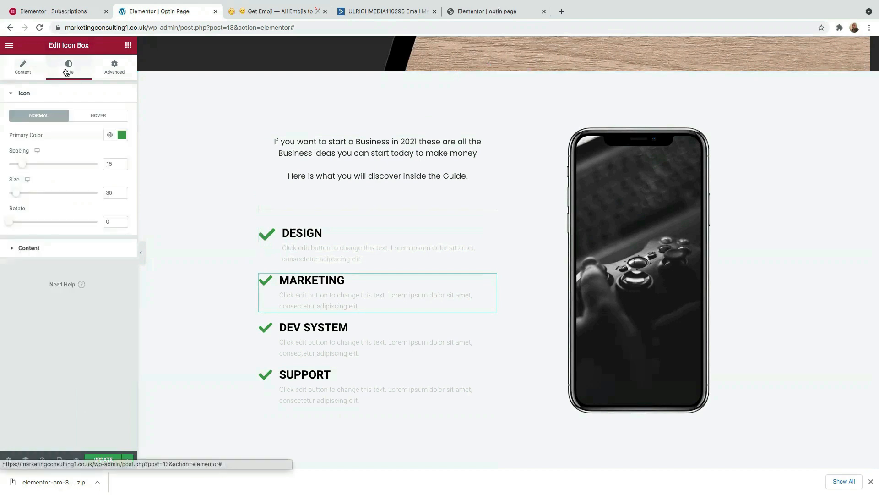
{"action": "left_click_drag", "start_coordinate": [23, 166], "coordinate": [18, 166]}
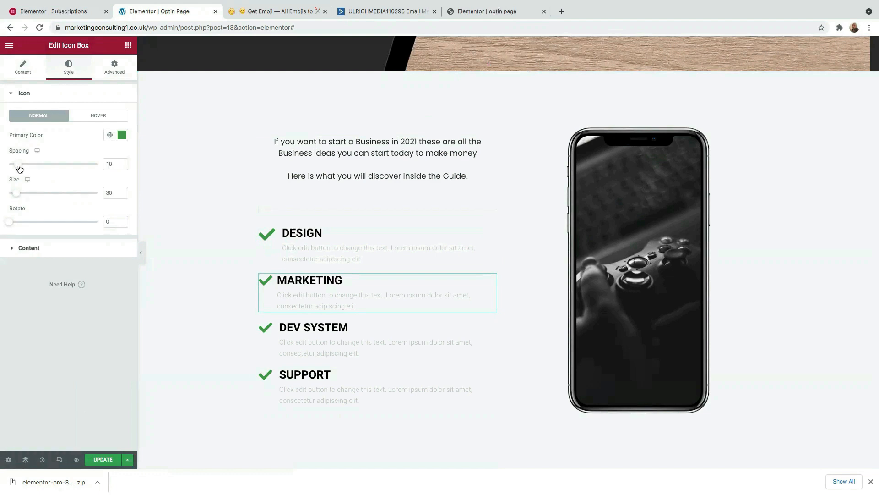
{"action": "left_click", "coordinate": [358, 335]}
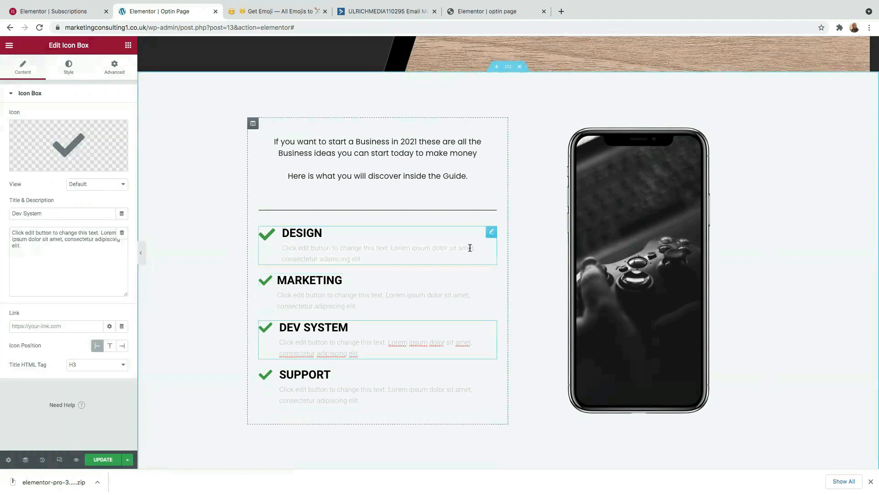
- Replace the phone image beside the guide contents with the photo of the living room with the dark sofa
{"action": "left_click", "coordinate": [607, 221]}
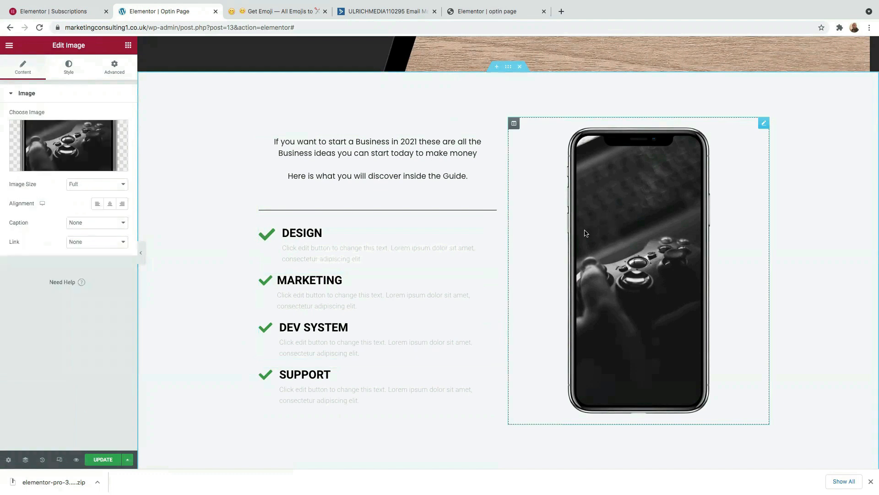
{"action": "left_click", "coordinate": [62, 140]}
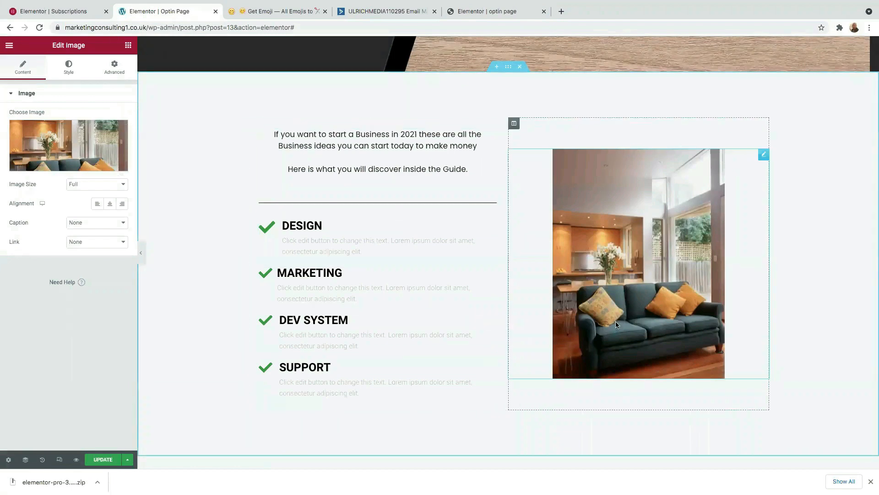
{"action": "scroll", "coordinate": [616, 324], "scroll_direction": "down", "scroll_amount": 3}
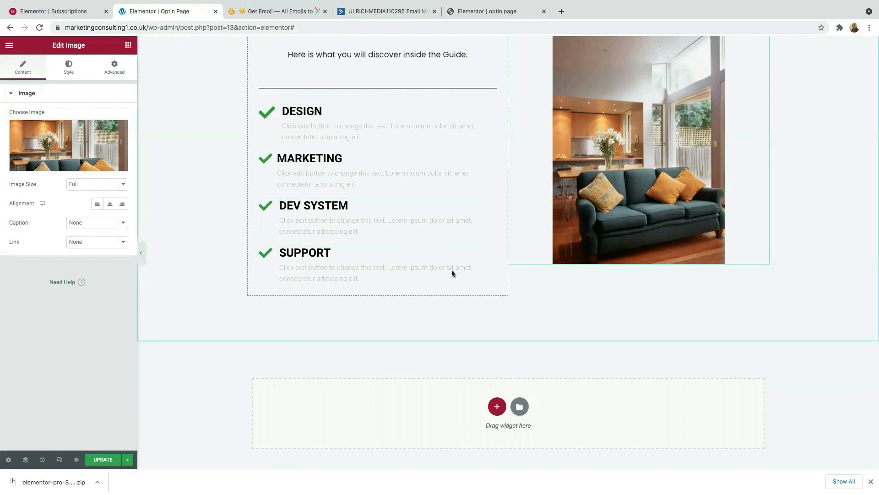
{"action": "scroll", "coordinate": [509, 359], "scroll_direction": "up", "scroll_amount": 10}
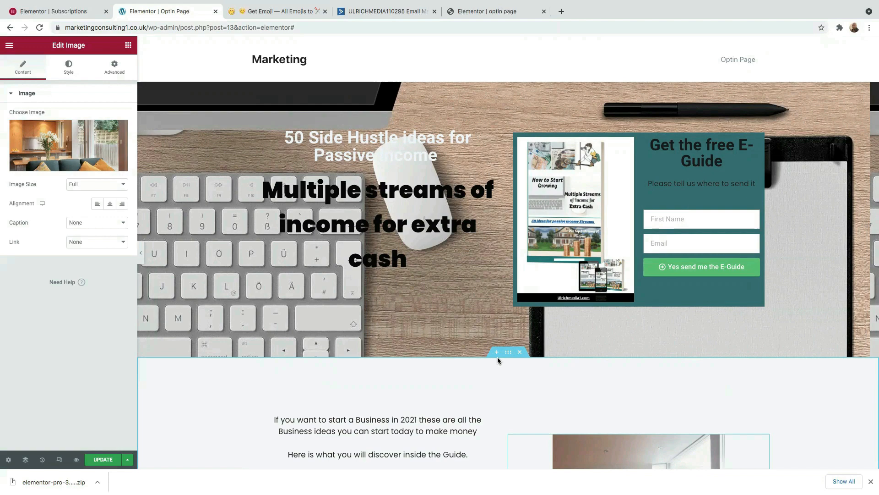
- Open the template library for the empty area below the guide-contents section and filter its blocks to the Testimonials category
{"action": "scroll", "coordinate": [471, 388], "scroll_direction": "down", "scroll_amount": 10}
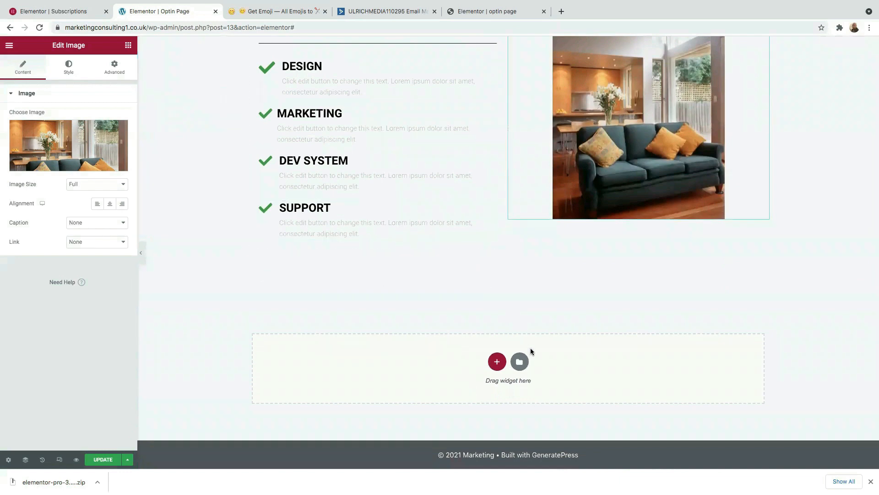
{"action": "left_click", "coordinate": [520, 364]}
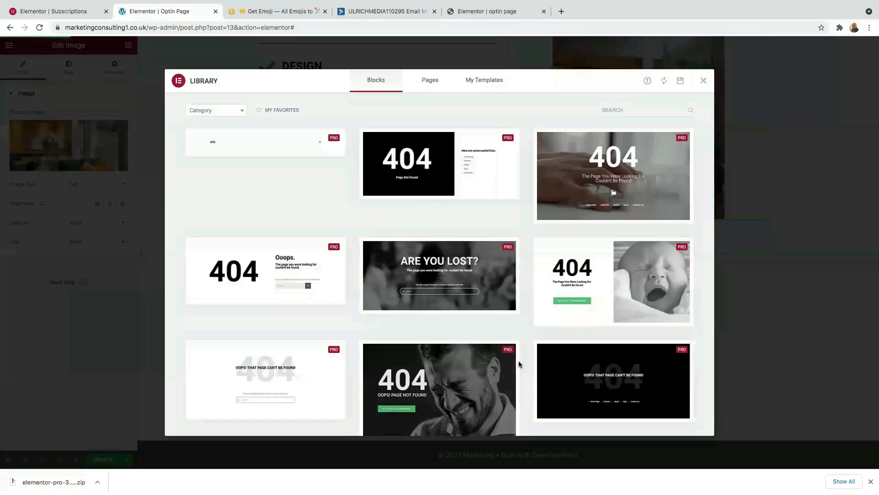
{"action": "left_click", "coordinate": [222, 113]}
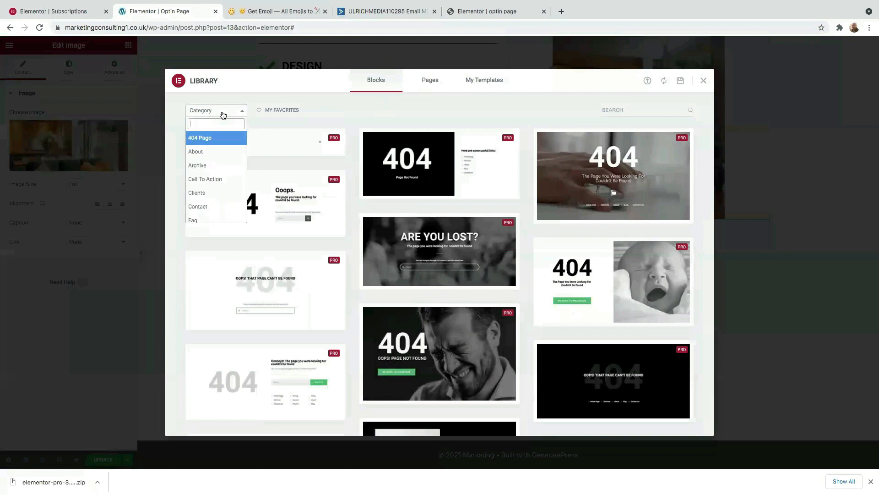
{"action": "type", "text": "testimonia"}
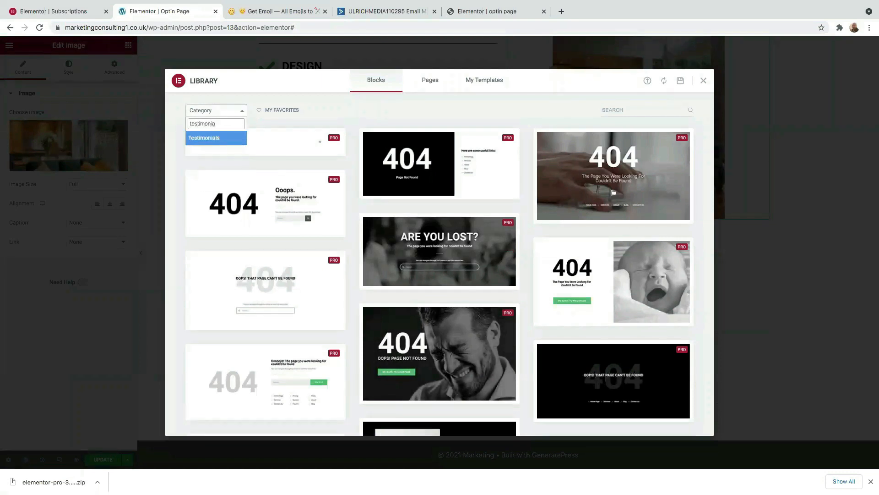
{"action": "left_click", "coordinate": [204, 139]}
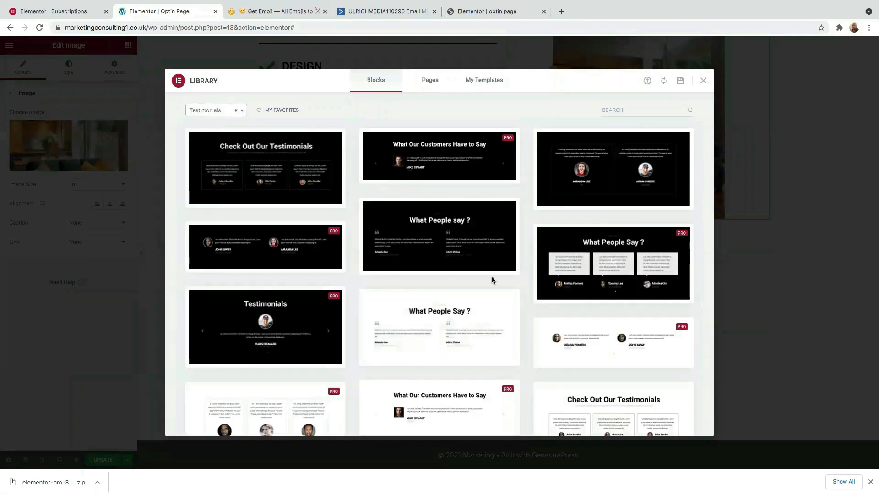
- Insert the light "What People Say ?" testimonial block with three black speech bubbles below the guide-contents section
{"action": "scroll", "coordinate": [390, 343], "scroll_direction": "down", "scroll_amount": 5}
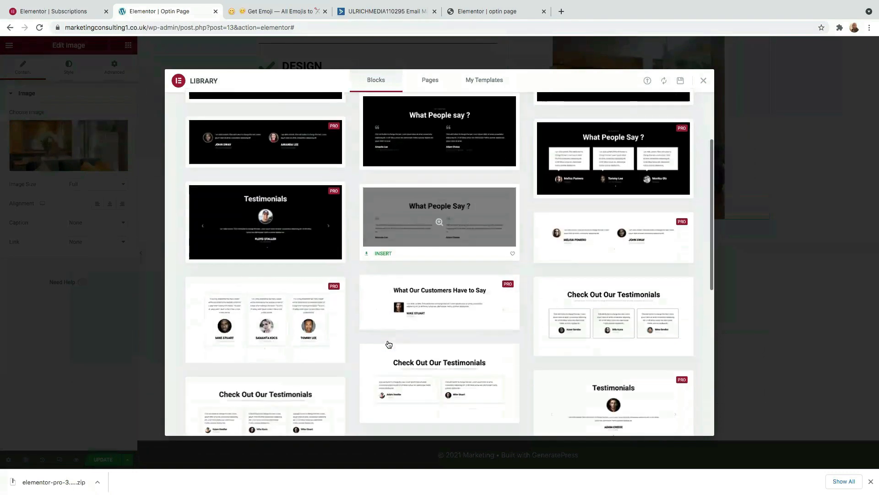
{"action": "scroll", "coordinate": [599, 310], "scroll_direction": "down", "scroll_amount": 6}
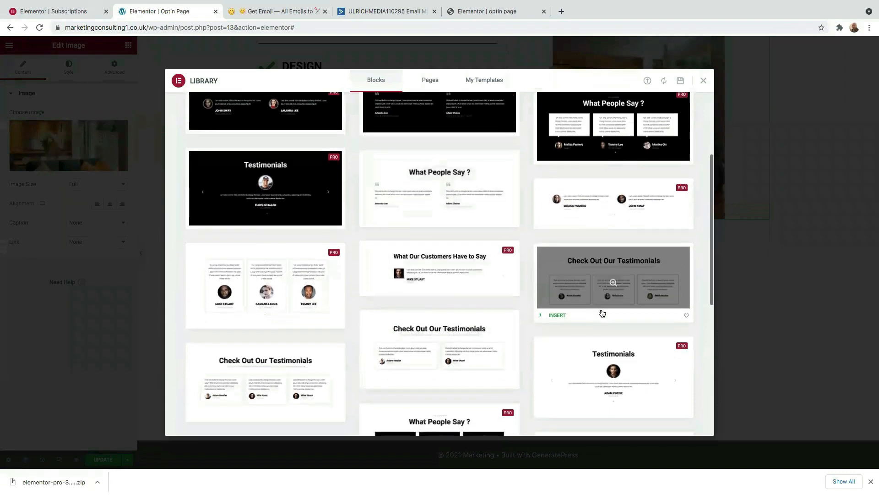
{"action": "scroll", "coordinate": [598, 313], "scroll_direction": "down", "scroll_amount": 1}
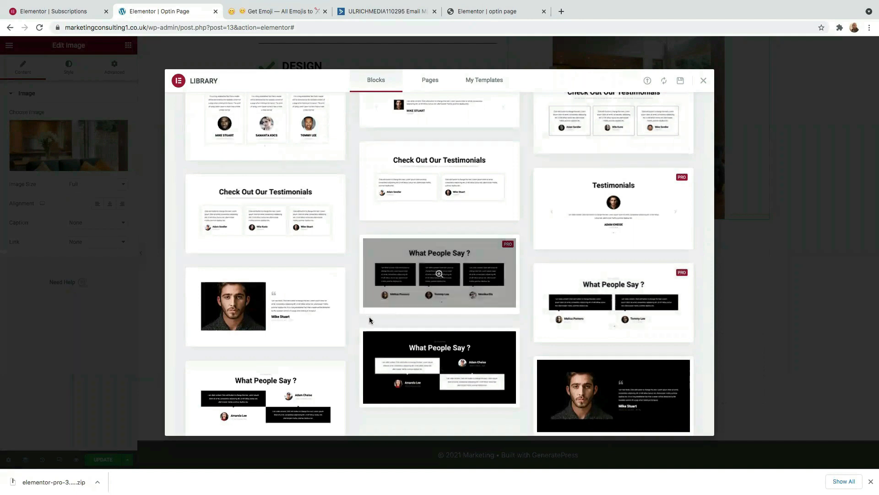
{"action": "left_click", "coordinate": [381, 307]}
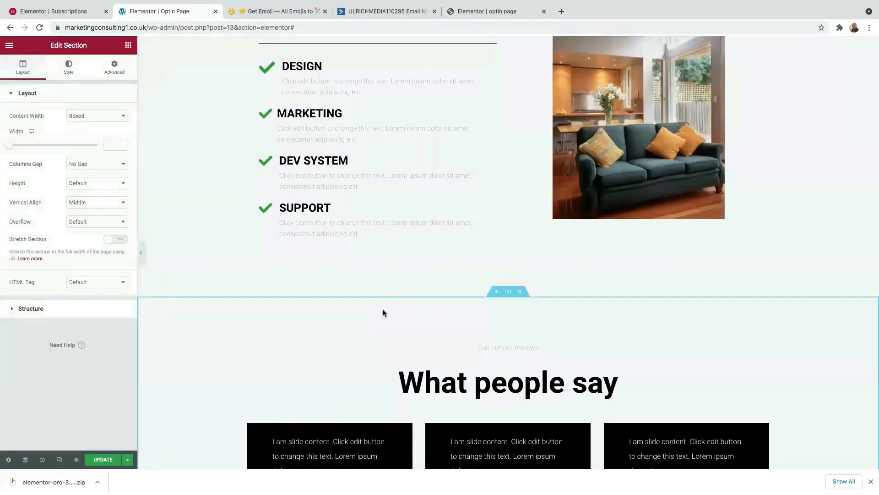
{"action": "scroll", "coordinate": [460, 360], "scroll_direction": "down", "scroll_amount": 4}
{"action": "scroll", "coordinate": [459, 361], "scroll_direction": "down", "scroll_amount": 5}
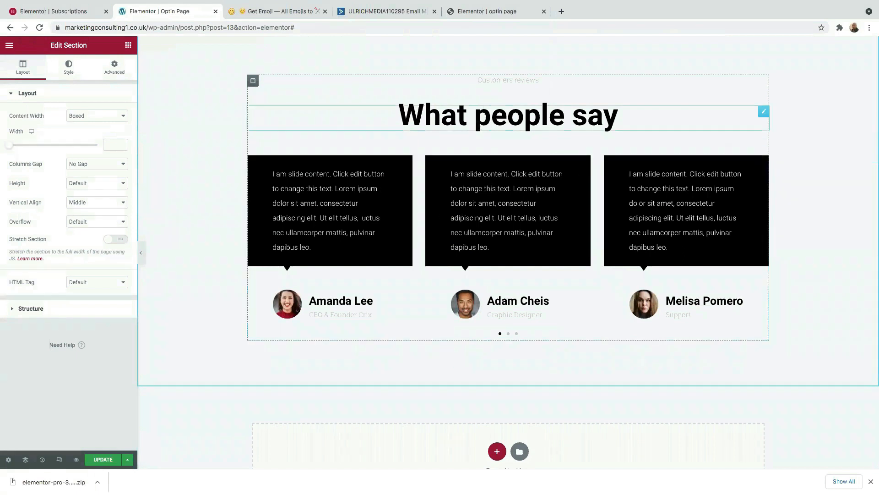
- Delete the "Customers reviews" text above the "What people say" heading
{"action": "scroll", "coordinate": [543, 160], "scroll_direction": "up", "scroll_amount": 3}
{"action": "left_click", "coordinate": [542, 162]}
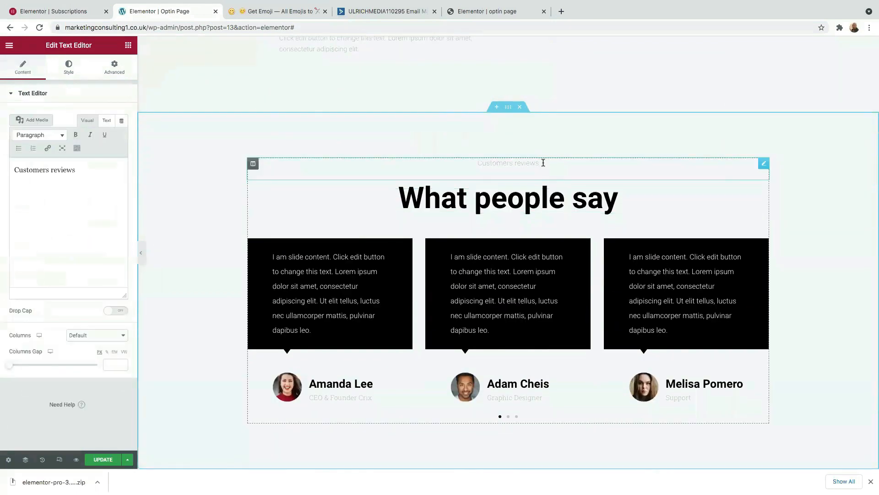
{"action": "right_click", "coordinate": [764, 166]}
{"action": "left_click", "coordinate": [786, 297]}
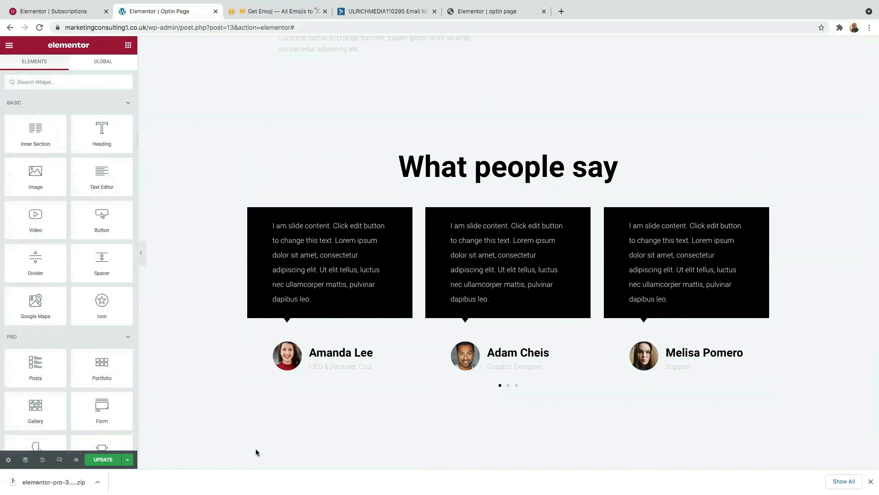
- Clear the job title of the first slide, Item #1, in the testimonial carousel
{"action": "left_click", "coordinate": [288, 358]}
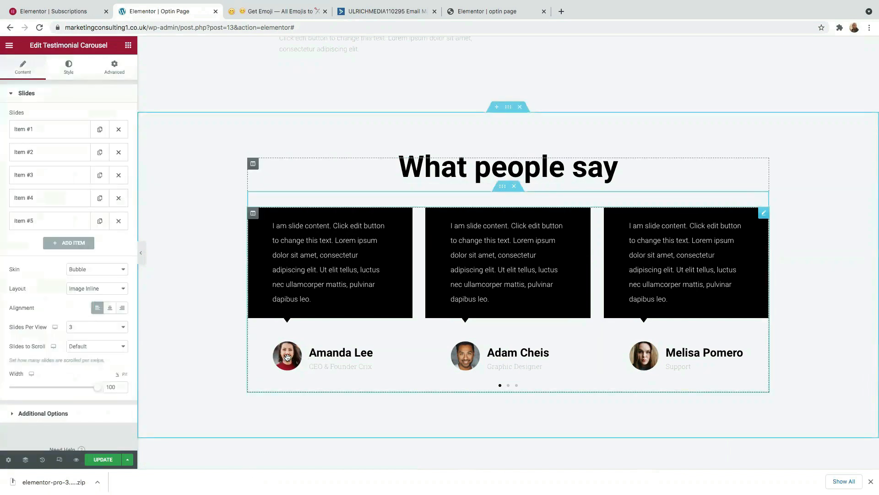
{"action": "left_click", "coordinate": [40, 130]}
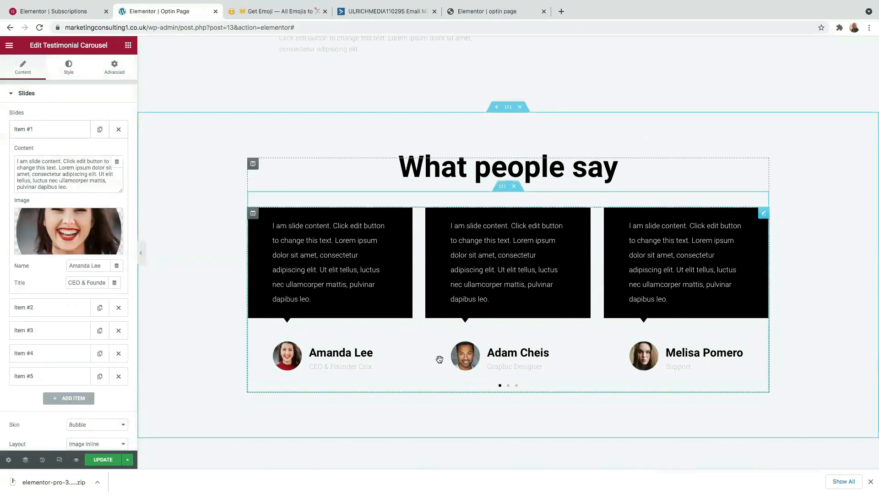
{"action": "left_click", "coordinate": [100, 266]}
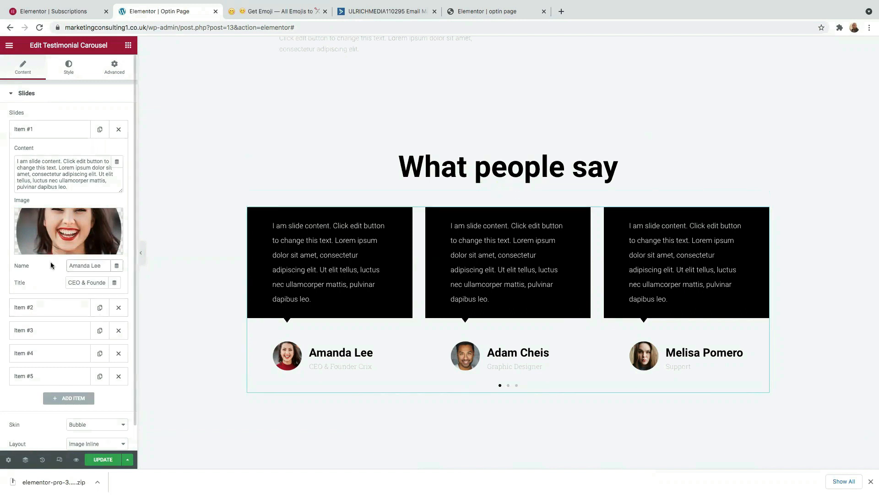
{"action": "left_click", "coordinate": [107, 283]}
{"action": "key", "text": "BackSpace"}
{"action": "key", "text": "BackSpace"}
{"action": "key", "text": "BackSpace"}
{"action": "key", "text": "BackSpace"}
{"action": "key", "text": "BackSpace"}
{"action": "key", "text": "BackSpace"}
{"action": "key", "text": "BackSpace"}
{"action": "key", "text": "BackSpace"}
{"action": "key", "text": "BackSpace"}
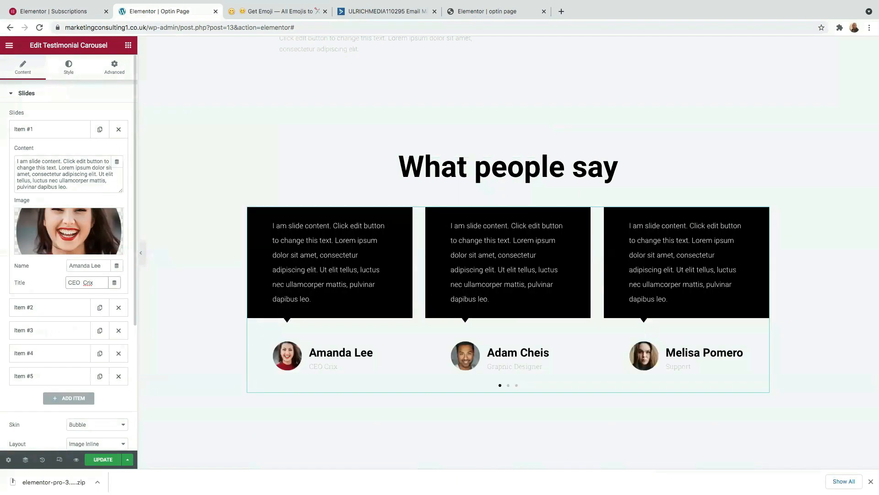
{"action": "key", "text": "BackSpace"}
{"action": "key", "text": "BackSpace"}
{"action": "key", "text": "BackSpace"}
{"action": "key", "text": "BackSpace"}
{"action": "key", "text": "BackSpace"}
{"action": "key", "text": "BackSpace"}
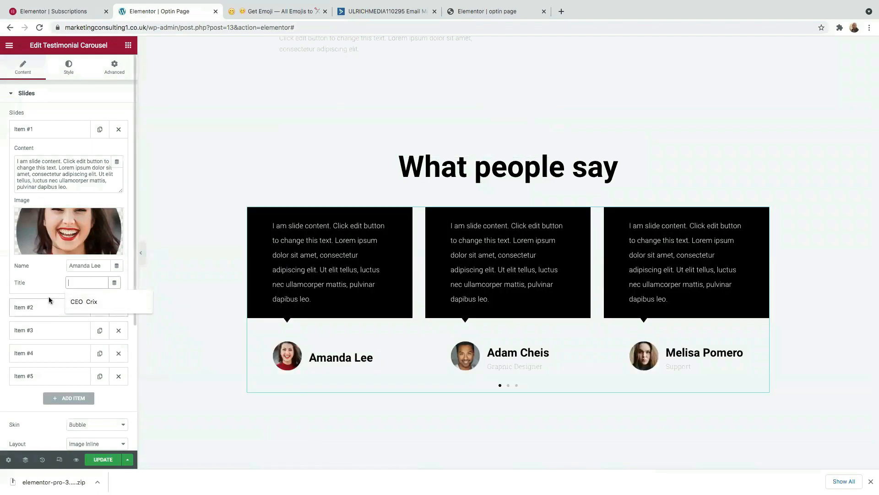
- Switch to the Get Emoji site and search for "star"
{"action": "left_click", "coordinate": [282, 10]}
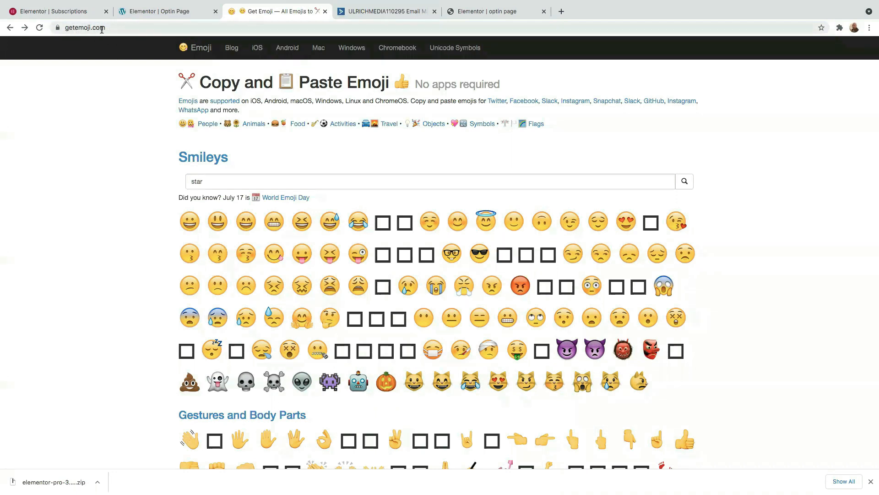
{"action": "left_click", "coordinate": [208, 182]}
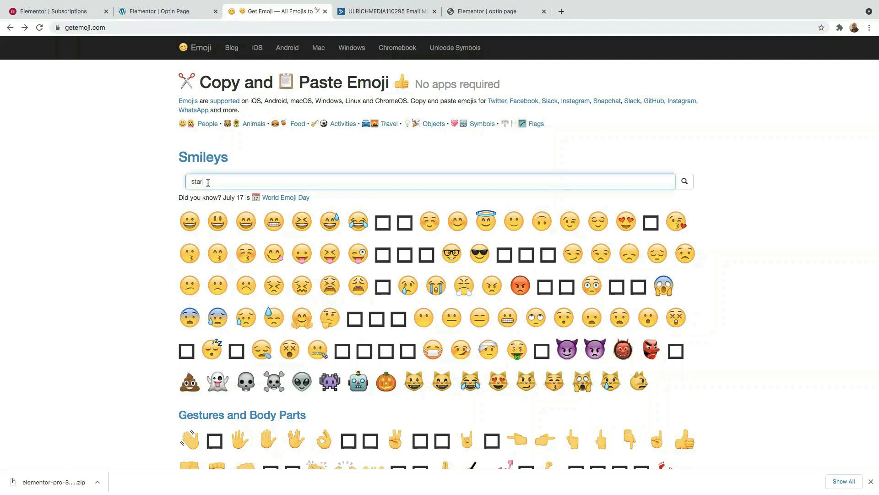
{"action": "key", "text": "BackSpace"}
{"action": "key", "text": "BackSpace"}
{"action": "key", "text": "BackSpace"}
{"action": "key", "text": "BackSpace"}
{"action": "type", "text": "star"}
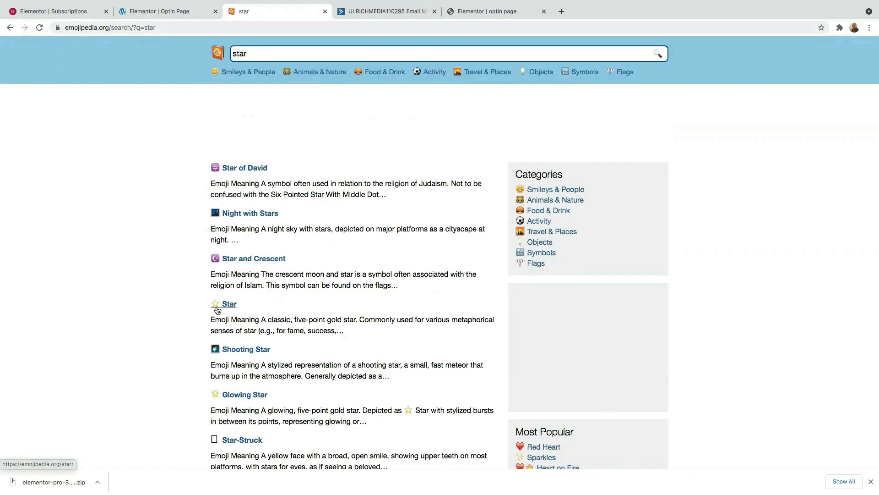
- Open the Star entry in the emoji search results and copy the gold star emoji
{"action": "left_click_drag", "start_coordinate": [216, 307], "coordinate": [228, 307]}
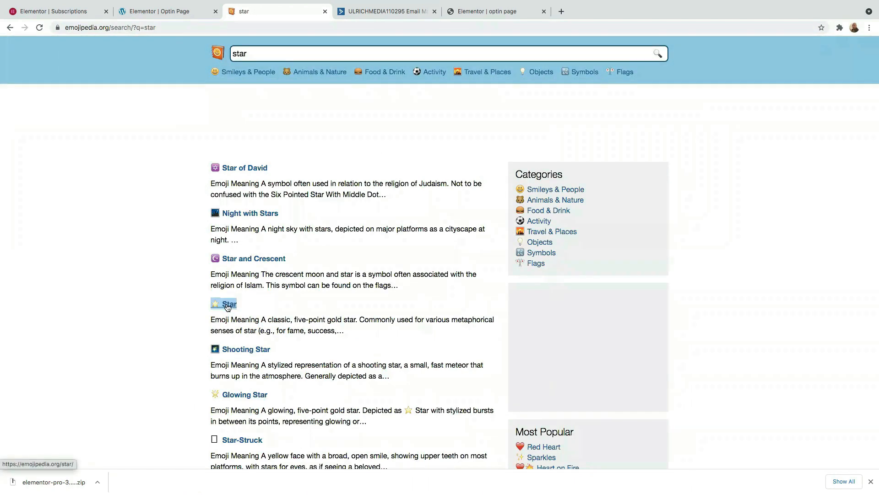
{"action": "left_click", "coordinate": [228, 305]}
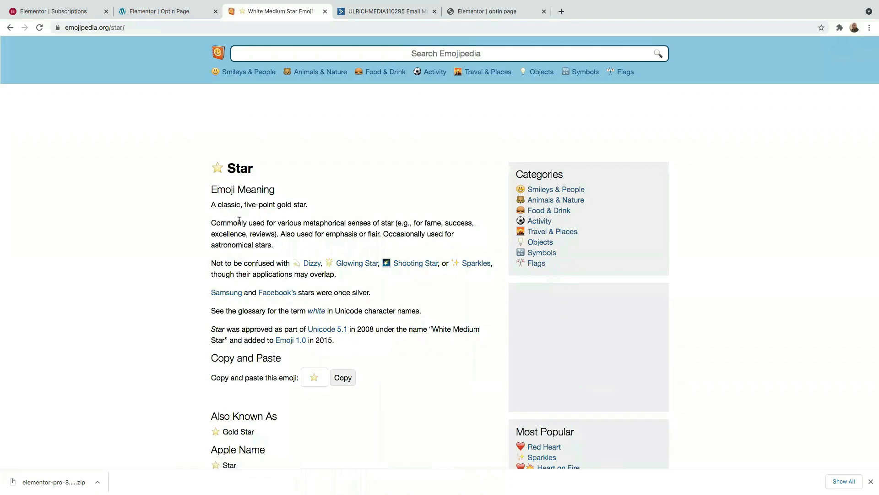
{"action": "left_click", "coordinate": [344, 379]}
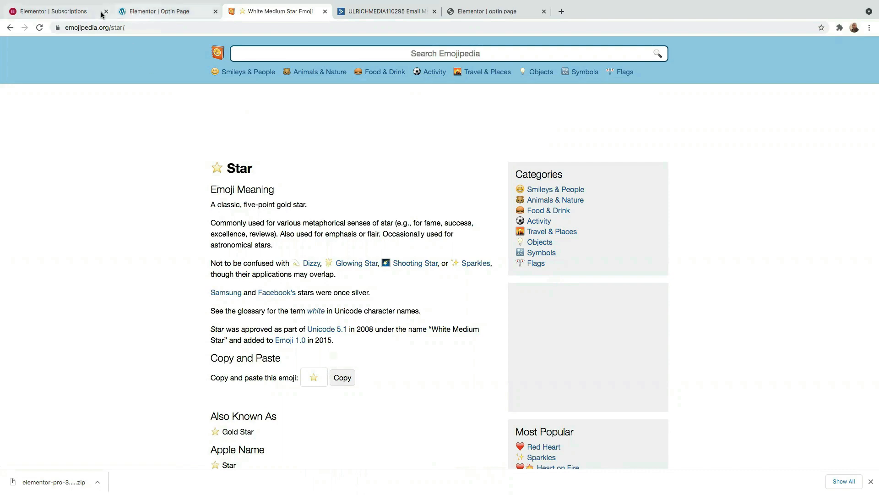
- Return to the Elementor Optin Page editor and fill the title of testimonial Item #1 with five pasted star emojis
{"action": "left_click", "coordinate": [165, 12]}
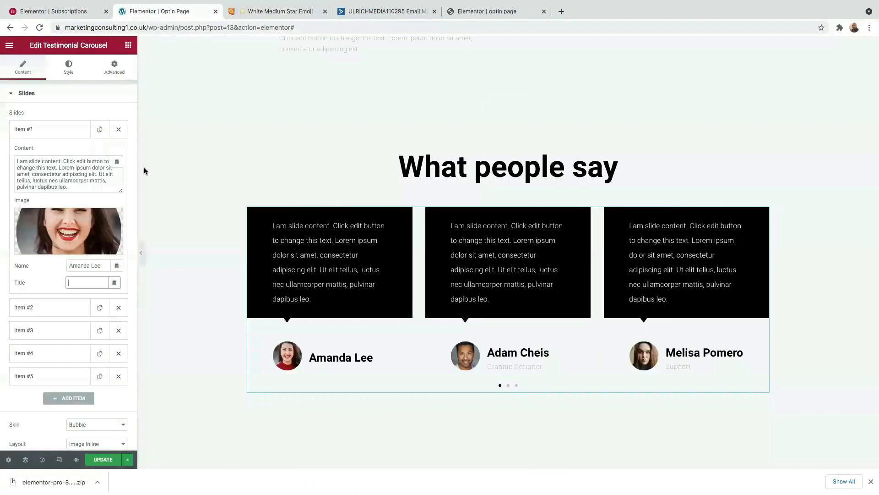
{"action": "right_click", "coordinate": [73, 281]}
{"action": "left_click", "coordinate": [97, 342]}
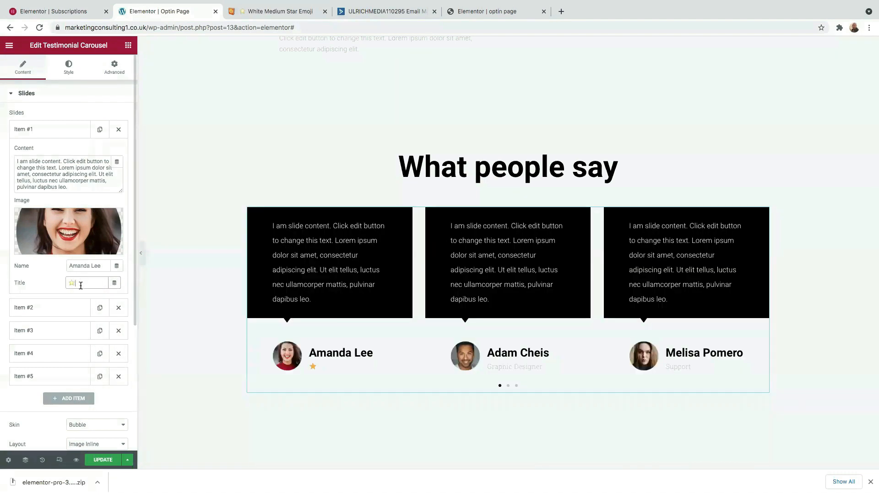
{"action": "right_click", "coordinate": [79, 281]}
{"action": "left_click", "coordinate": [98, 341]}
{"action": "right_click", "coordinate": [80, 282]}
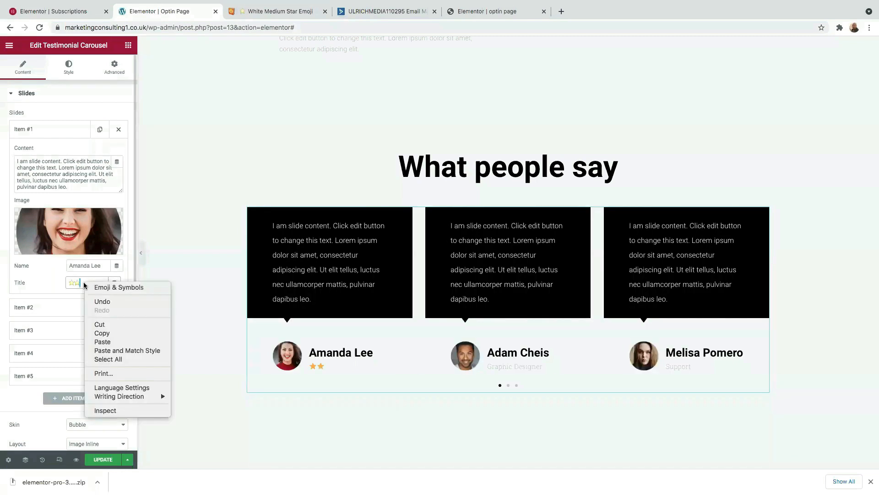
{"action": "left_click", "coordinate": [112, 342]}
{"action": "key", "text": "ctrl+v"}
{"action": "key", "text": "ctrl+v"}
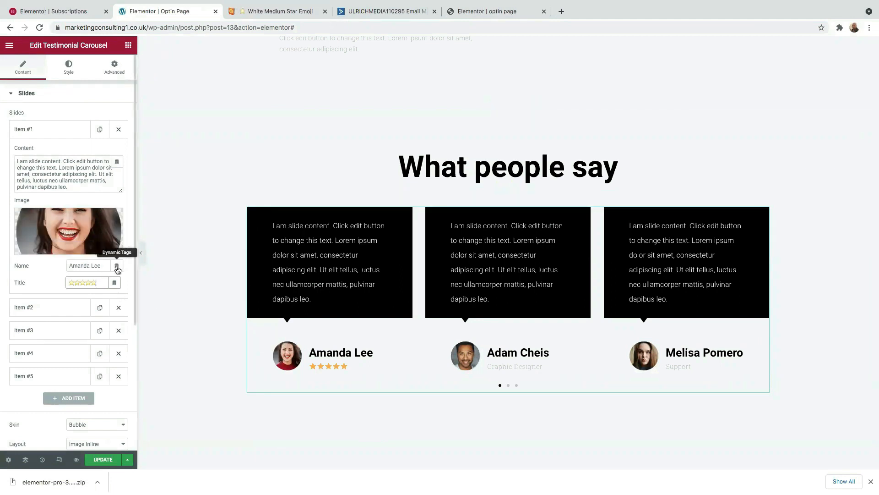
{"action": "mouse_move", "coordinate": [65, 237]}
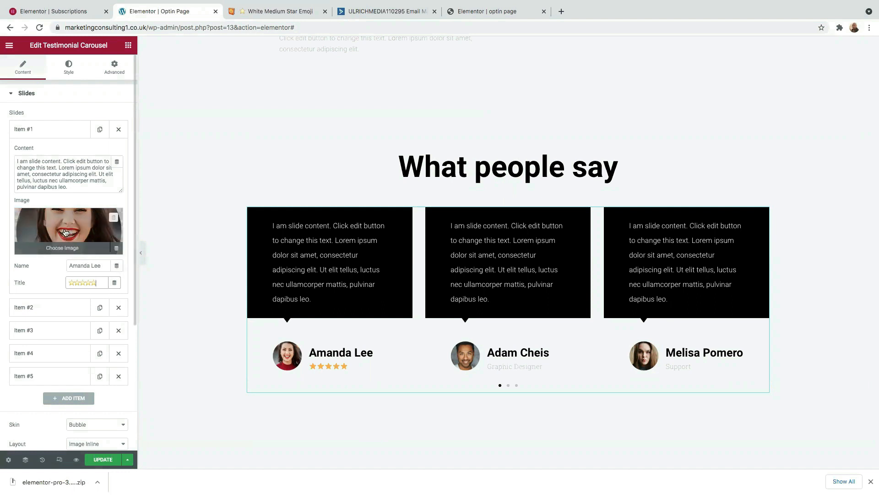
{"action": "left_click", "coordinate": [36, 226]}
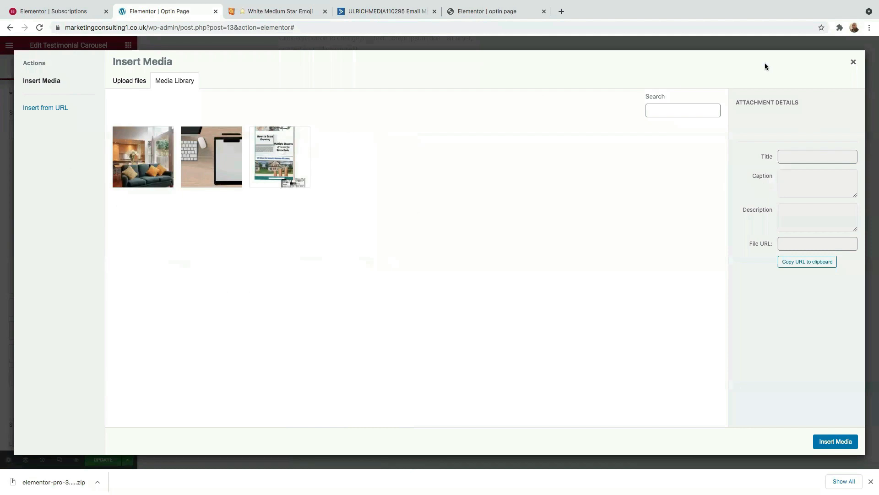
{"action": "left_click", "coordinate": [852, 64]}
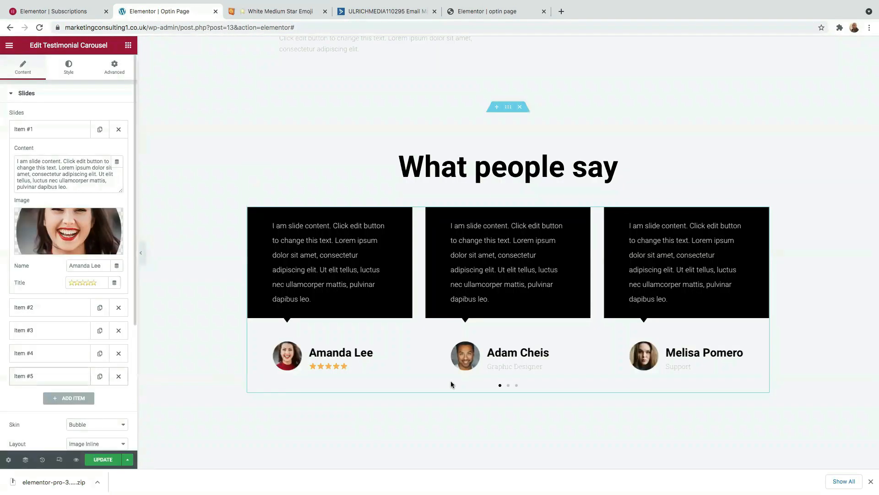
- Copy the five-star rating from the title of testimonial Item #1
{"action": "left_click", "coordinate": [30, 308]}
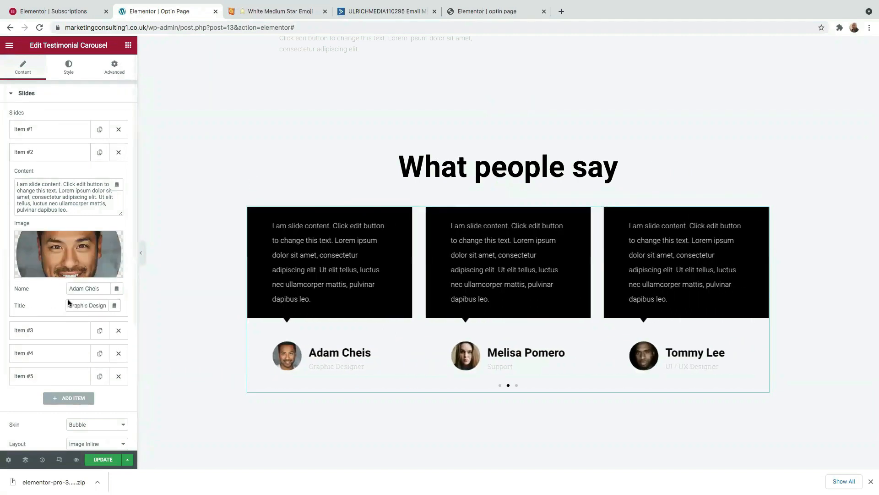
{"action": "left_click", "coordinate": [39, 133]}
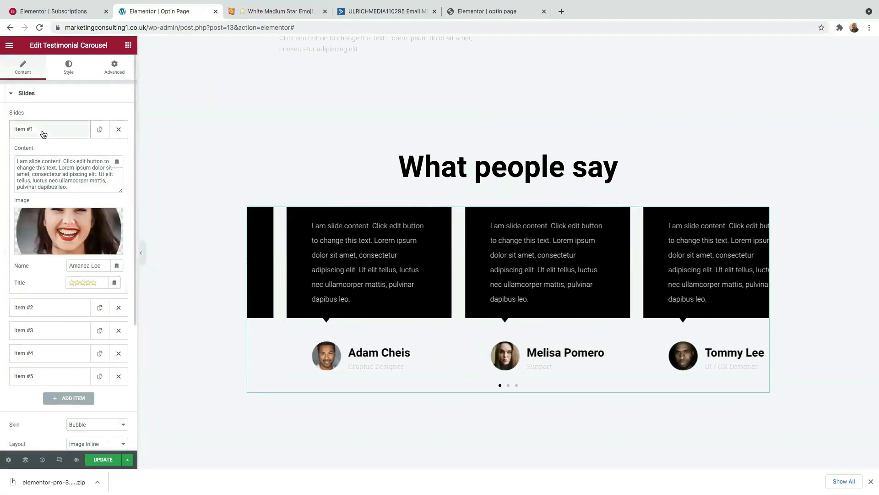
{"action": "left_click_drag", "start_coordinate": [97, 283], "coordinate": [72, 282]}
{"action": "right_click", "coordinate": [86, 283]}
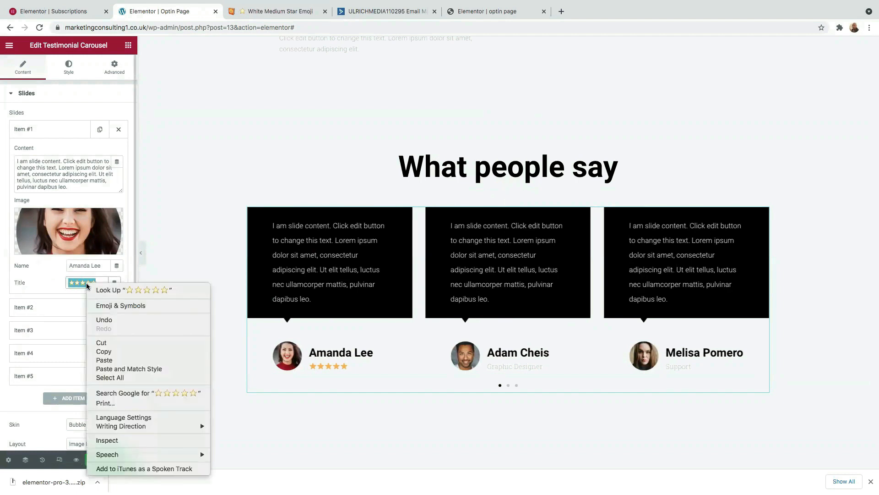
{"action": "left_click", "coordinate": [110, 352]}
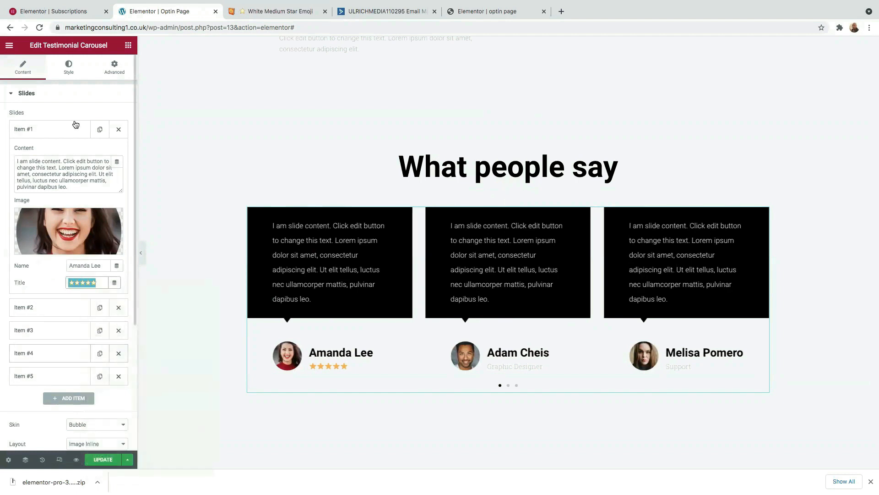
- Replace the title of testimonial Item #2 with the copied five-star rating
{"action": "left_click", "coordinate": [40, 308]}
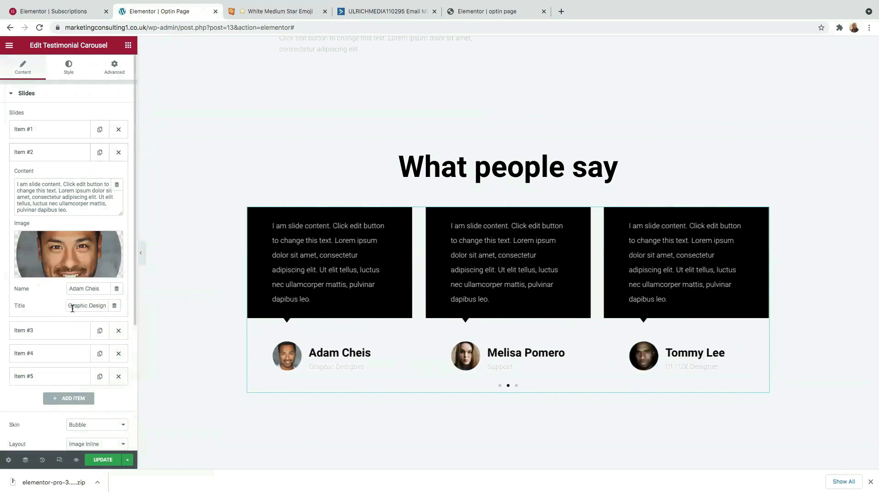
{"action": "left_click_drag", "start_coordinate": [67, 307], "coordinate": [166, 307]}
{"action": "key", "text": "BackSpace"}
{"action": "right_click", "coordinate": [84, 307]}
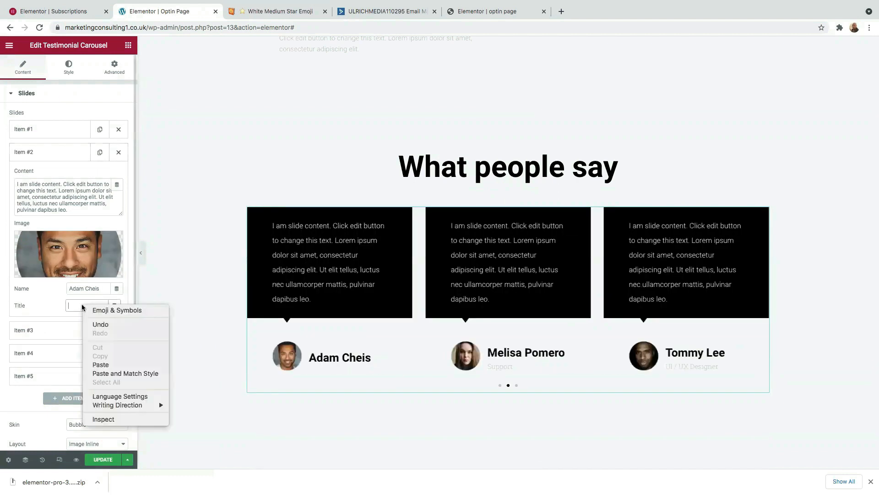
{"action": "left_click", "coordinate": [102, 363]}
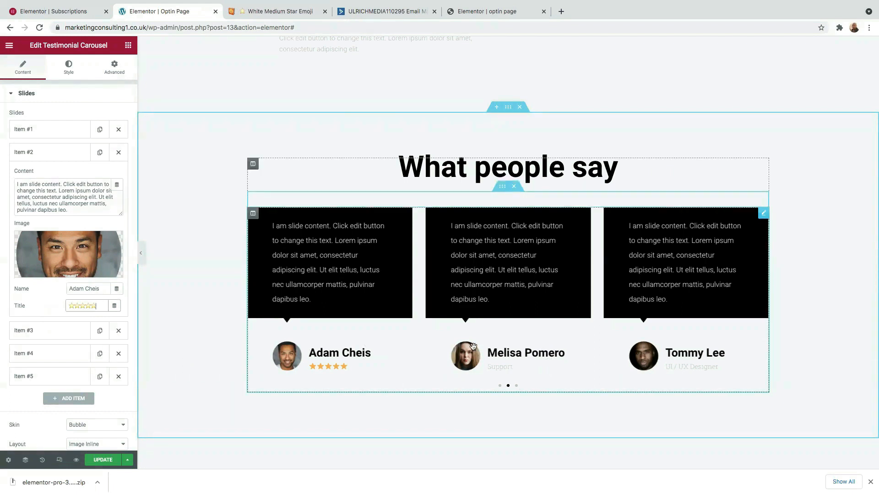
{"action": "left_click", "coordinate": [501, 387]}
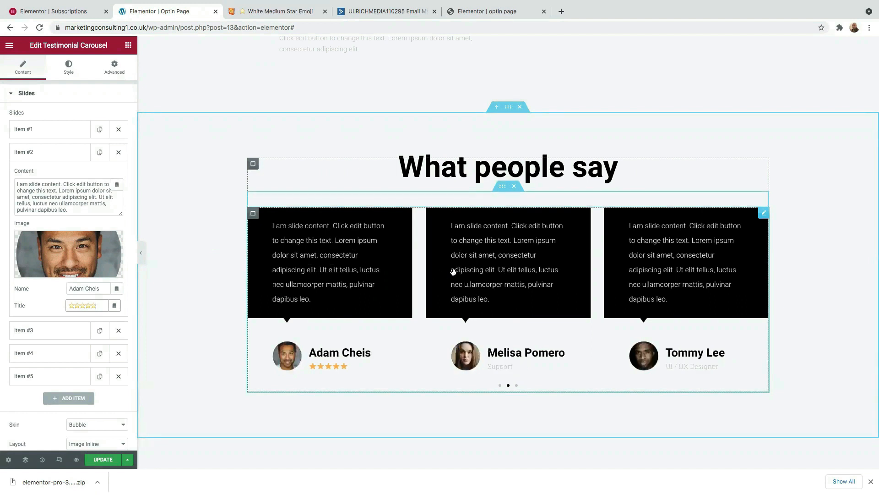
{"action": "left_click_drag", "start_coordinate": [67, 210], "coordinate": [32, 186]}
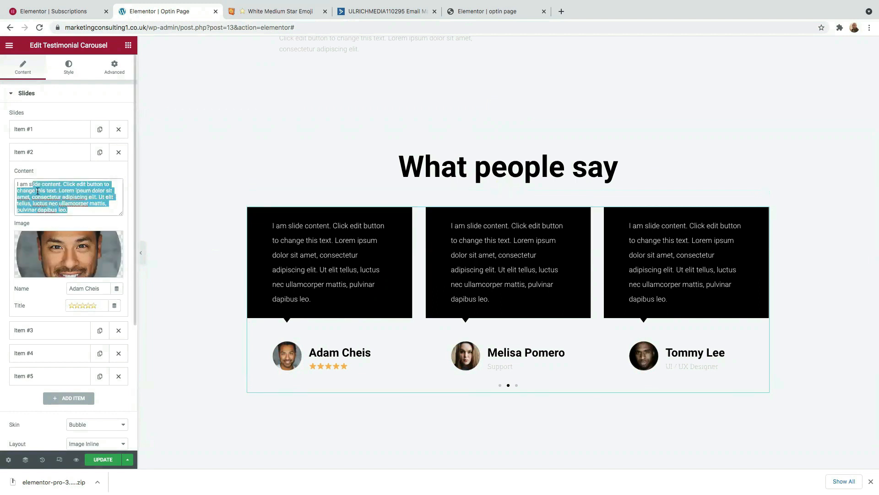
{"action": "left_click", "coordinate": [62, 197]}
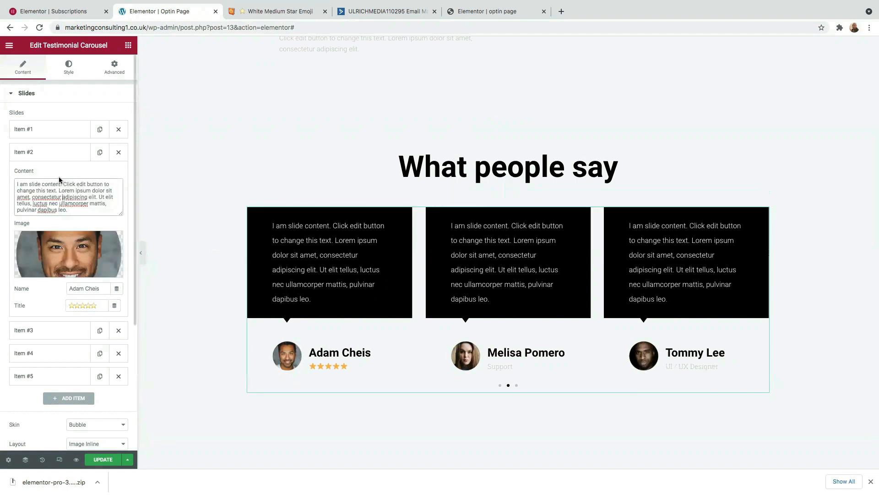
{"action": "left_click_drag", "start_coordinate": [68, 209], "coordinate": [23, 163]}
{"action": "left_click", "coordinate": [40, 136]}
{"action": "left_click", "coordinate": [71, 174]}
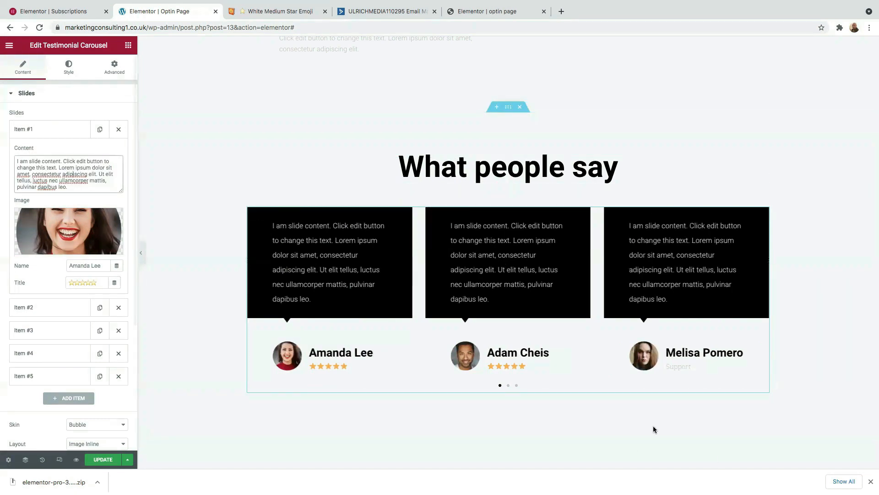
- Give the "What people say" section a classic background in olive, #7A7E3E
{"action": "scroll", "coordinate": [371, 269], "scroll_direction": "up", "scroll_amount": 10}
{"action": "scroll", "coordinate": [373, 269], "scroll_direction": "down", "scroll_amount": 3}
{"action": "scroll", "coordinate": [373, 269], "scroll_direction": "down", "scroll_amount": 5}
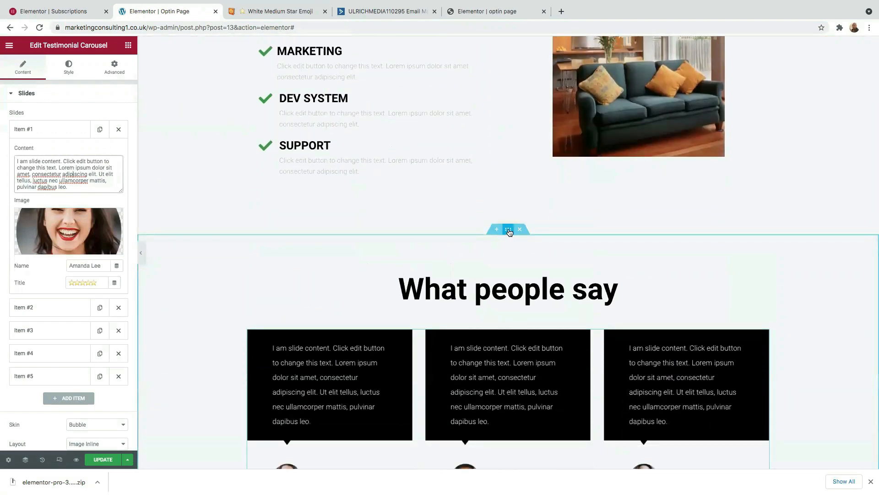
{"action": "left_click", "coordinate": [508, 231]}
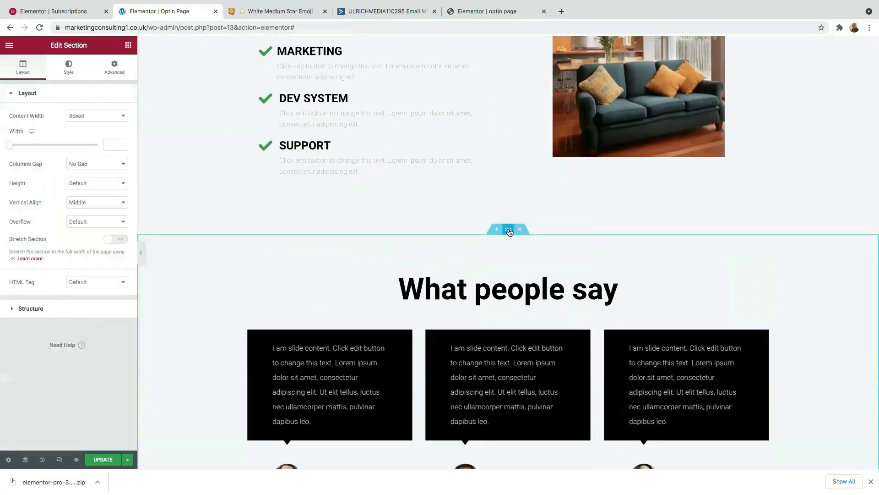
{"action": "left_click", "coordinate": [68, 68]}
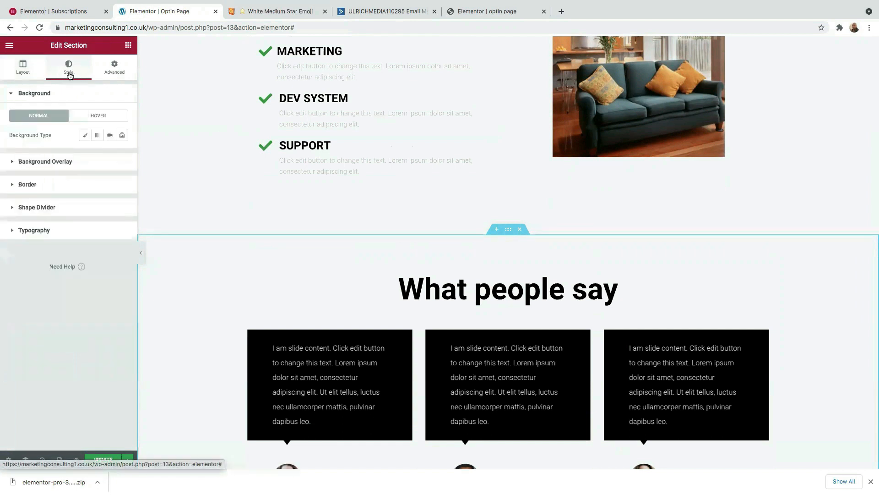
{"action": "left_click", "coordinate": [85, 135]}
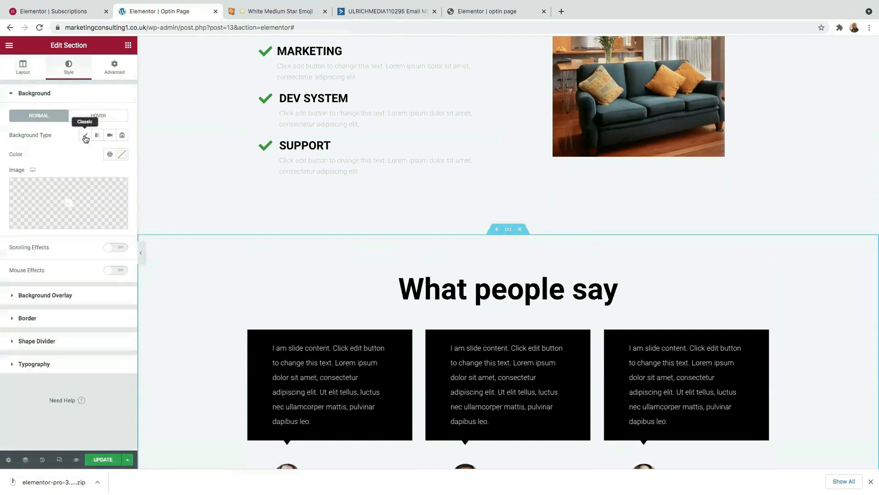
{"action": "left_click", "coordinate": [118, 157]}
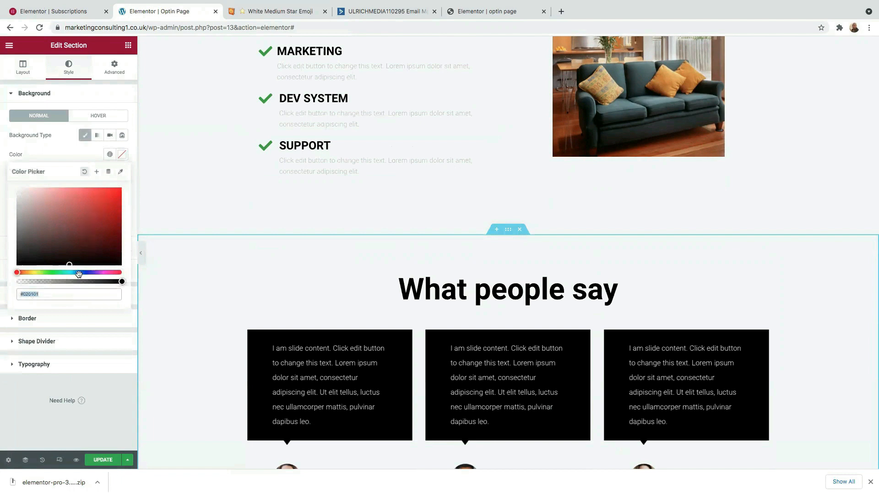
{"action": "left_click_drag", "start_coordinate": [69, 263], "coordinate": [70, 226]}
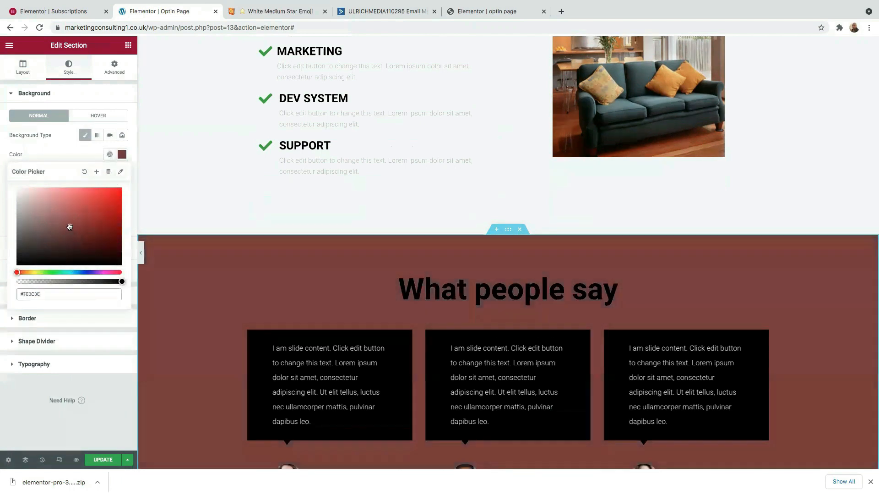
{"action": "left_click_drag", "start_coordinate": [18, 273], "coordinate": [33, 273]}
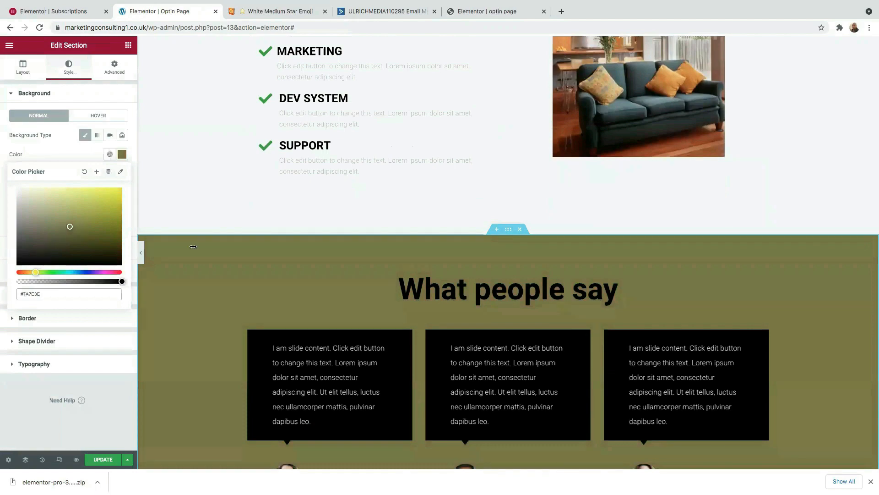
- Lighten the background color of the "What people say" section to pale cream, #F4F4EA
{"action": "scroll", "coordinate": [304, 255], "scroll_direction": "up", "scroll_amount": 15}
{"action": "scroll", "coordinate": [265, 257], "scroll_direction": "down", "scroll_amount": 5}
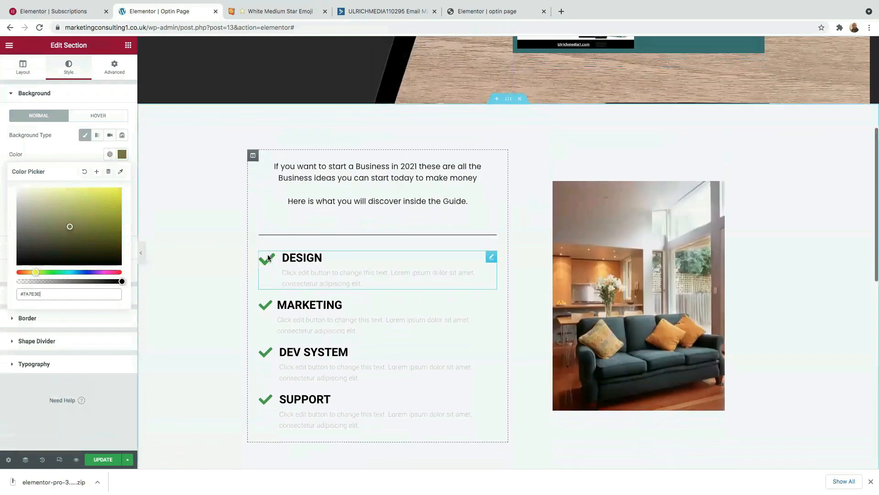
{"action": "scroll", "coordinate": [267, 257], "scroll_direction": "up", "scroll_amount": 2}
{"action": "scroll", "coordinate": [269, 257], "scroll_direction": "down", "scroll_amount": 1}
{"action": "left_click_drag", "start_coordinate": [70, 228], "coordinate": [21, 190]}
{"action": "scroll", "coordinate": [267, 302], "scroll_direction": "down", "scroll_amount": 7}
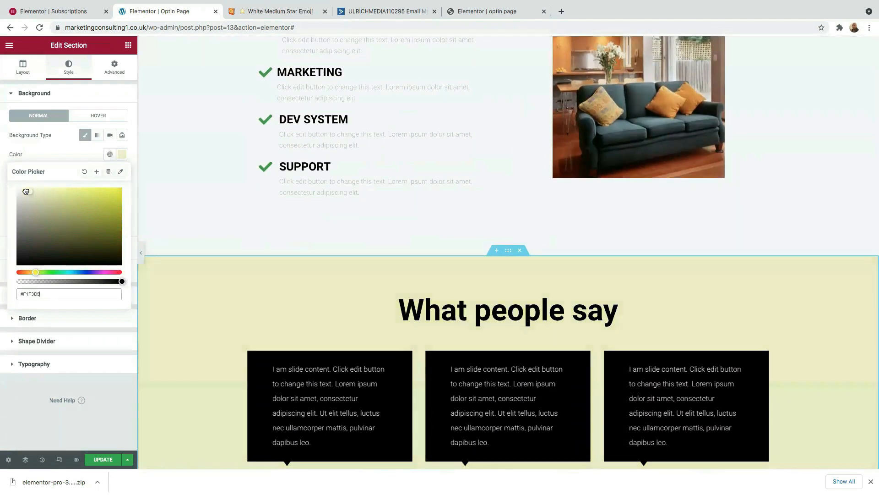
{"action": "scroll", "coordinate": [412, 206], "scroll_direction": "down", "scroll_amount": 4}
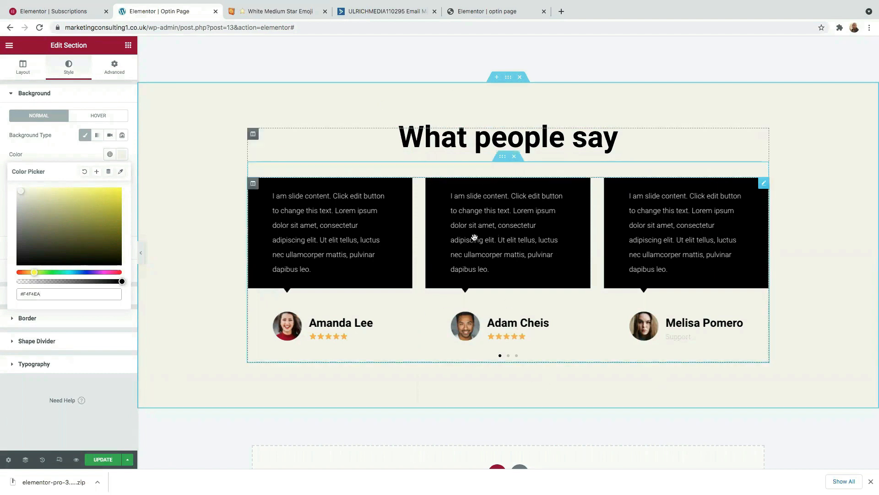
{"action": "scroll", "coordinate": [493, 364], "scroll_direction": "down", "scroll_amount": 3}
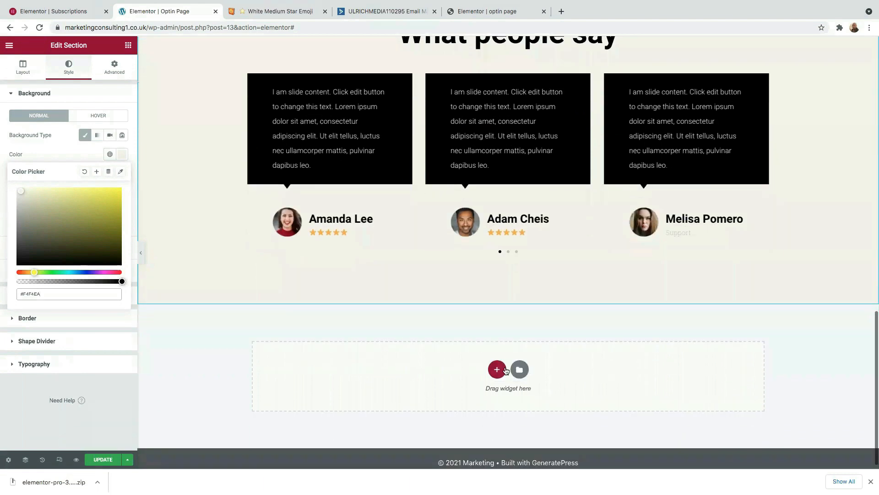
- Insert the black "Company is a collective of passionates striving to build delightful products" library block below the testimonials section
{"action": "scroll", "coordinate": [509, 367], "scroll_direction": "down", "scroll_amount": 1}
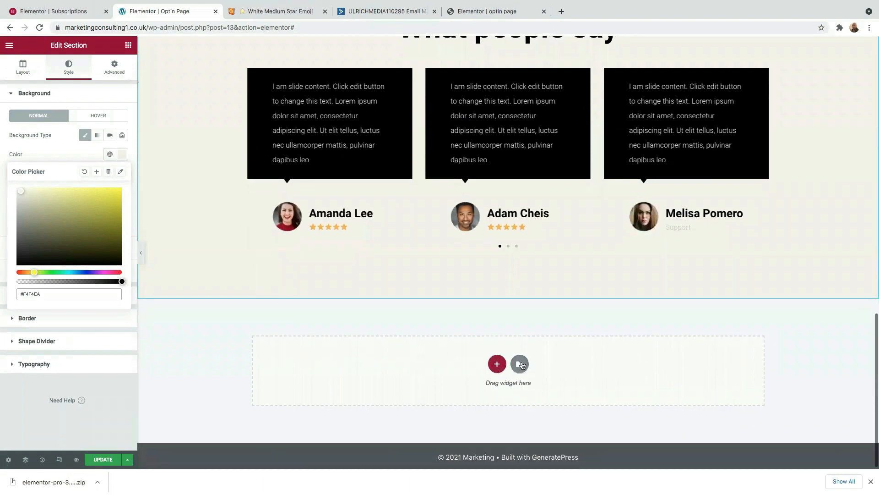
{"action": "left_click", "coordinate": [520, 364]}
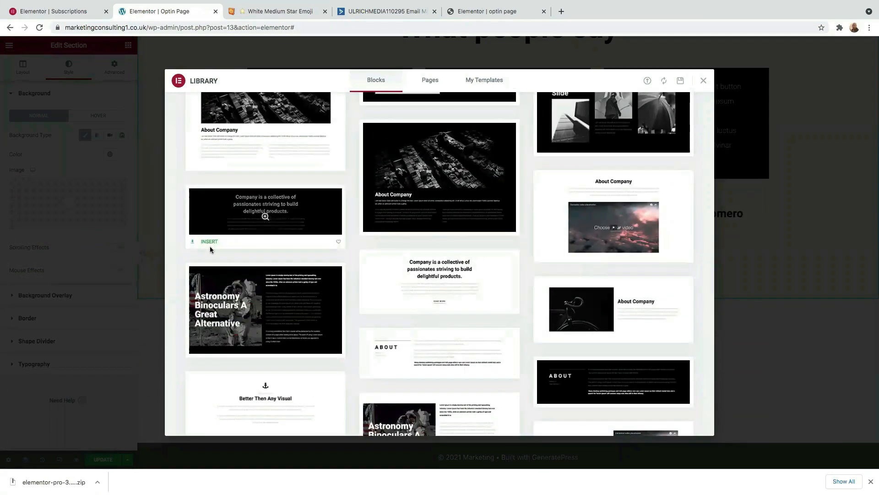
{"action": "scroll", "coordinate": [211, 246], "scroll_direction": "down", "scroll_amount": 1}
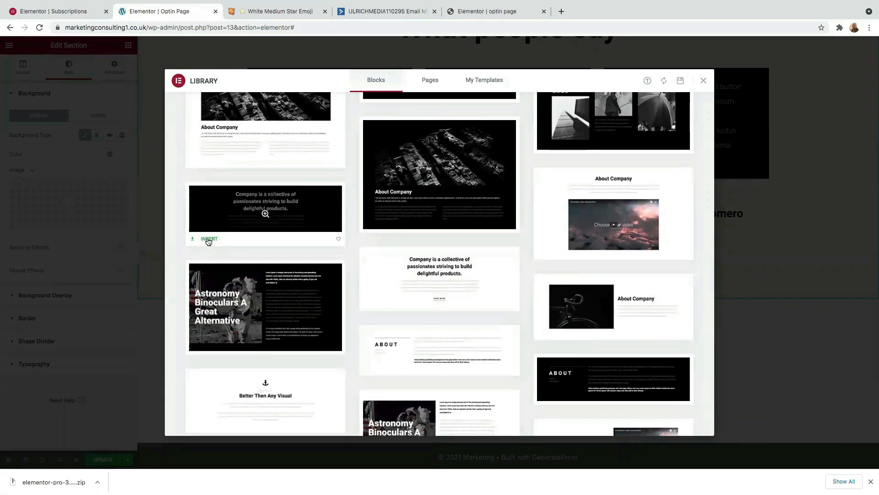
{"action": "left_click", "coordinate": [210, 239]}
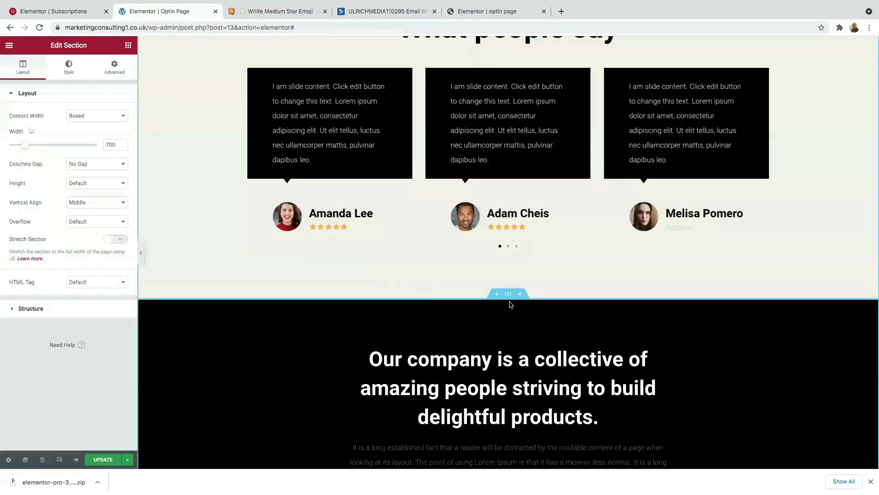
- Replace the new block's paragraph with "Tell Us where you would like it to be forwarded." and its heading with "Get The Free E-Book"
{"action": "scroll", "coordinate": [507, 318], "scroll_direction": "down", "scroll_amount": 3}
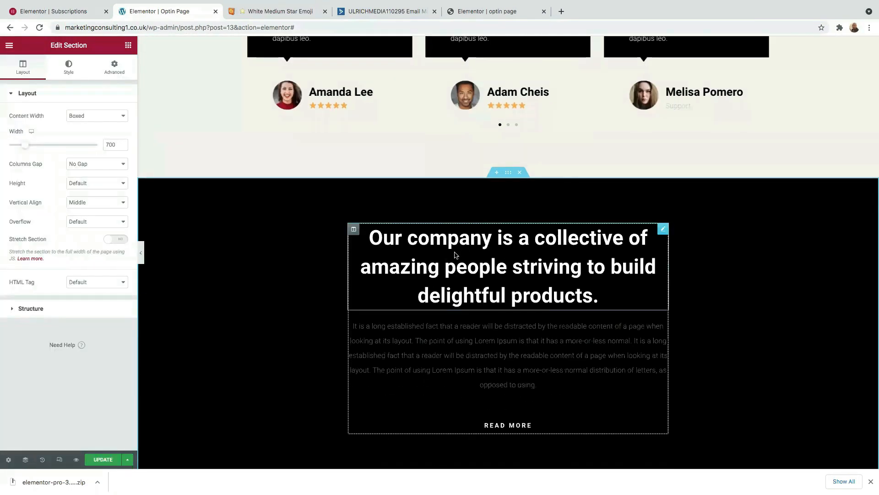
{"action": "left_click", "coordinate": [459, 351]}
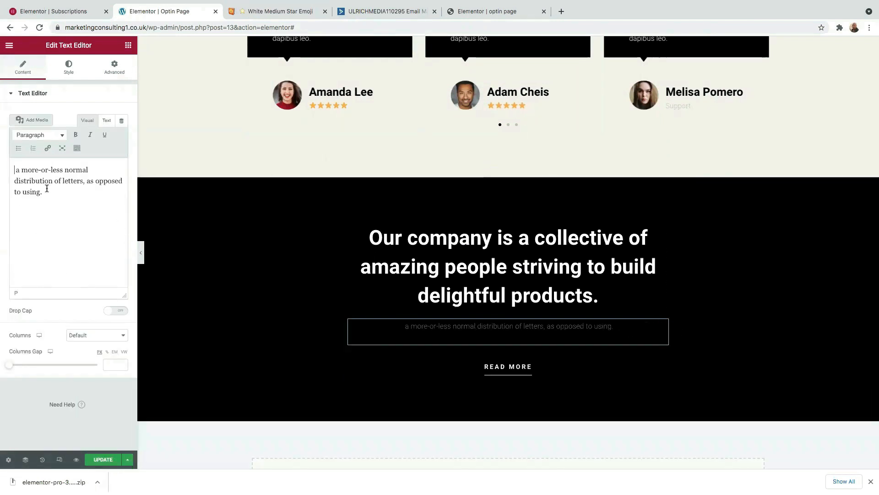
{"action": "left_click", "coordinate": [492, 273]}
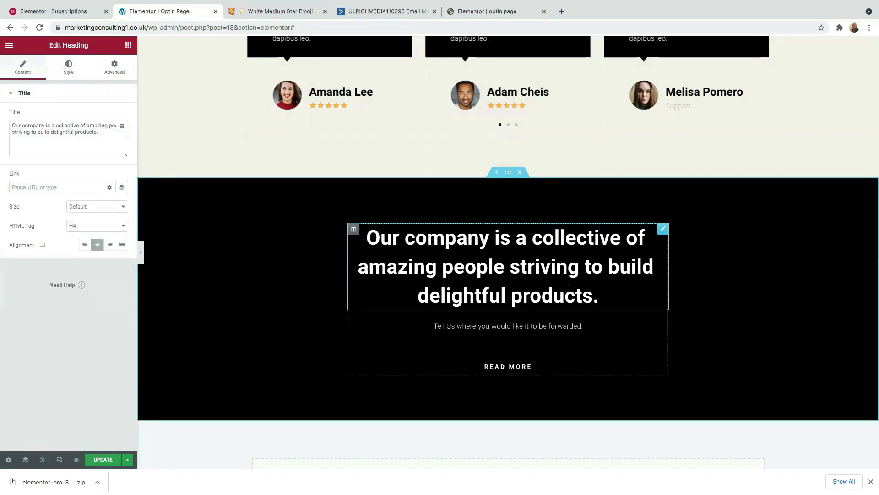
{"action": "left_click_drag", "start_coordinate": [603, 297], "coordinate": [365, 236]}
{"action": "key", "text": "BackSpace"}
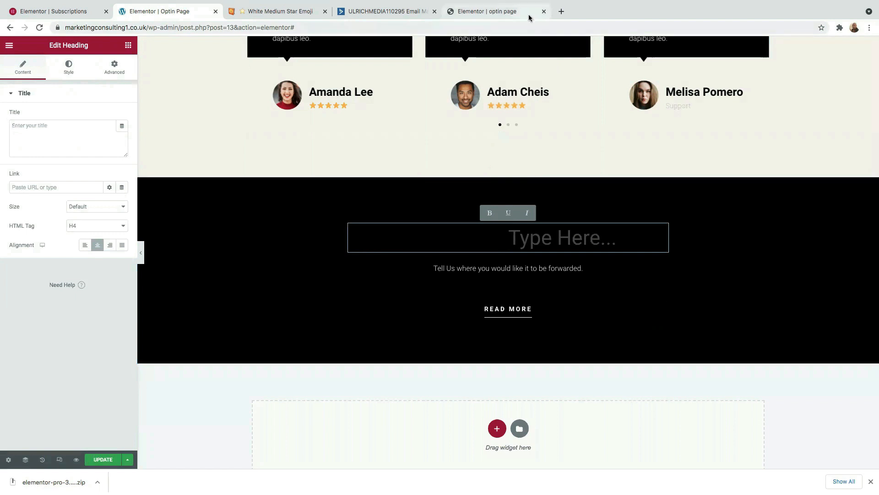
{"action": "right_click", "coordinate": [37, 129]}
{"action": "left_click", "coordinate": [64, 190]}
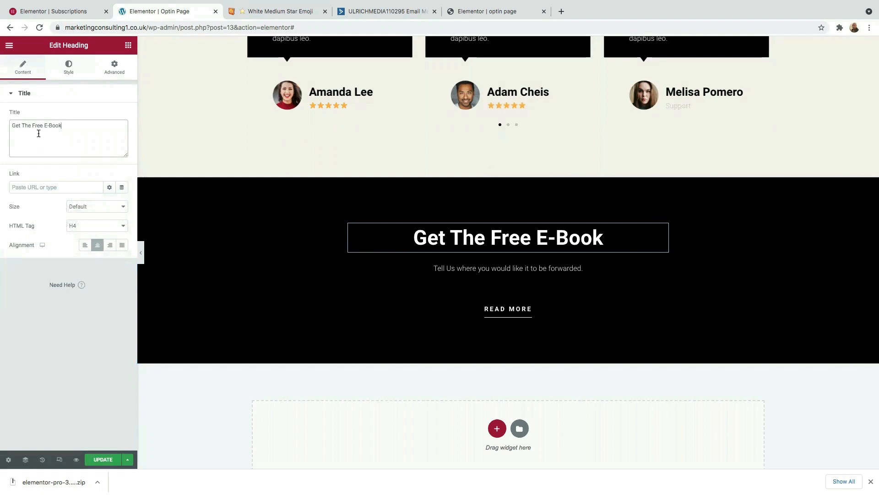
- Set the "Get The Free E-Book" heading's font size to 58 px and delete the Read More button from the block
{"action": "left_click", "coordinate": [70, 68]}
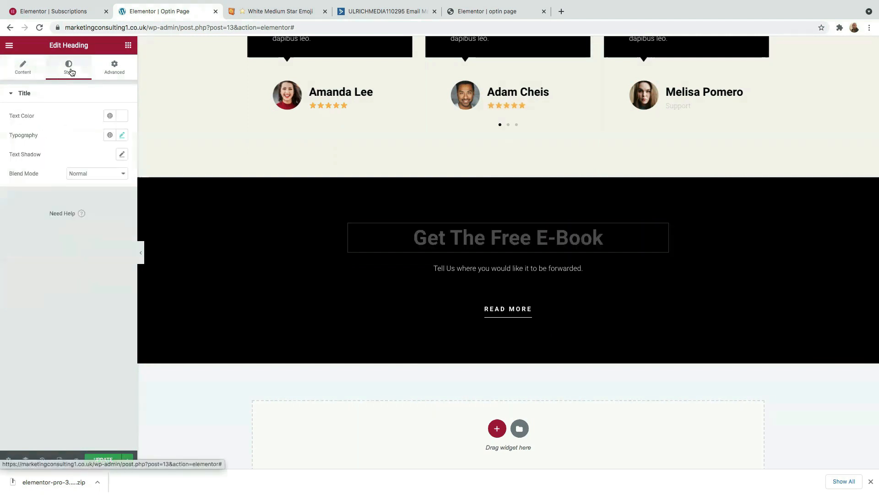
{"action": "left_click", "coordinate": [122, 135]}
{"action": "left_click_drag", "start_coordinate": [32, 211], "coordinate": [37, 211]}
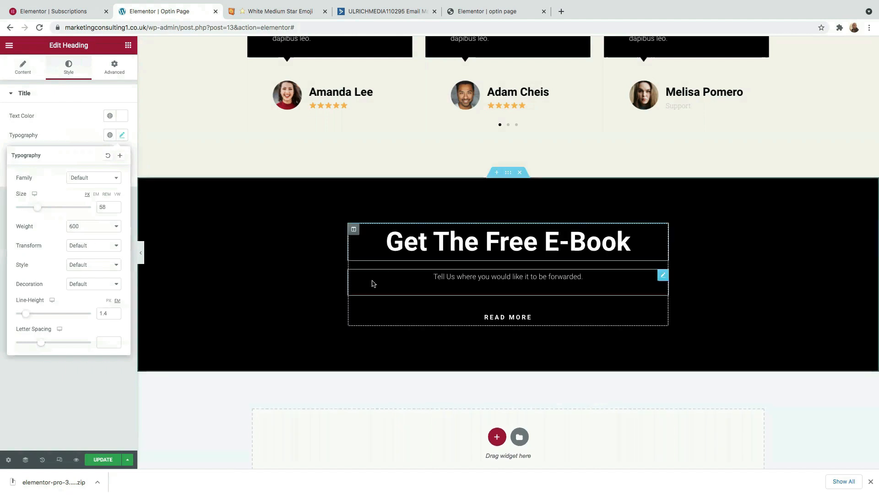
{"action": "left_click", "coordinate": [515, 299]}
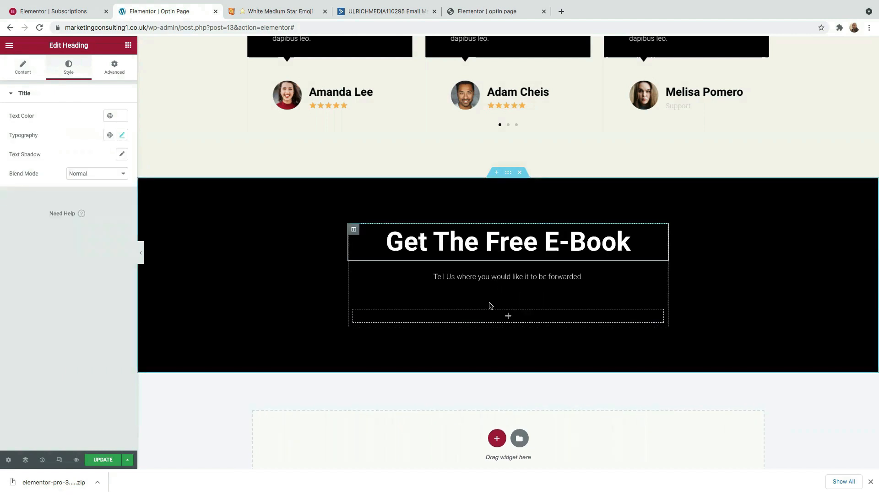
{"action": "left_click", "coordinate": [508, 317]}
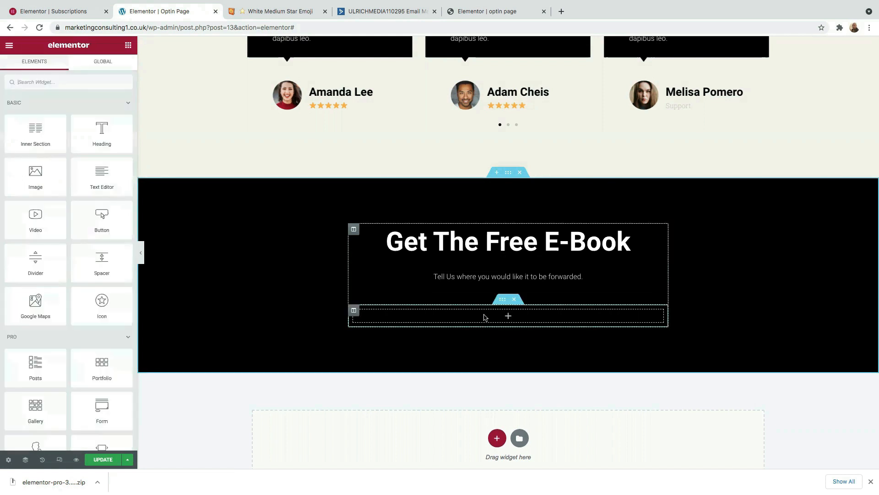
{"action": "left_click", "coordinate": [37, 81]}
{"action": "type", "text": "form"}
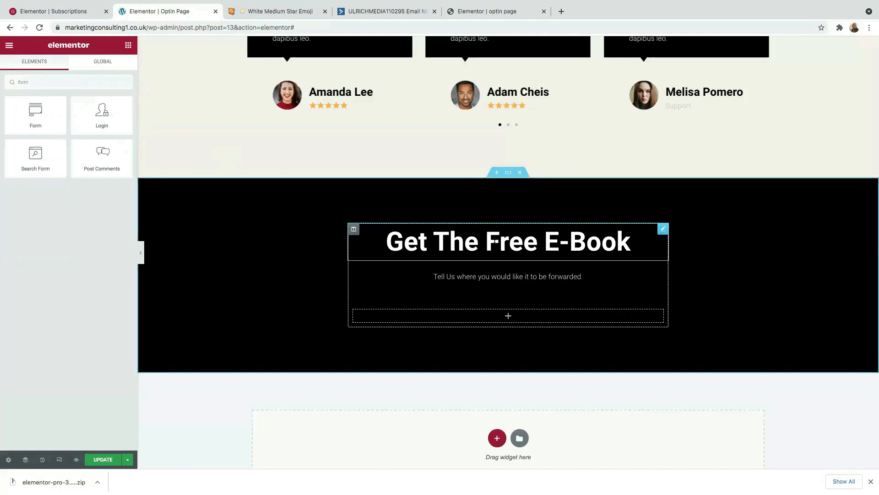
- Duplicate the hero section's opt-in form and move the duplicate below the "Tell Us where you would like it to be forwarded." text
{"action": "scroll", "coordinate": [504, 220], "scroll_direction": "up", "scroll_amount": 10}
{"action": "scroll", "coordinate": [621, 212], "scroll_direction": "up", "scroll_amount": 3}
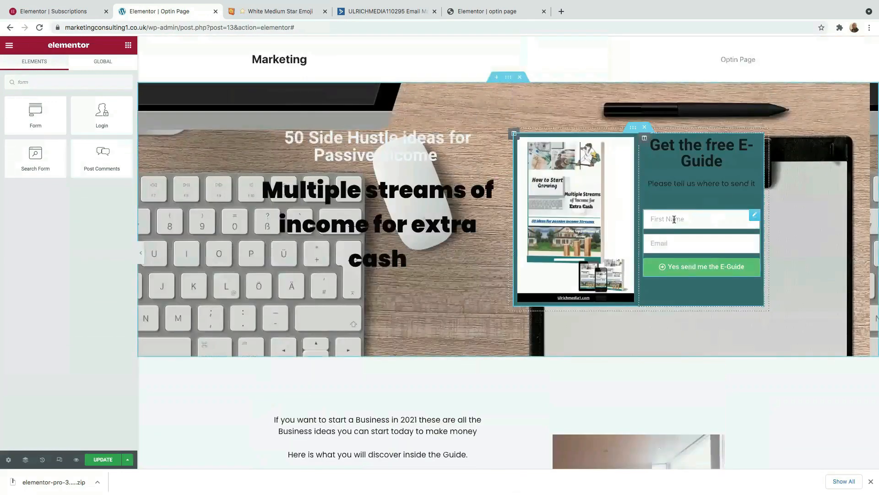
{"action": "right_click", "coordinate": [755, 215]}
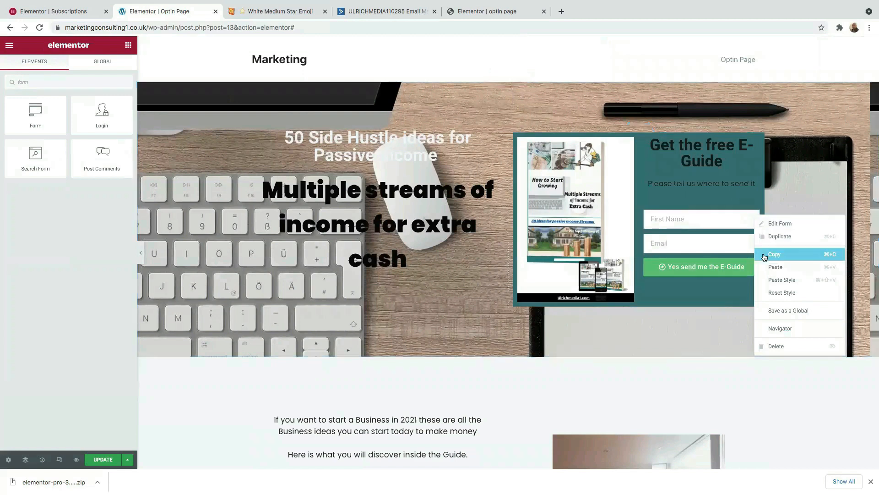
{"action": "left_click", "coordinate": [784, 254]}
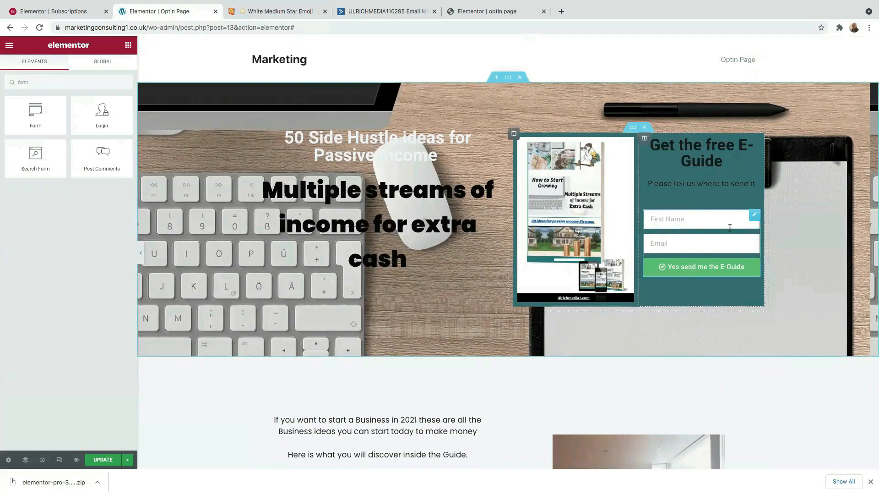
{"action": "right_click", "coordinate": [754, 217]}
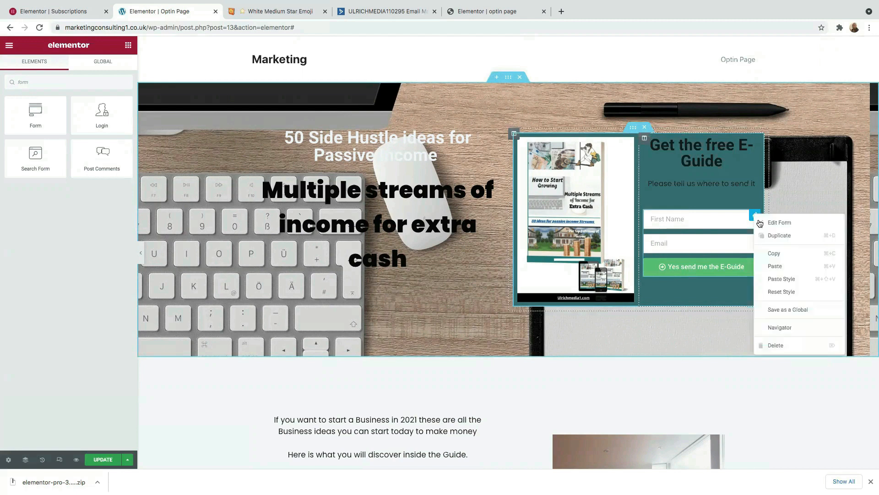
{"action": "left_click", "coordinate": [773, 235]}
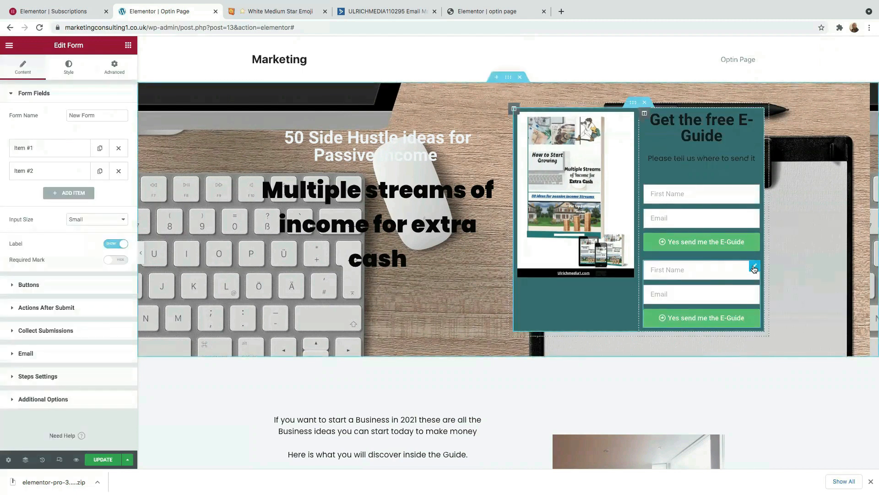
{"action": "left_click_drag", "start_coordinate": [754, 270], "coordinate": [495, 295]}
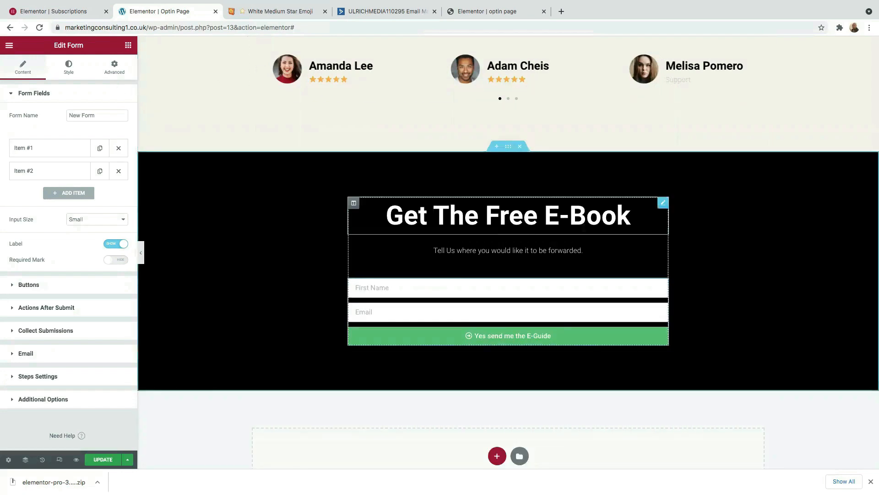
{"action": "scroll", "coordinate": [565, 242], "scroll_direction": "up", "scroll_amount": 5}
{"action": "scroll", "coordinate": [563, 241], "scroll_direction": "up", "scroll_amount": 10}
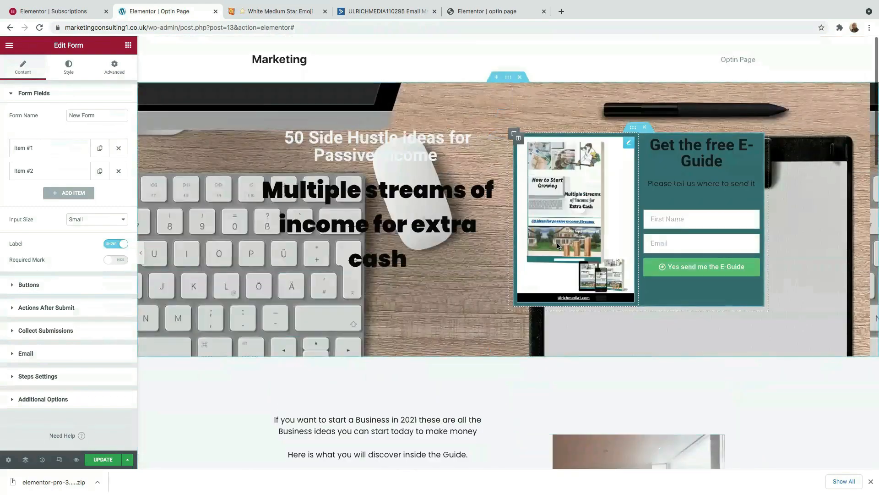
- Insert the slim gray footer block with menu links and a phone number from the library's Footer category below the "Get The Free E-Book" section
{"action": "scroll", "coordinate": [558, 246], "scroll_direction": "down", "scroll_amount": 15}
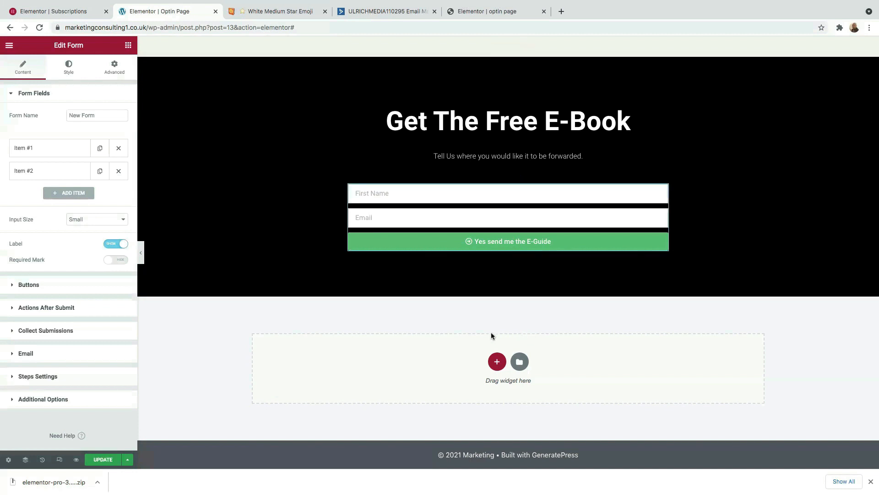
{"action": "left_click", "coordinate": [520, 362]}
{"action": "left_click", "coordinate": [211, 111]}
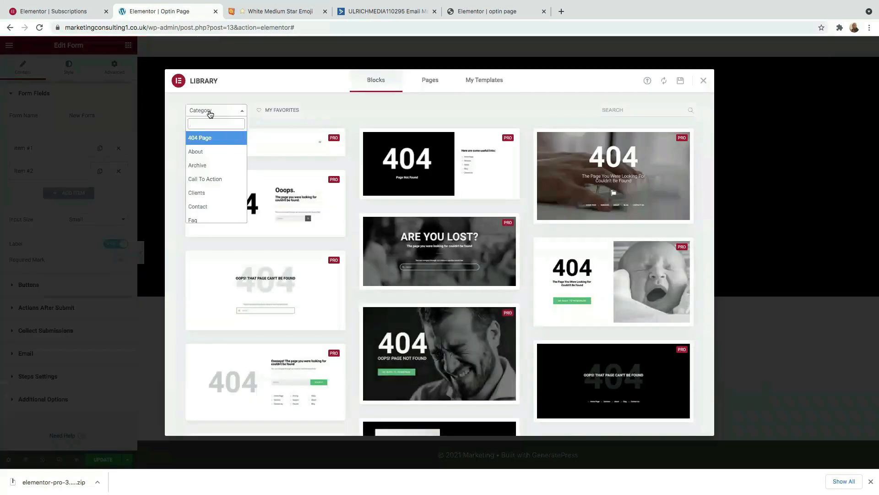
{"action": "type", "text": "footer"}
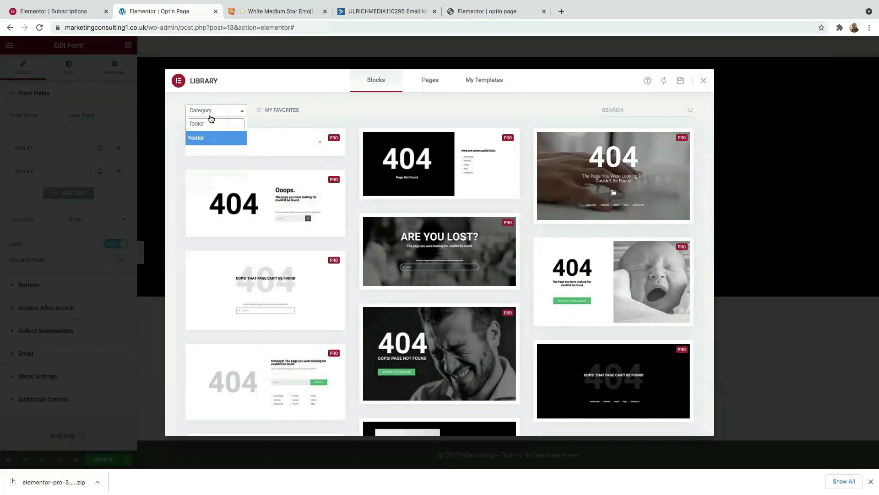
{"action": "left_click", "coordinate": [203, 139]}
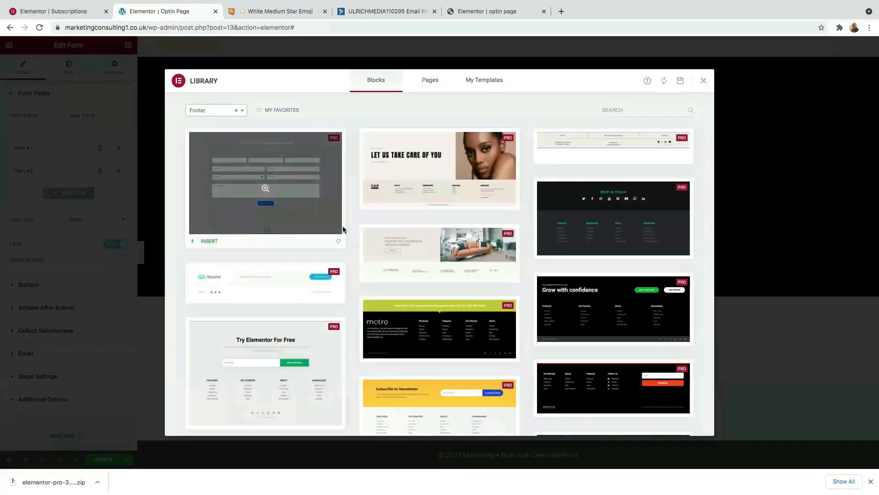
{"action": "scroll", "coordinate": [267, 291], "scroll_direction": "down", "scroll_amount": 2}
{"action": "scroll", "coordinate": [293, 290], "scroll_direction": "down", "scroll_amount": 4}
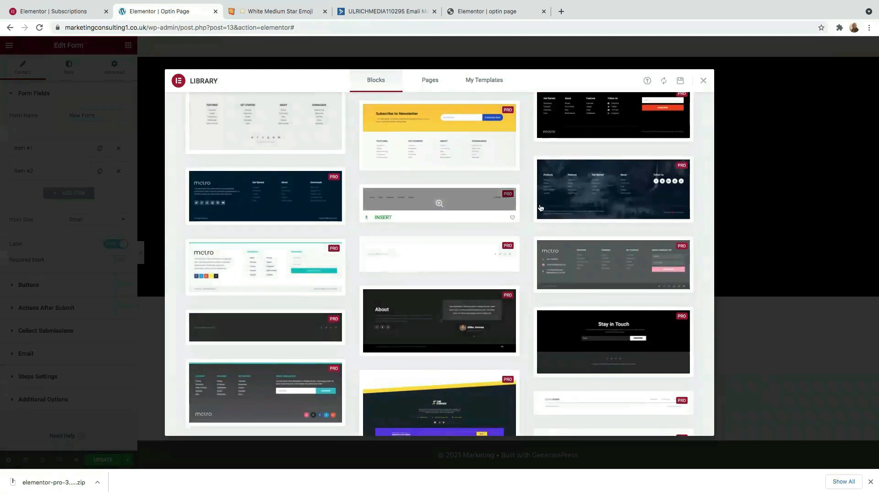
{"action": "scroll", "coordinate": [462, 297], "scroll_direction": "down", "scroll_amount": 3}
{"action": "scroll", "coordinate": [436, 308], "scroll_direction": "up", "scroll_amount": 5}
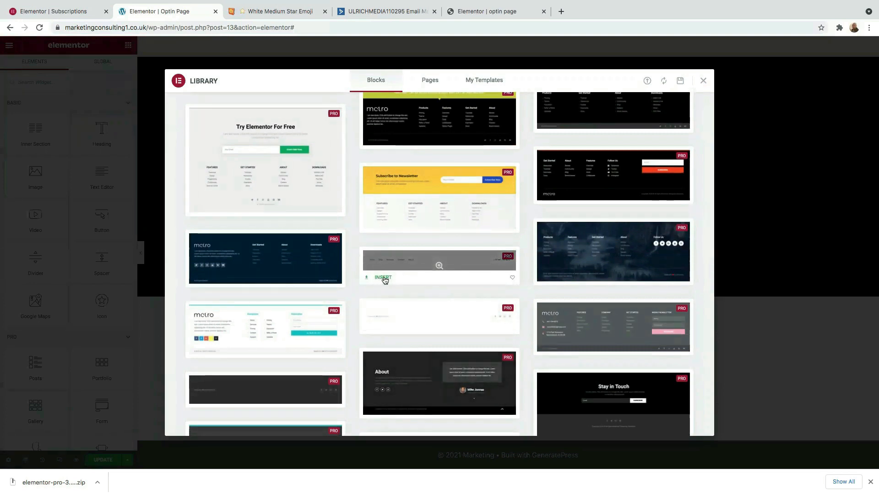
{"action": "left_click", "coordinate": [383, 278]}
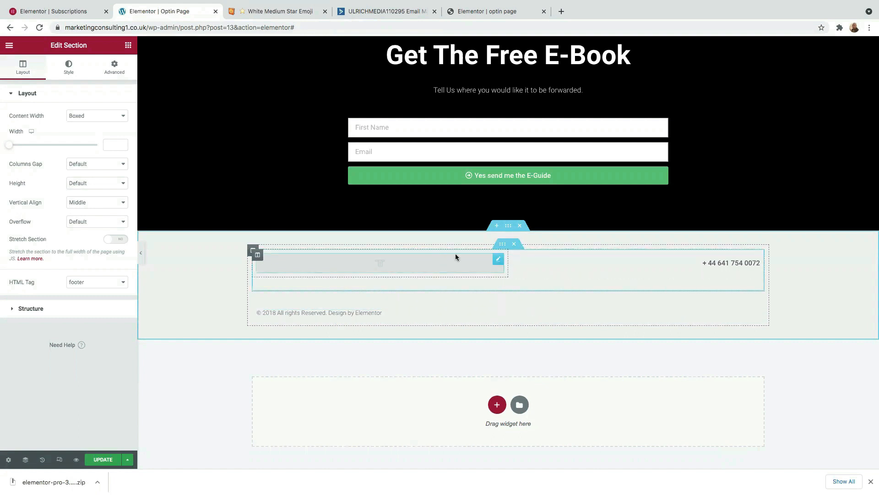
- Delete the nav menu widget and the phone number heading from the footer block
{"action": "right_click", "coordinate": [495, 261]}
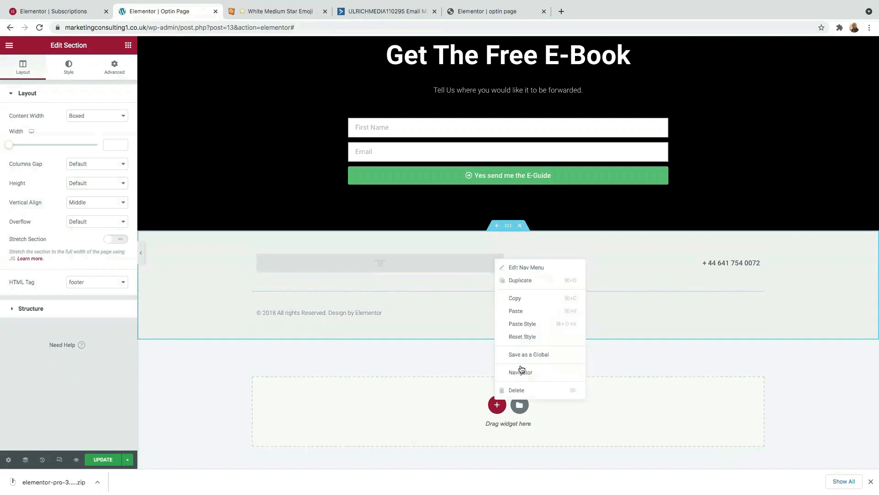
{"action": "left_click", "coordinate": [522, 391]}
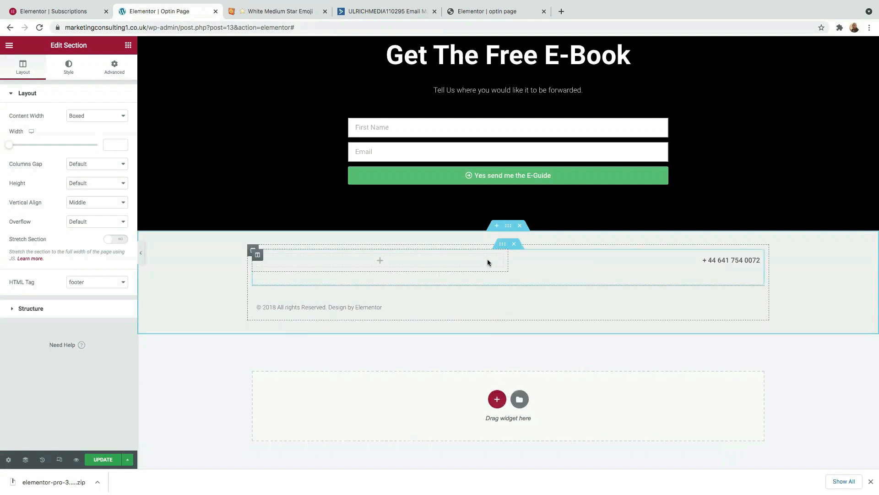
{"action": "left_click", "coordinate": [706, 263]}
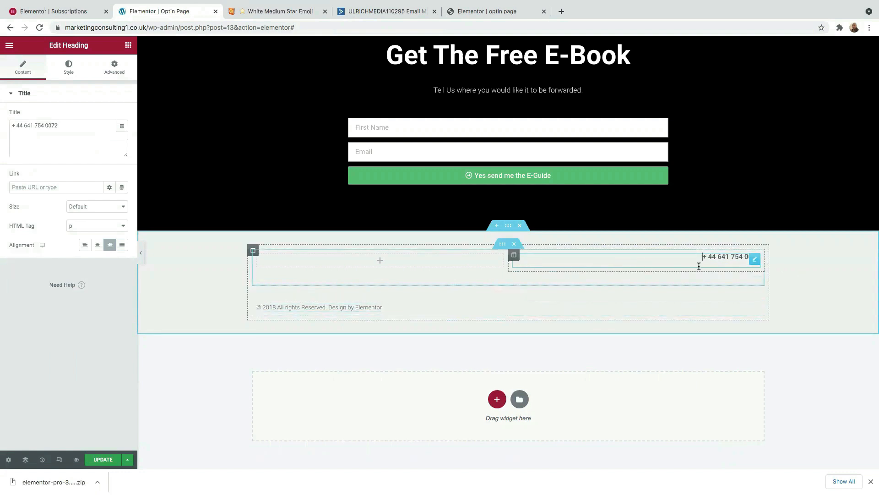
{"action": "right_click", "coordinate": [755, 262]}
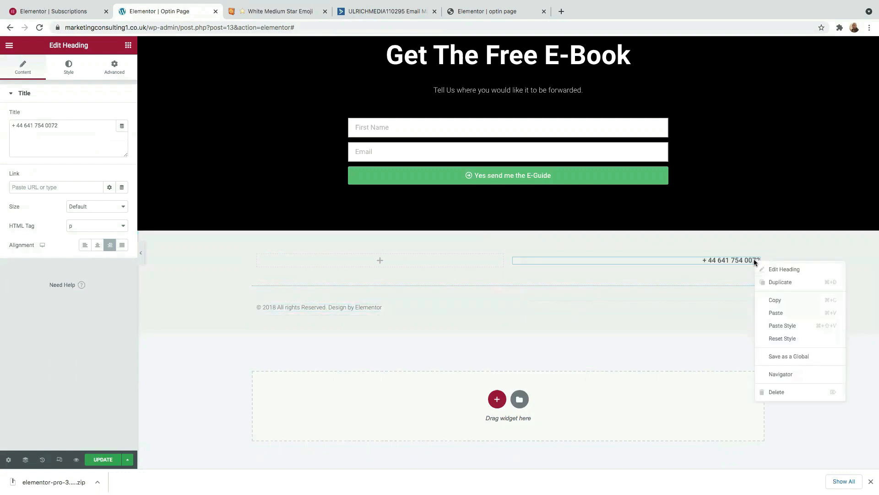
{"action": "left_click", "coordinate": [780, 393]}
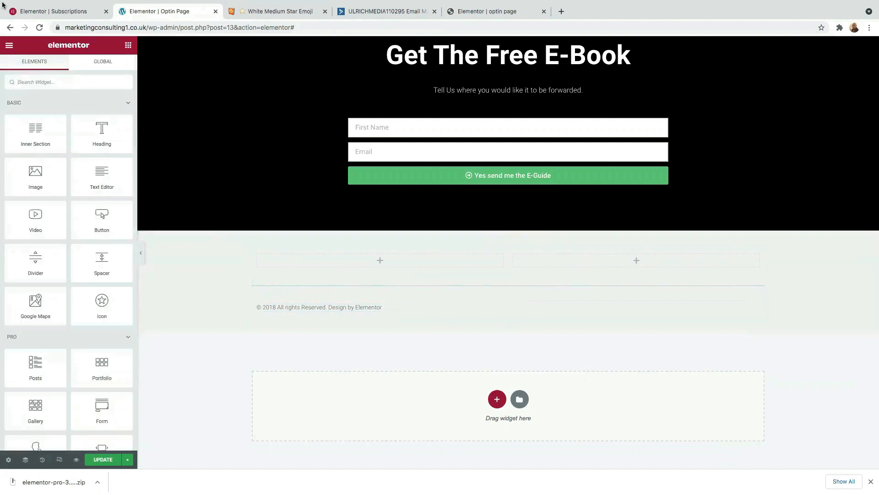
{"action": "scroll", "coordinate": [233, 183], "scroll_direction": "up", "scroll_amount": 5}
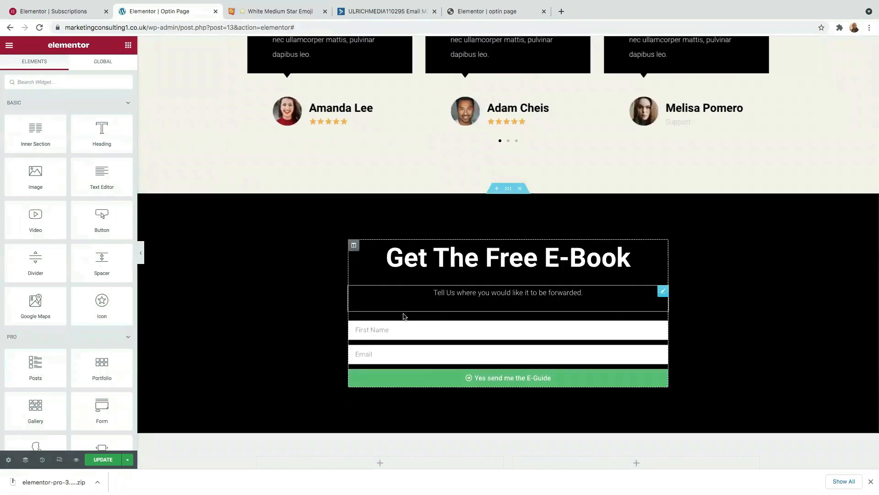
{"action": "scroll", "coordinate": [431, 333], "scroll_direction": "up", "scroll_amount": 15}
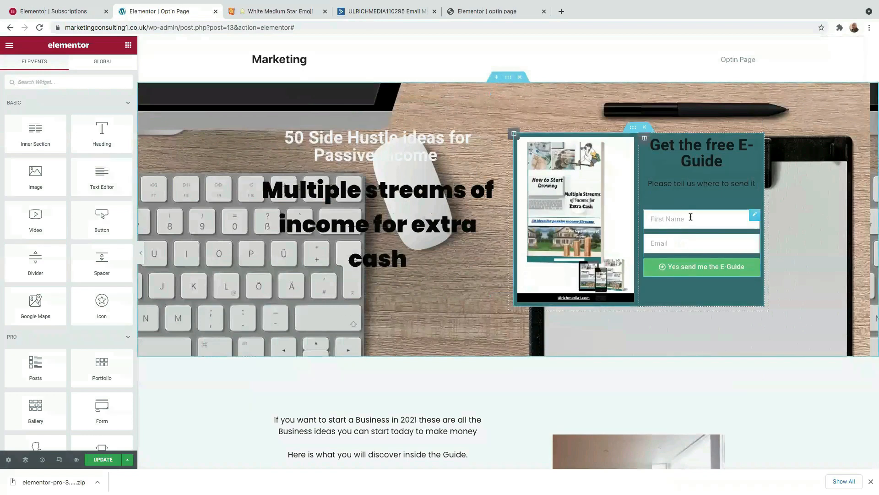
- Center-align the "Yes send me the E-Guide" submit button of the hero section's opt-in form
{"action": "left_click", "coordinate": [691, 217]}
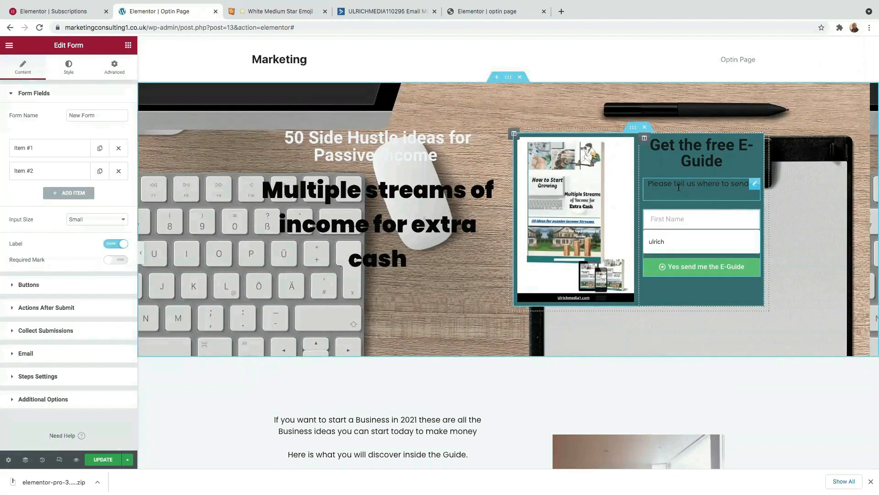
{"action": "left_click", "coordinate": [18, 285]}
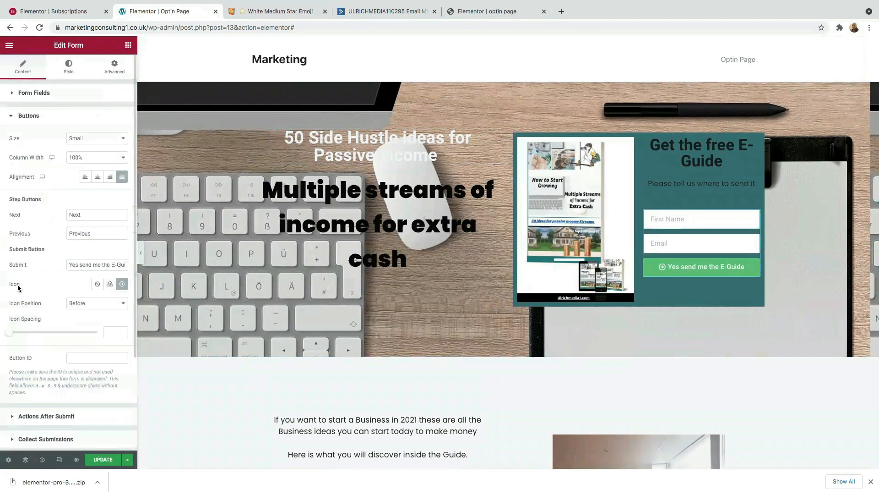
{"action": "left_click", "coordinate": [95, 177]}
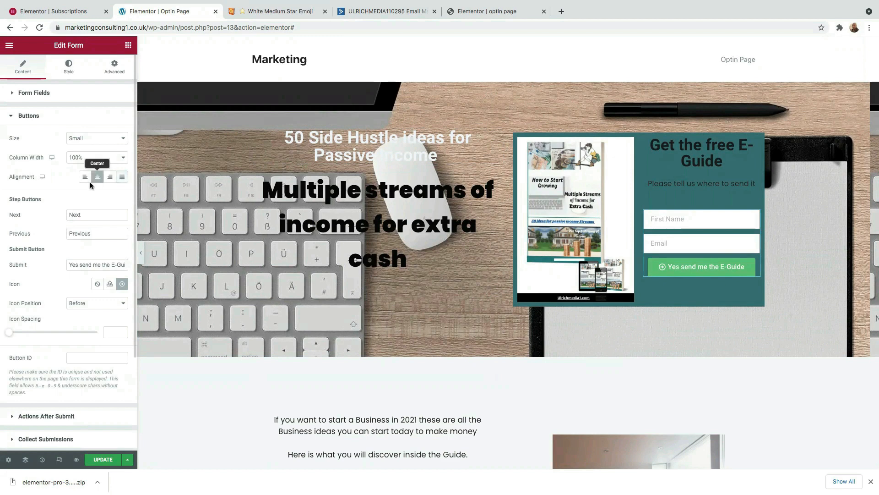
- Add ActiveCampaign to the hero form's actions after submit, alongside Collect Submissions and Email
{"action": "scroll", "coordinate": [83, 296], "scroll_direction": "down", "scroll_amount": 3}
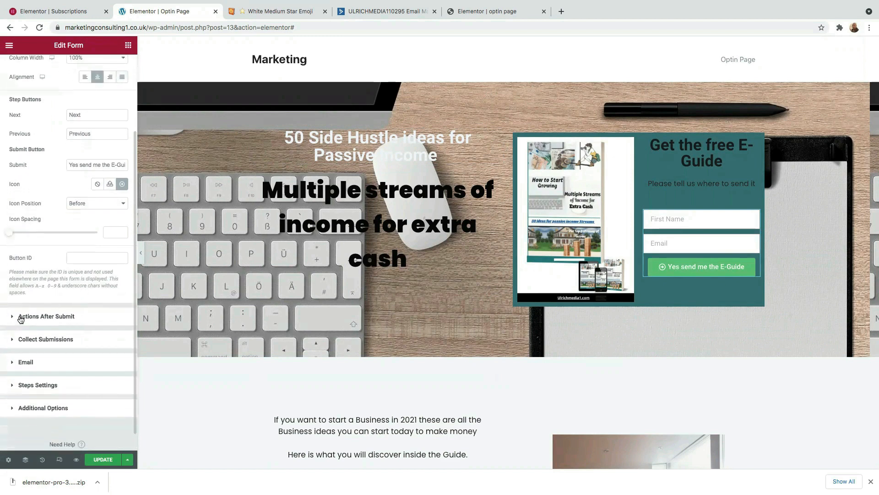
{"action": "left_click", "coordinate": [24, 315]}
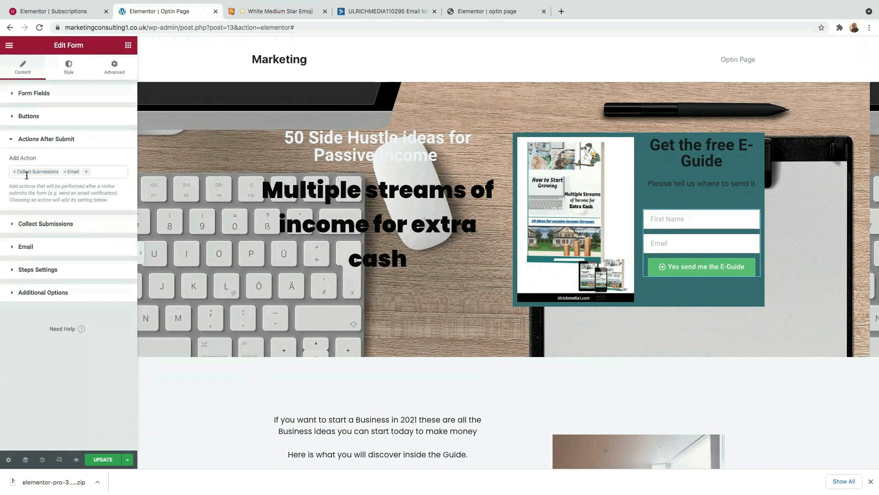
{"action": "left_click", "coordinate": [96, 176]}
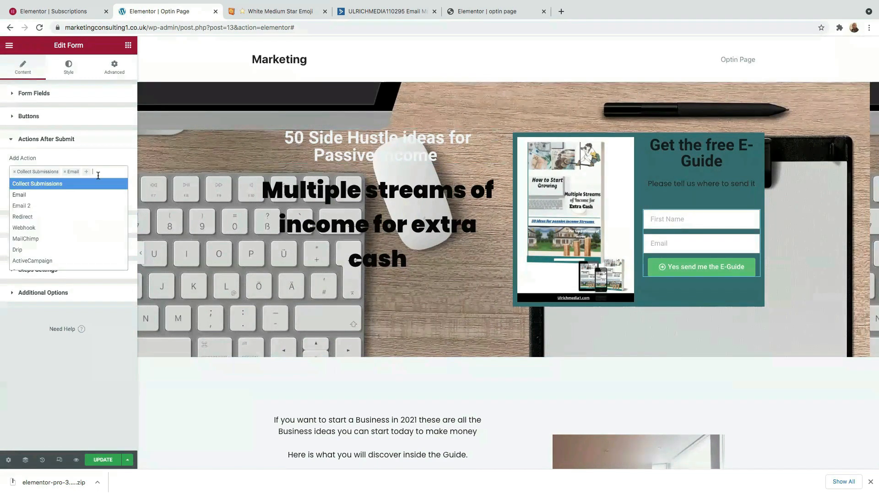
{"action": "left_click", "coordinate": [41, 259]}
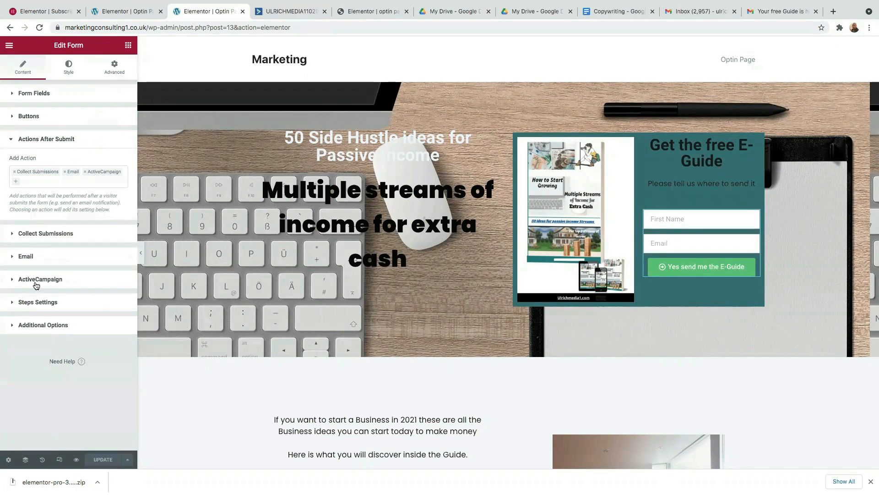
- Keep the form's ActiveCampaign API key setting on Default and choose "my Optin Page" as the contact list
{"action": "left_click", "coordinate": [33, 280]}
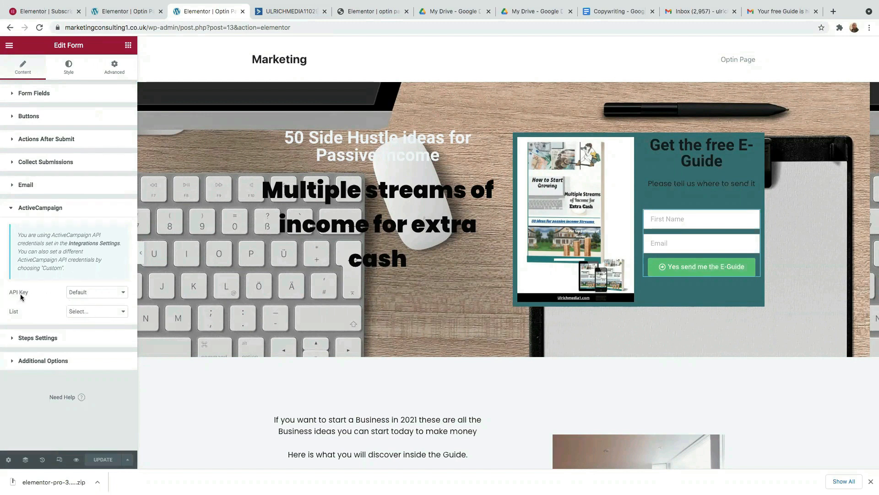
{"action": "left_click", "coordinate": [75, 298]}
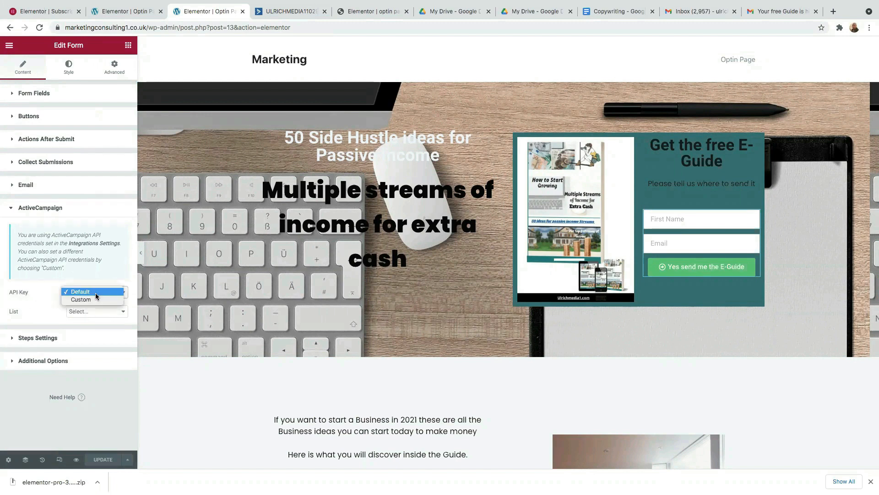
{"action": "left_click", "coordinate": [38, 304]}
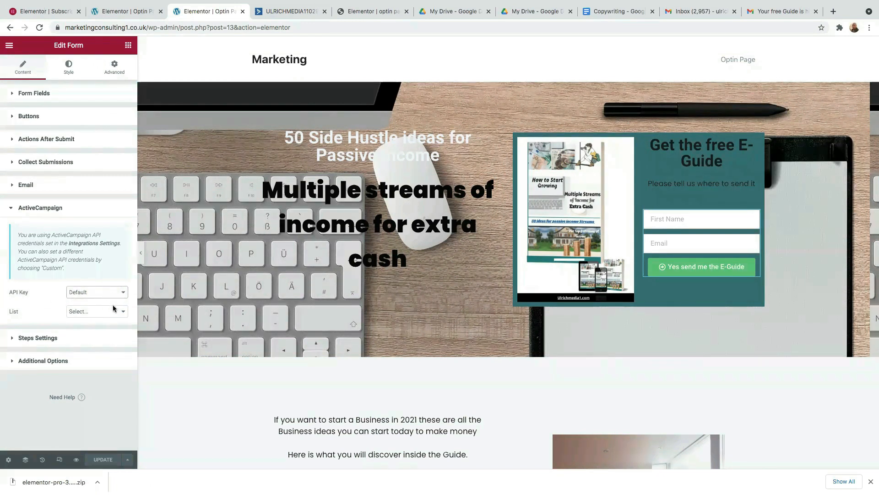
{"action": "left_click", "coordinate": [103, 315]}
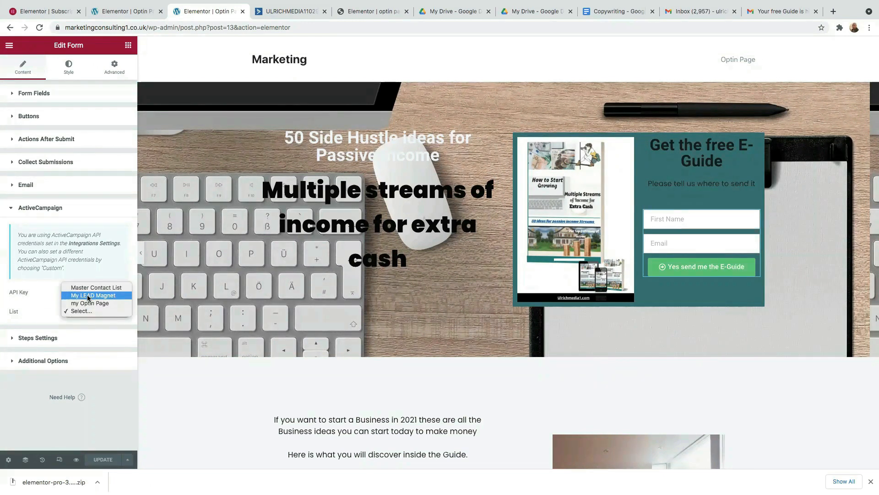
{"action": "left_click", "coordinate": [87, 303]}
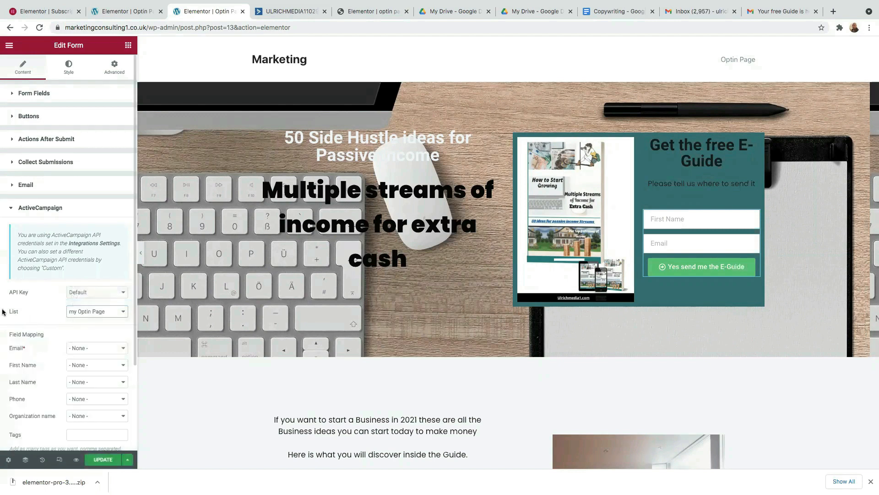
- Enable custom messages for the hero form, keeping "The form was sent successfully." as the success message, and update the page
{"action": "scroll", "coordinate": [29, 345], "scroll_direction": "down", "scroll_amount": 2}
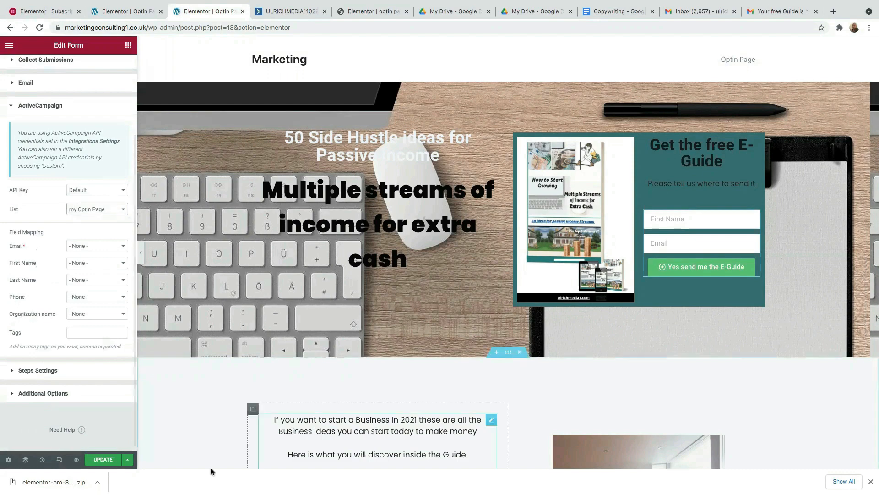
{"action": "left_click", "coordinate": [34, 369]}
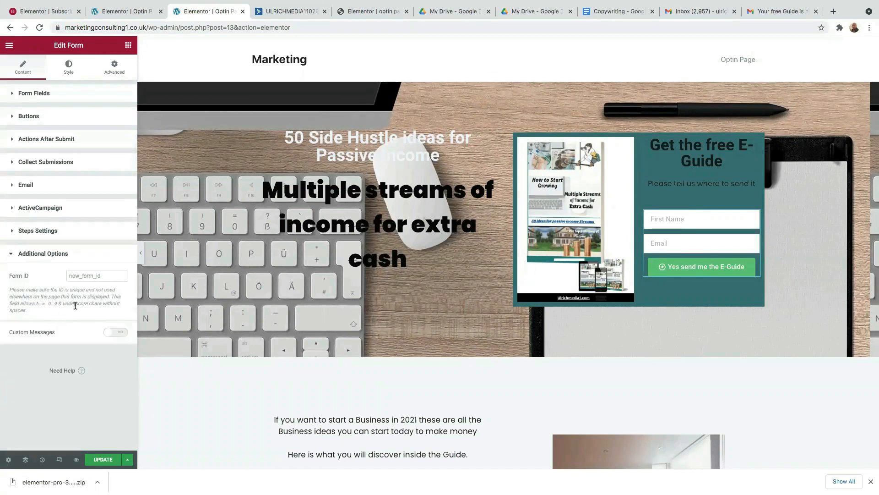
{"action": "left_click", "coordinate": [118, 334]}
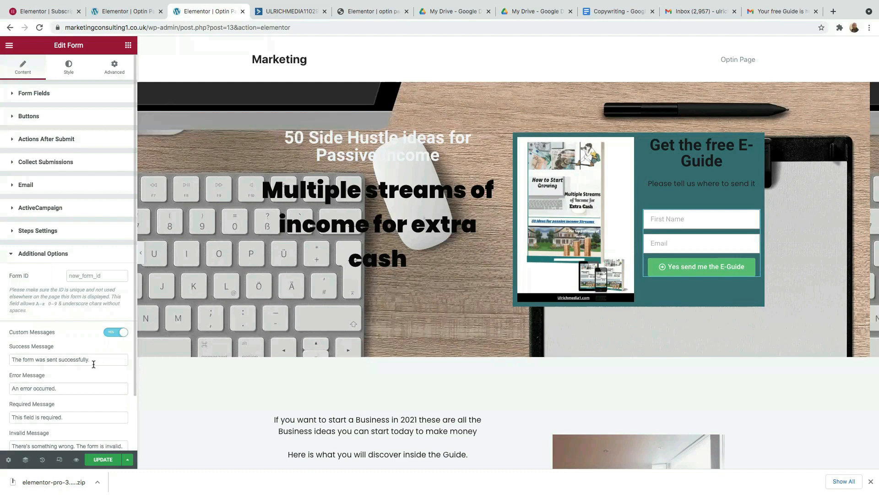
{"action": "left_click", "coordinate": [95, 363]}
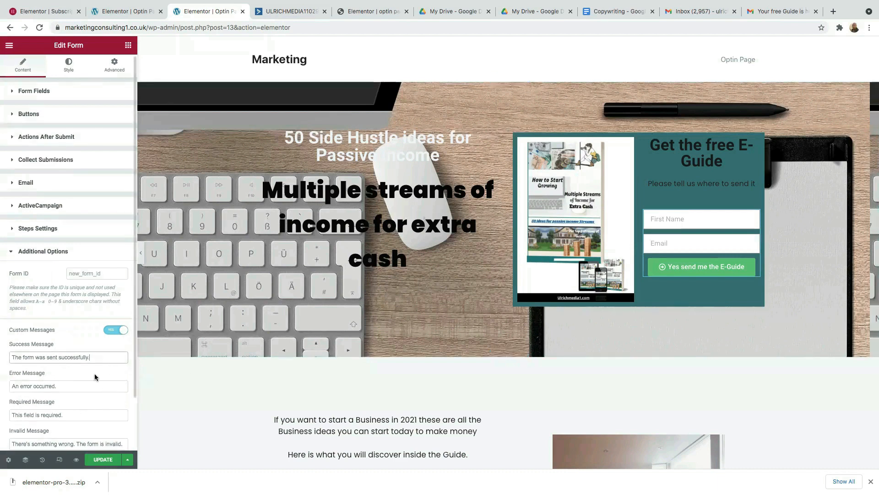
{"action": "left_click_drag", "start_coordinate": [94, 358], "coordinate": [3, 349]}
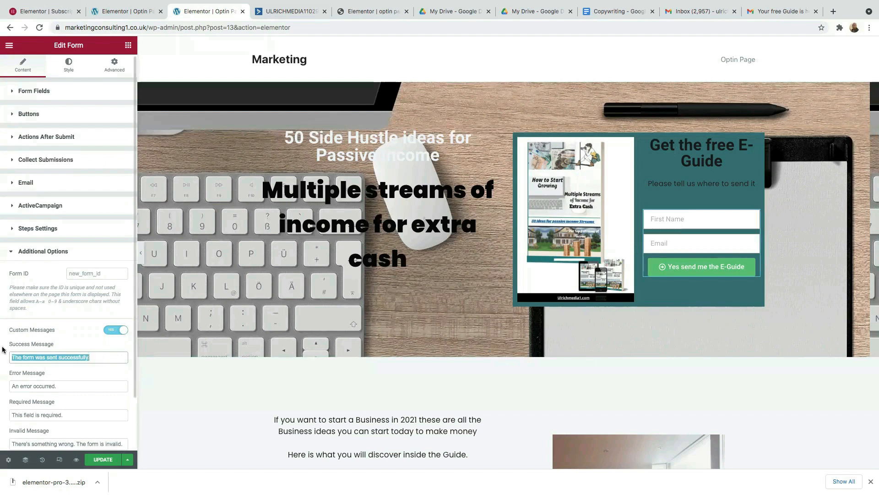
{"action": "left_click", "coordinate": [90, 358]}
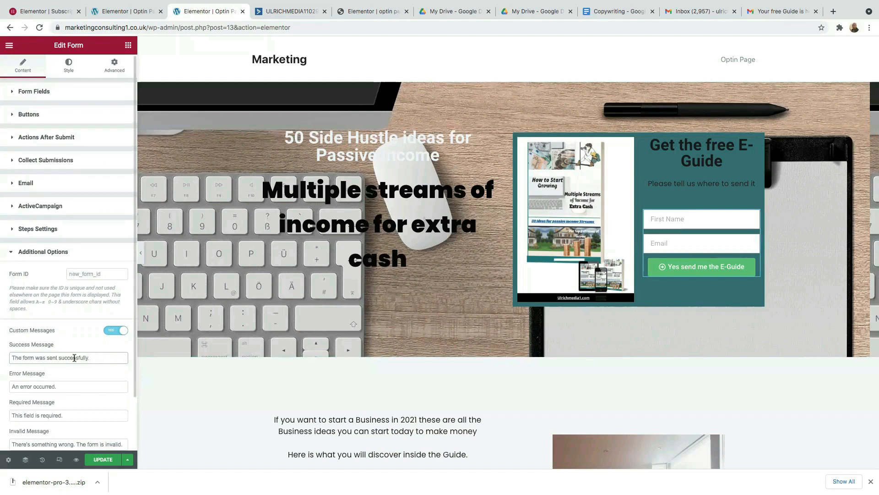
{"action": "left_click", "coordinate": [100, 462]}
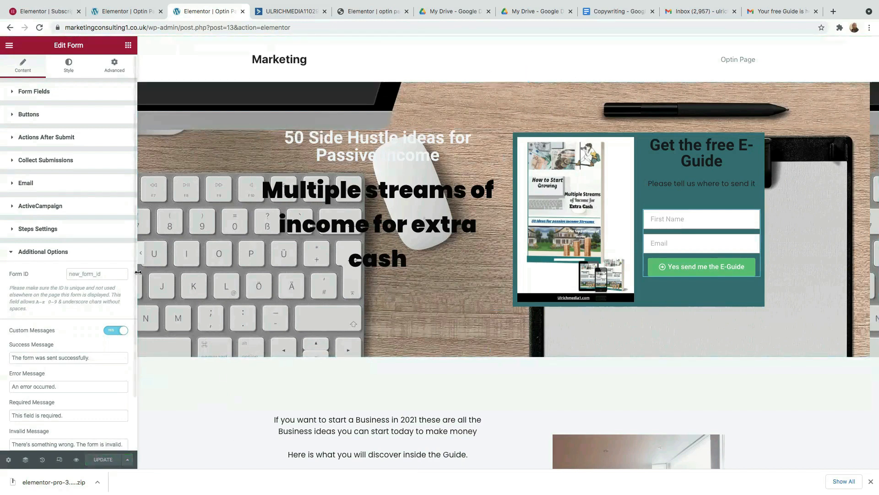
- Preview the page without the editing panel and review it from the hero section down to the footer
{"action": "left_click", "coordinate": [139, 251]}
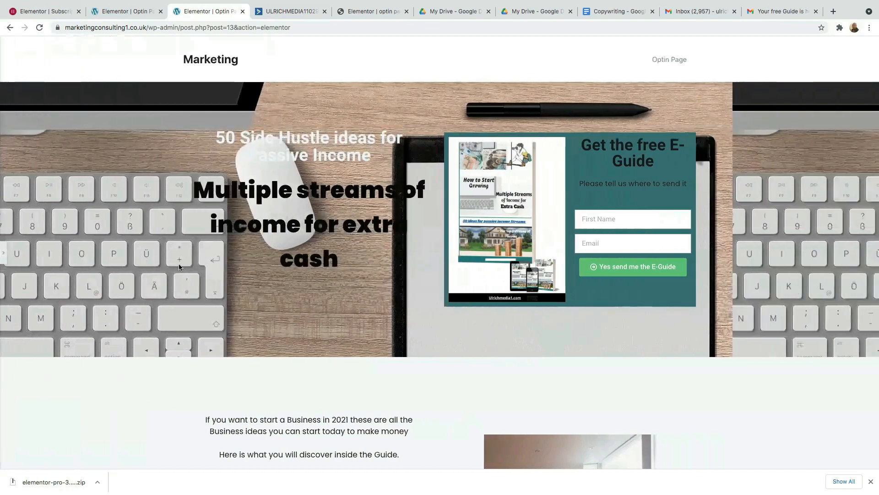
{"action": "scroll", "coordinate": [192, 260], "scroll_direction": "down", "scroll_amount": 2}
{"action": "scroll", "coordinate": [220, 260], "scroll_direction": "down", "scroll_amount": 10}
{"action": "scroll", "coordinate": [219, 260], "scroll_direction": "up", "scroll_amount": 3}
{"action": "scroll", "coordinate": [219, 260], "scroll_direction": "down", "scroll_amount": 3}
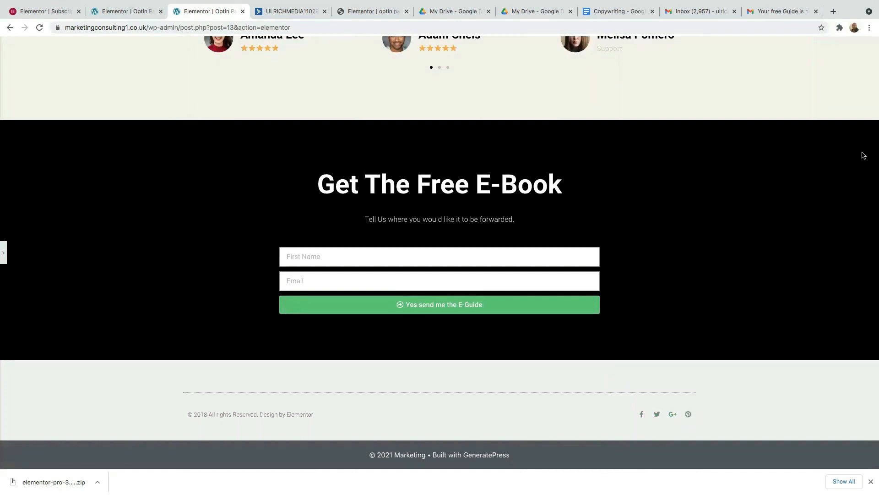
{"action": "scroll", "coordinate": [170, 152], "scroll_direction": "up", "scroll_amount": 20}
{"action": "mouse_move", "coordinate": [476, 5]}
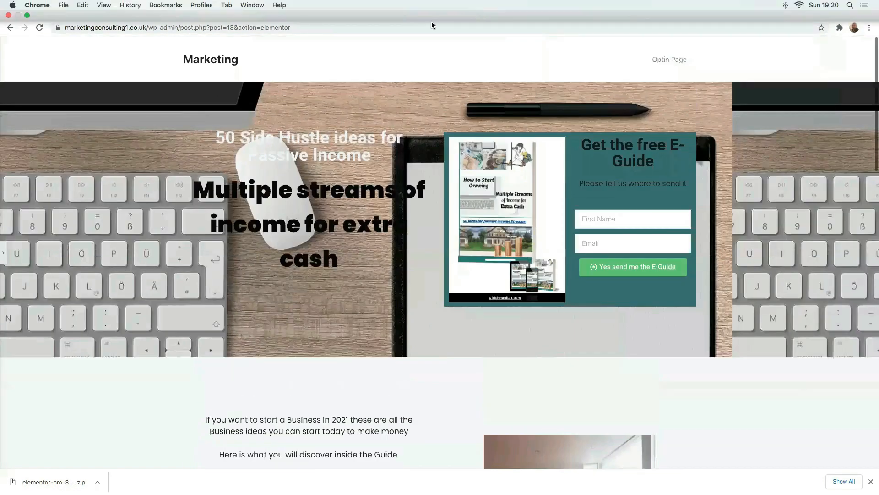